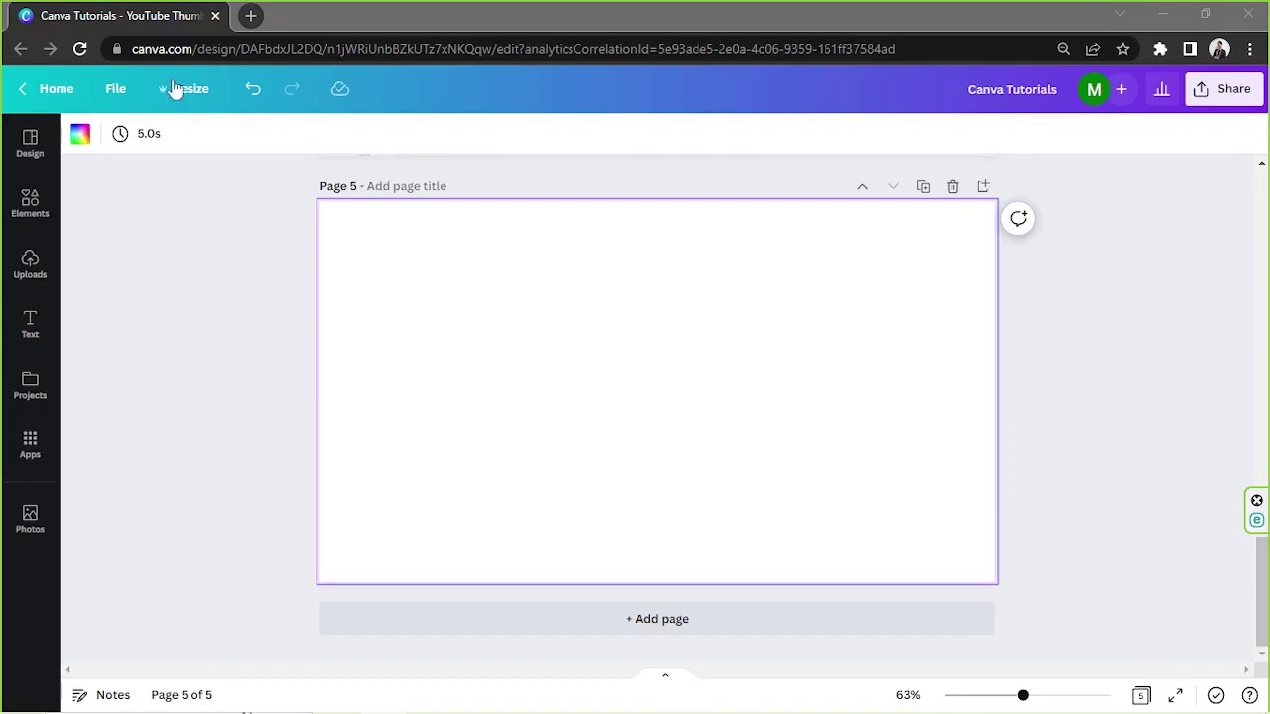
Search the Elements library for 'letter frames' and scroll through the frame results.
click(31, 209)
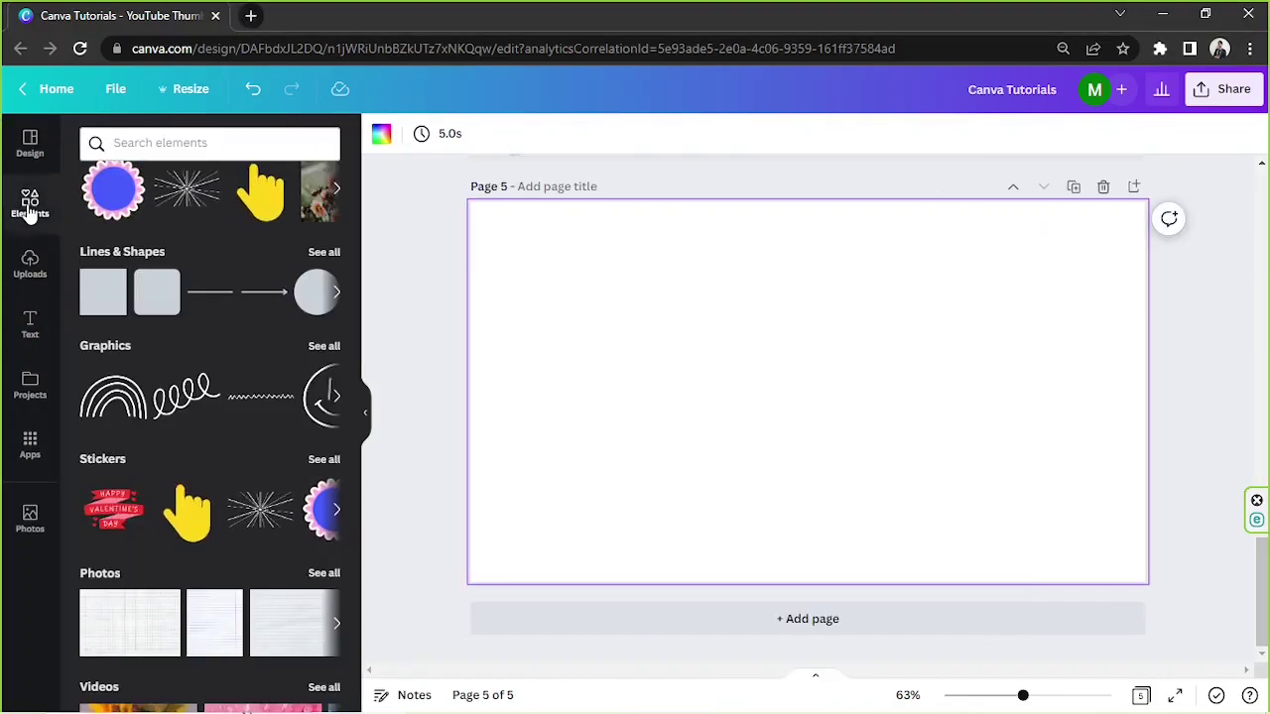
click(182, 147)
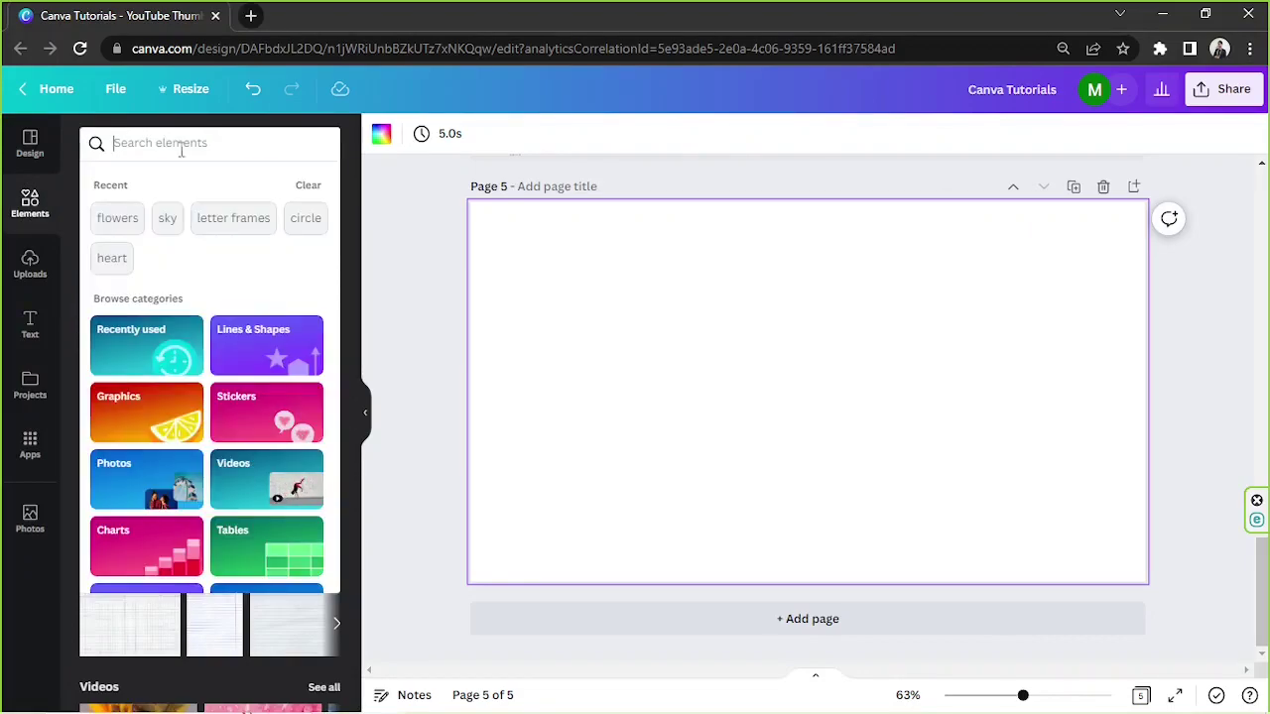
text(letter fr)
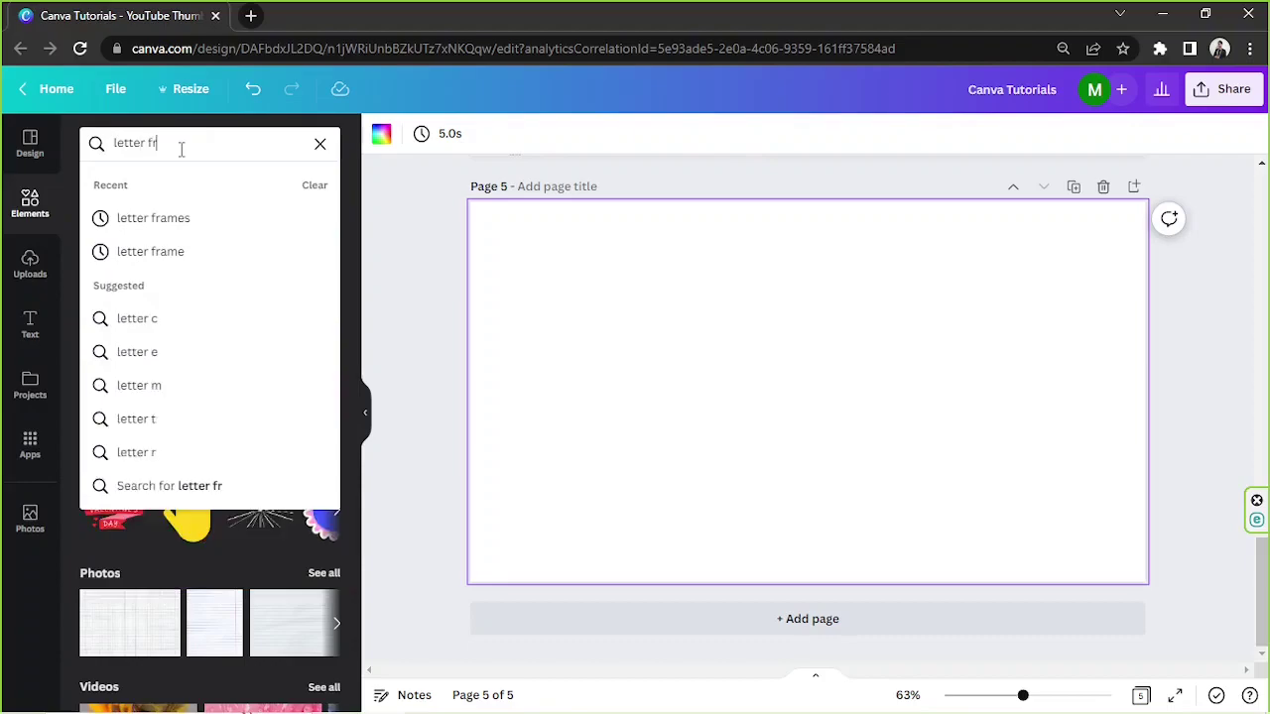
text(ames)
key(Return)
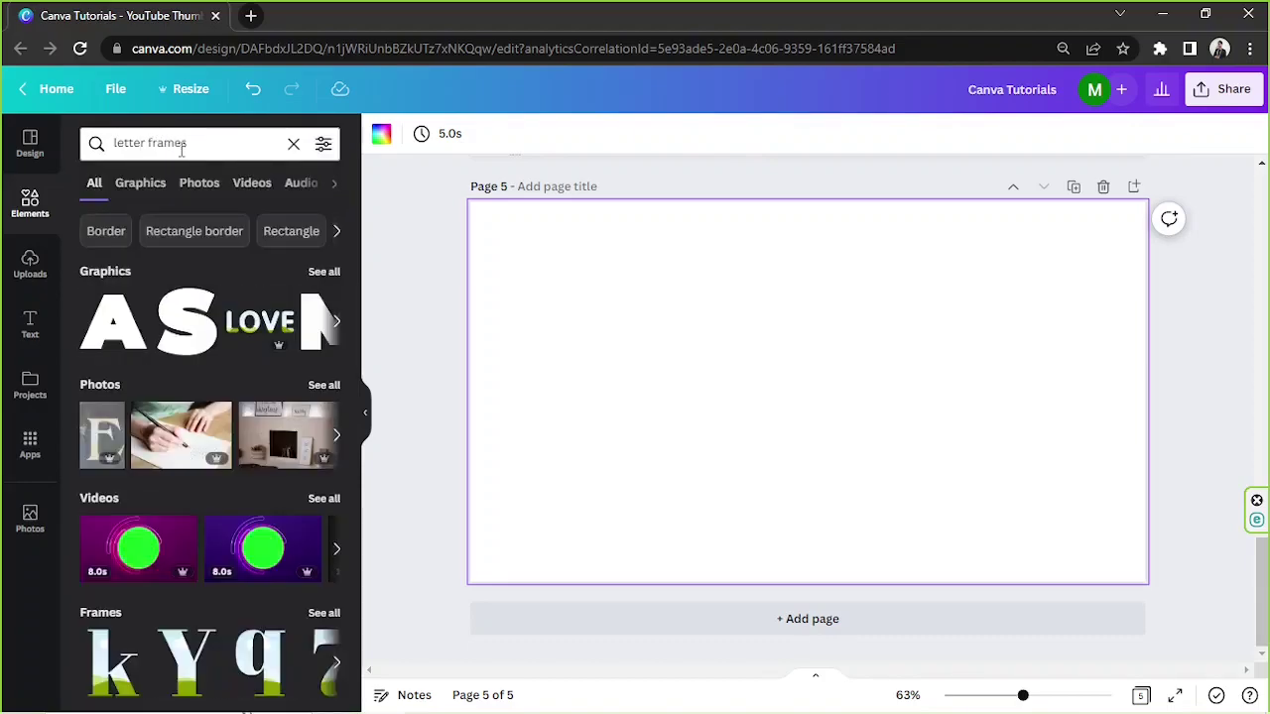
scroll(204, 283, down, 3)
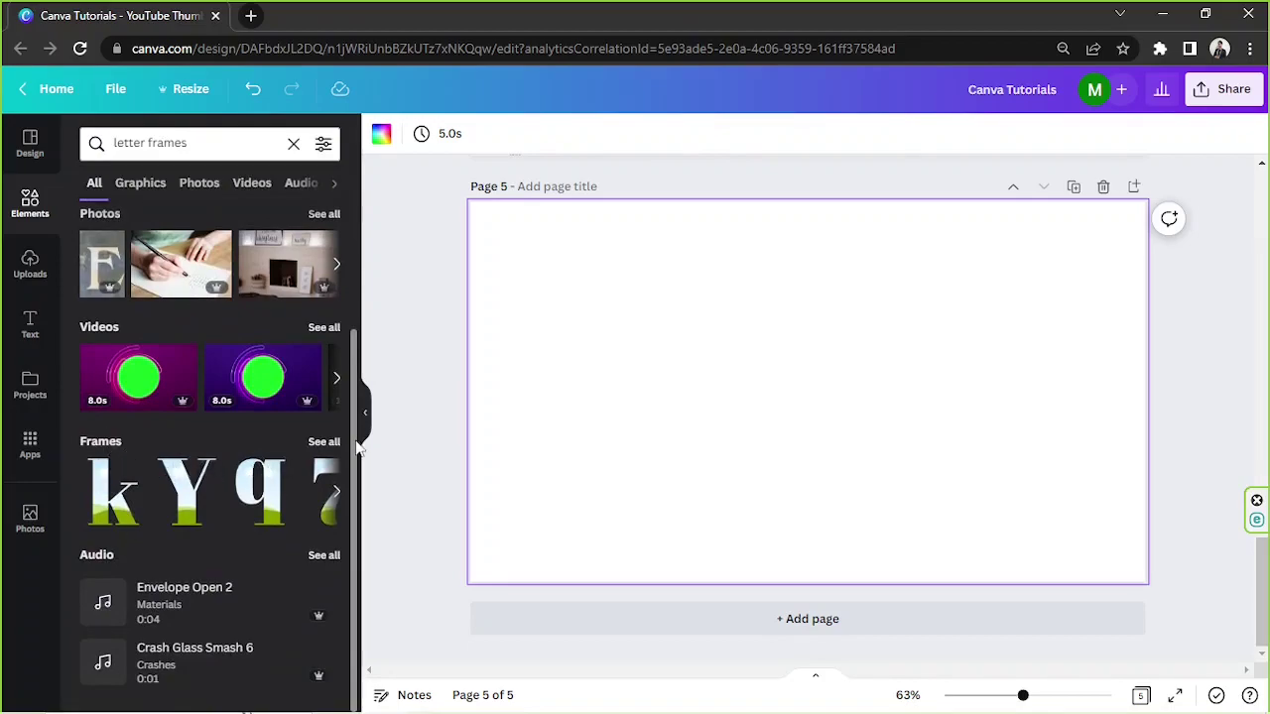
click(325, 442)
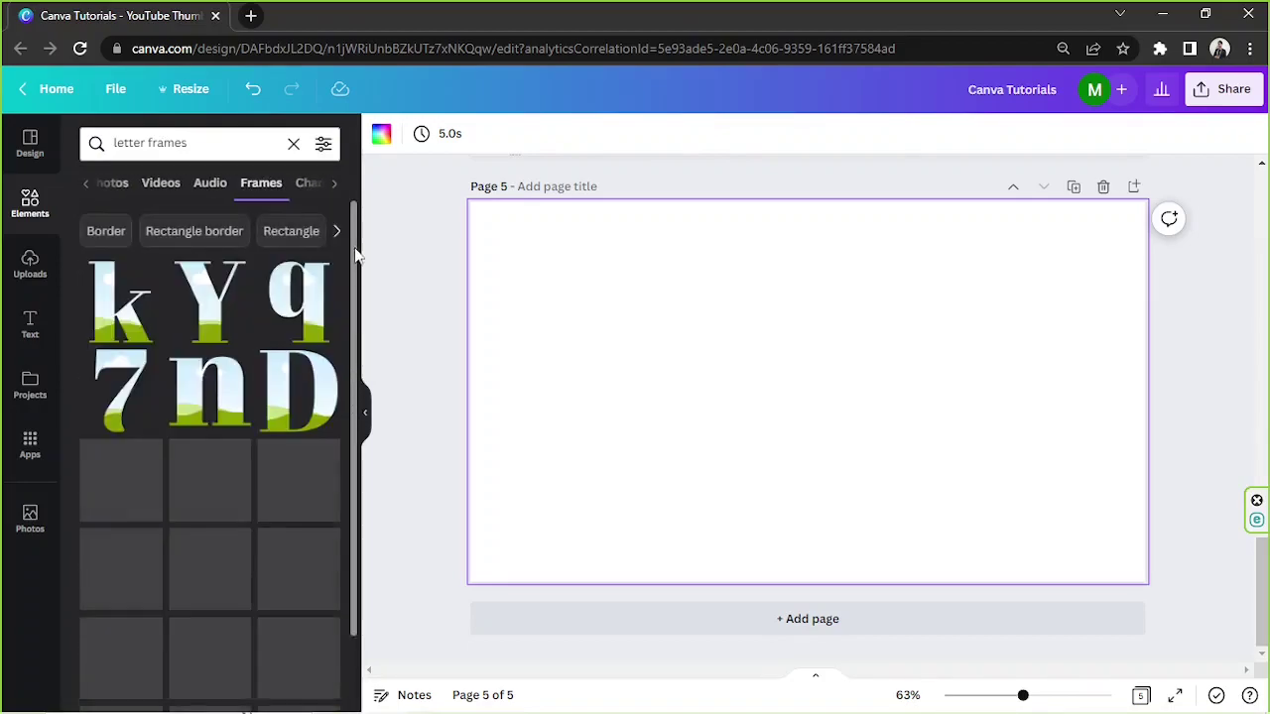
drag(356, 227, 354, 412)
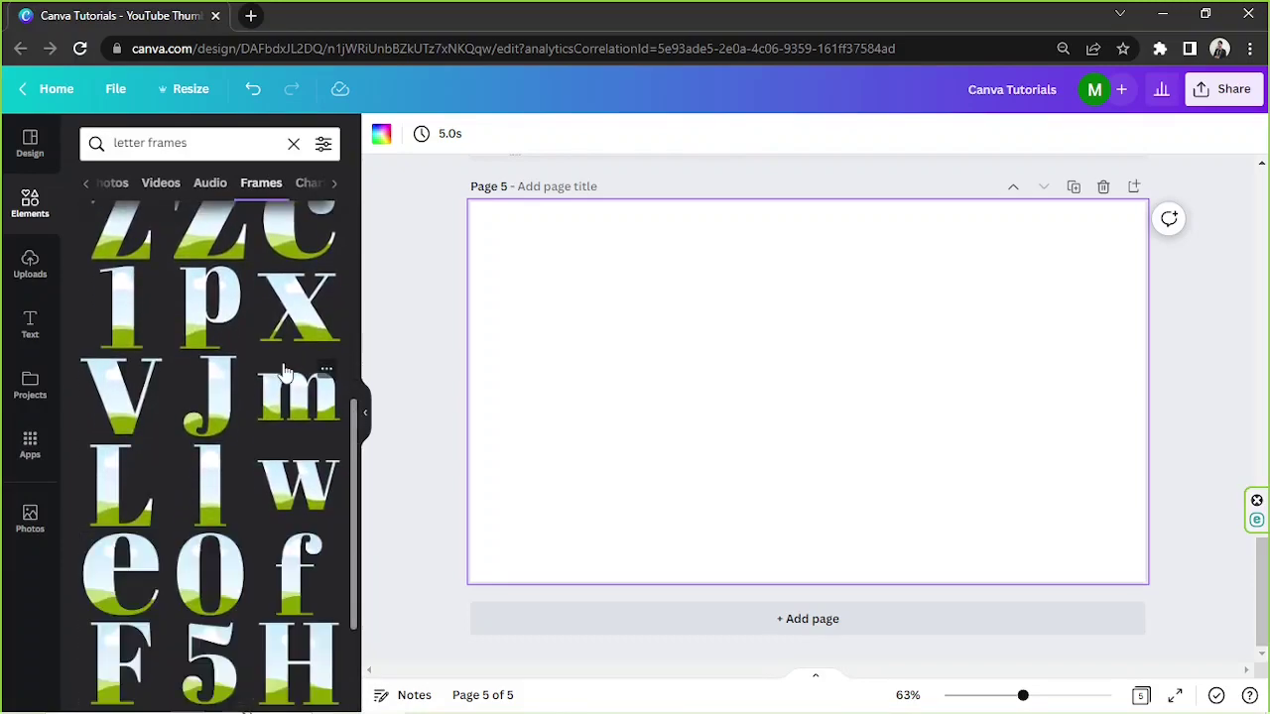
scroll(284, 369, down, 2)
scroll(285, 365, down, 7)
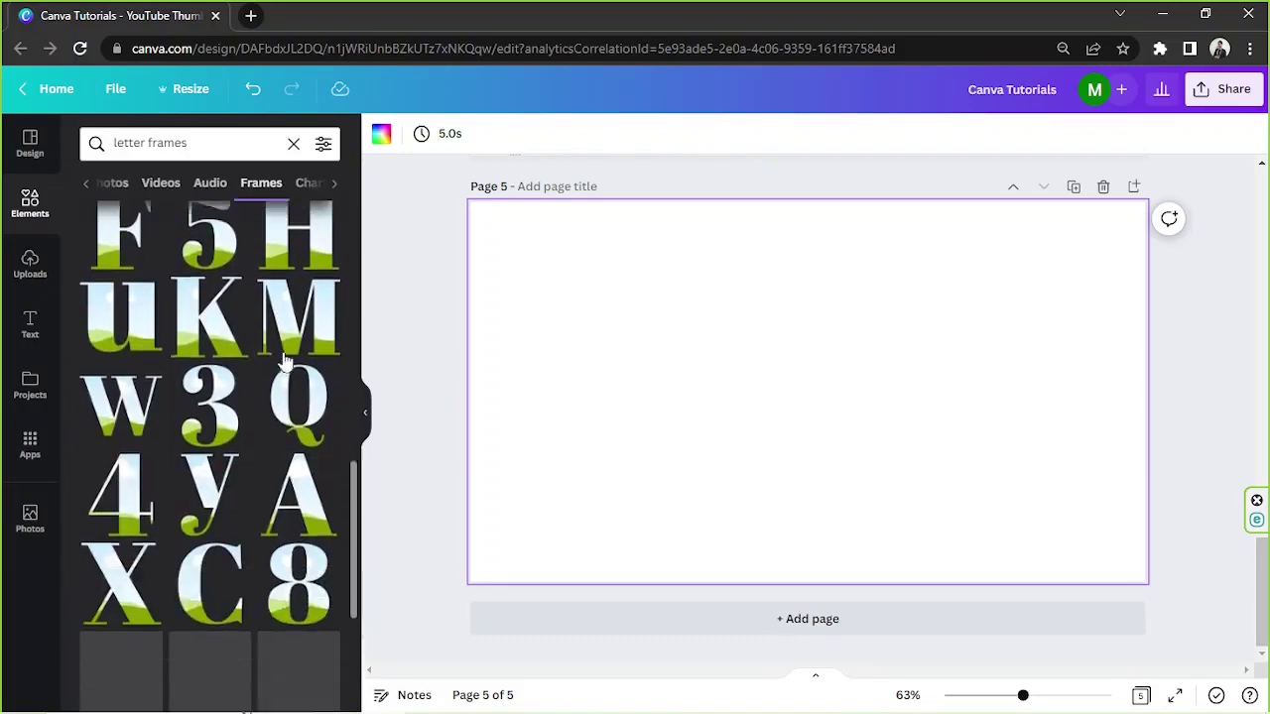
scroll(285, 357, down, 2)
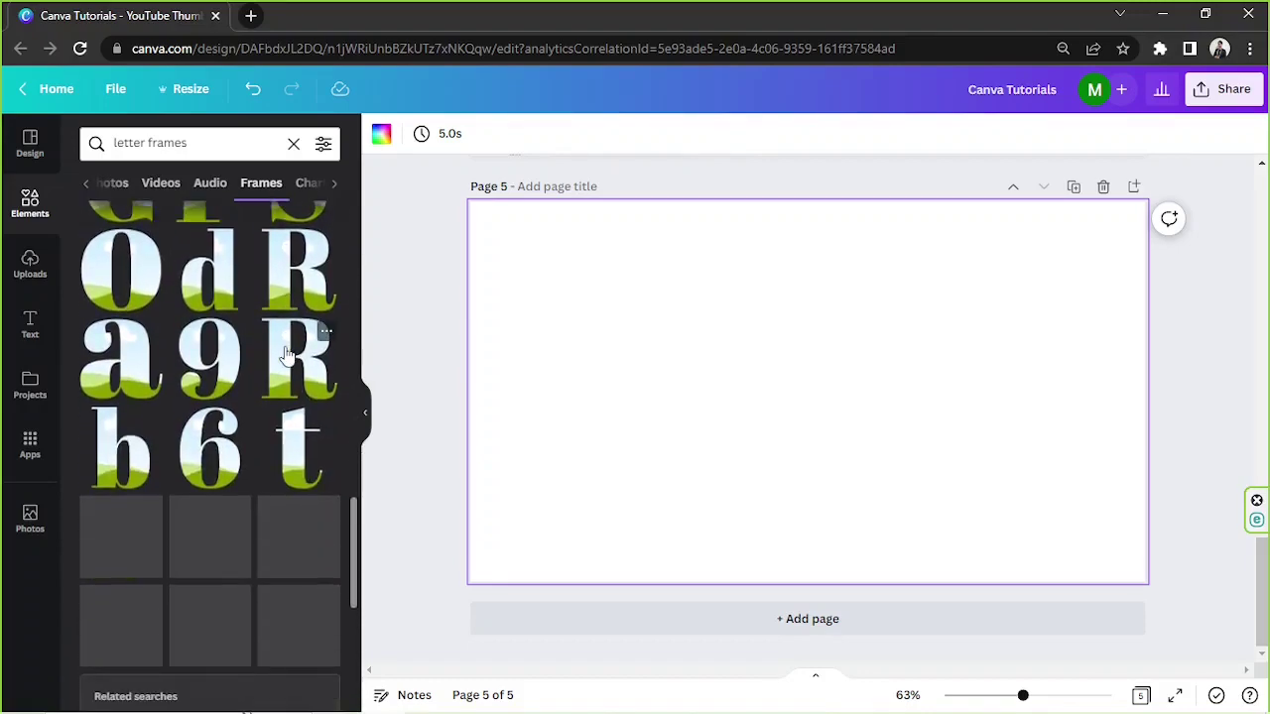
scroll(285, 357, down, 3)
scroll(284, 355, down, 5)
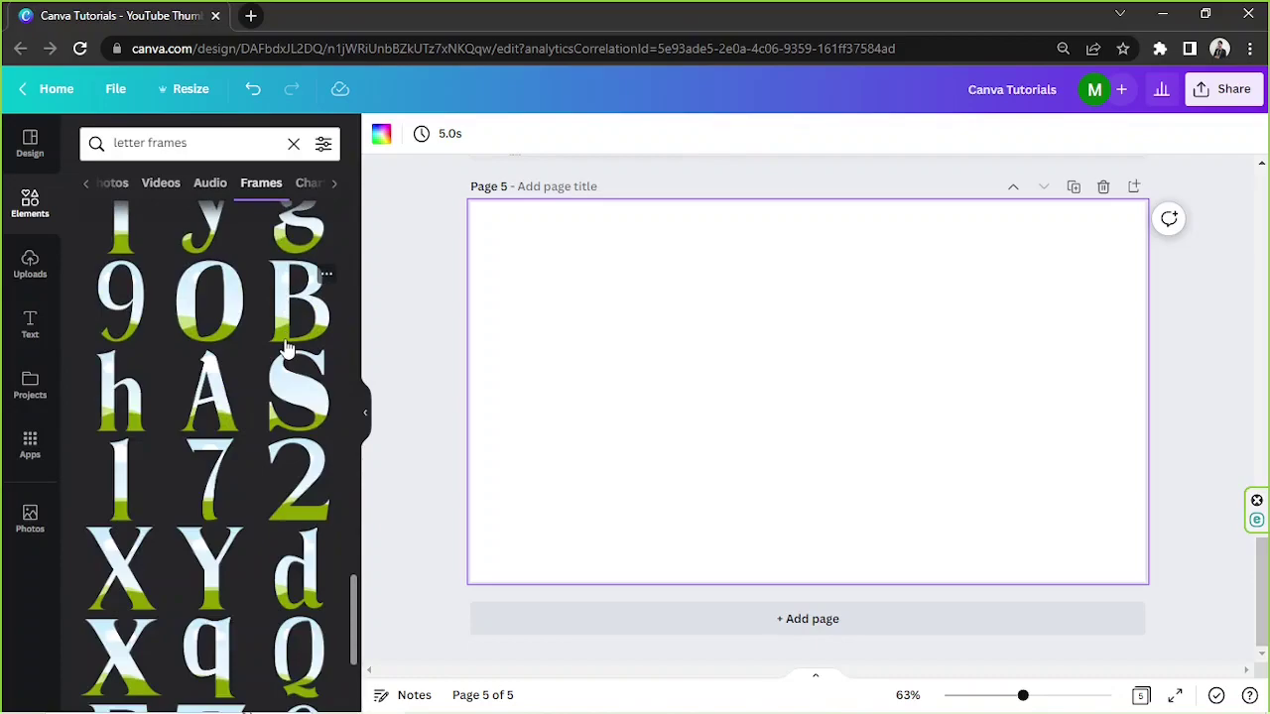
scroll(285, 347, down, 3)
scroll(284, 346, down, 3)
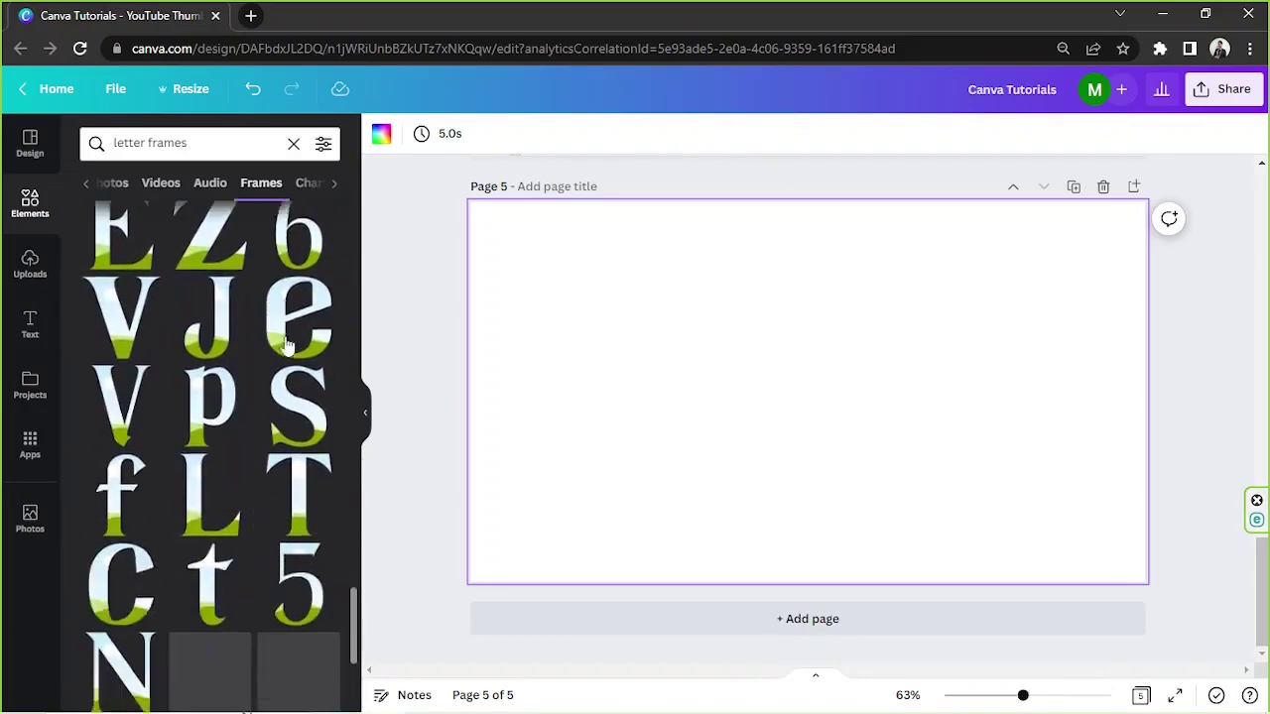
scroll(285, 342, down, 2)
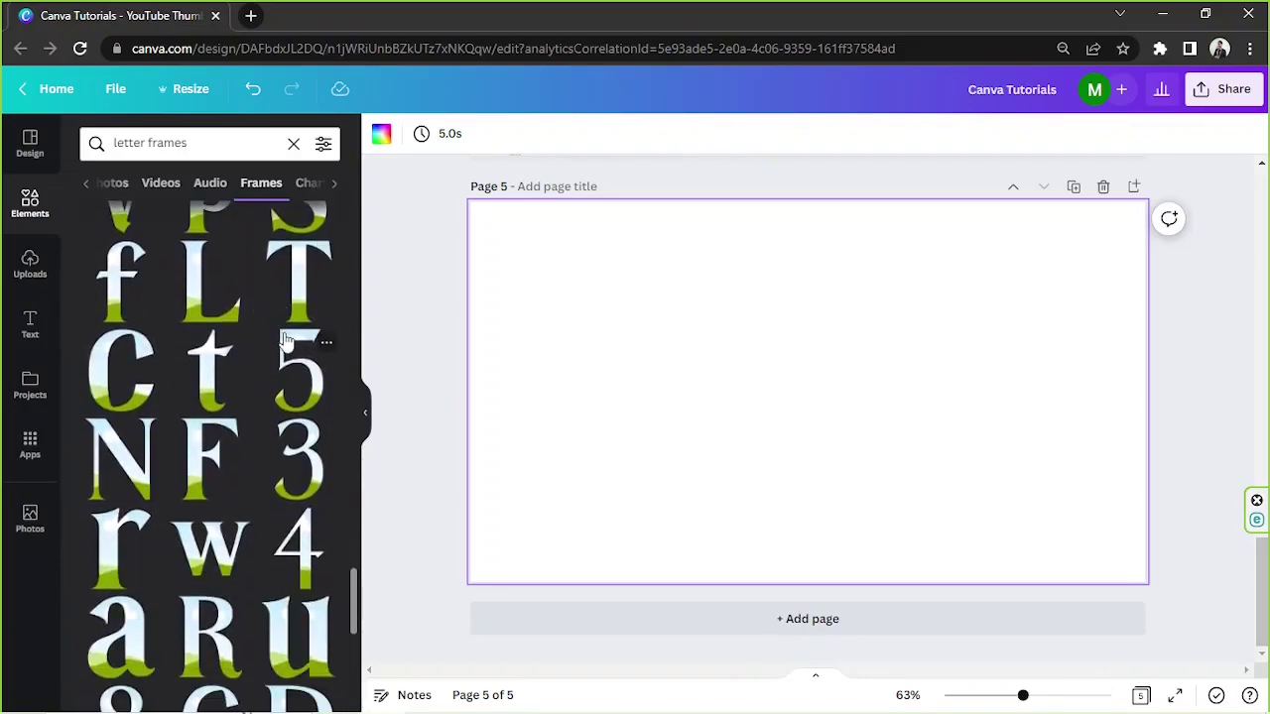
scroll(211, 318, down, 5)
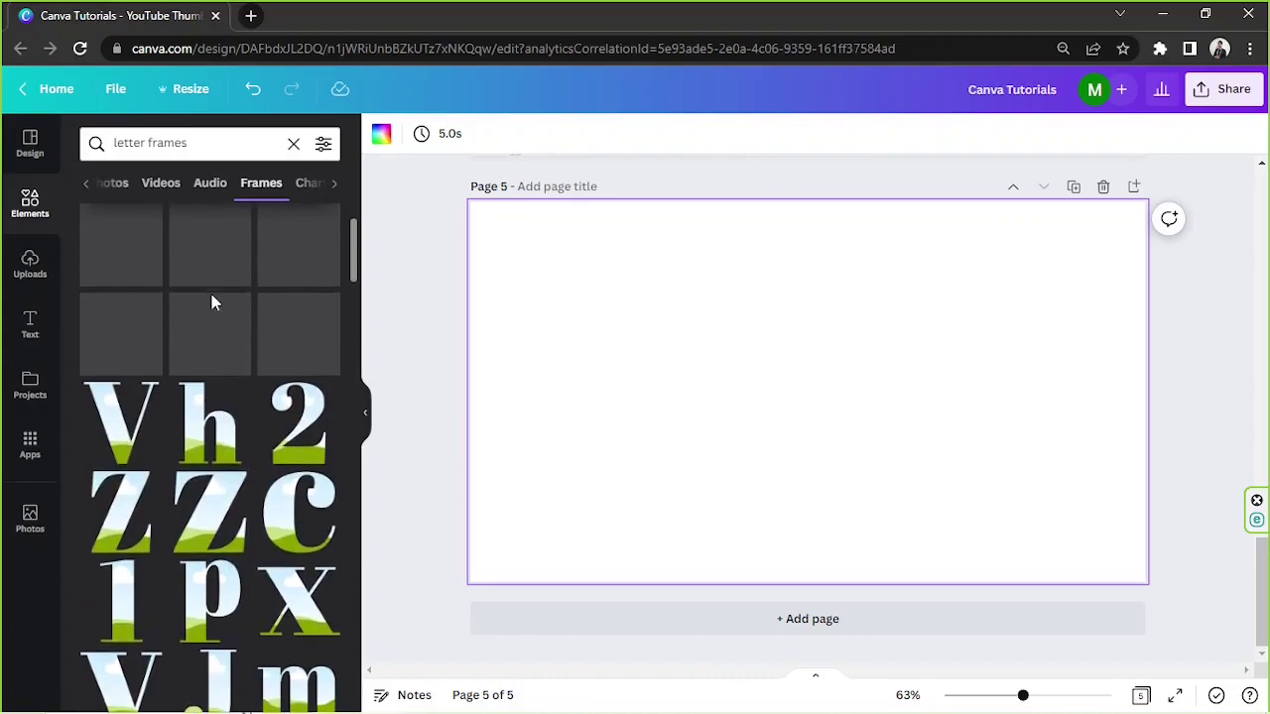
scroll(211, 298, up, 2)
scroll(218, 301, down, 3)
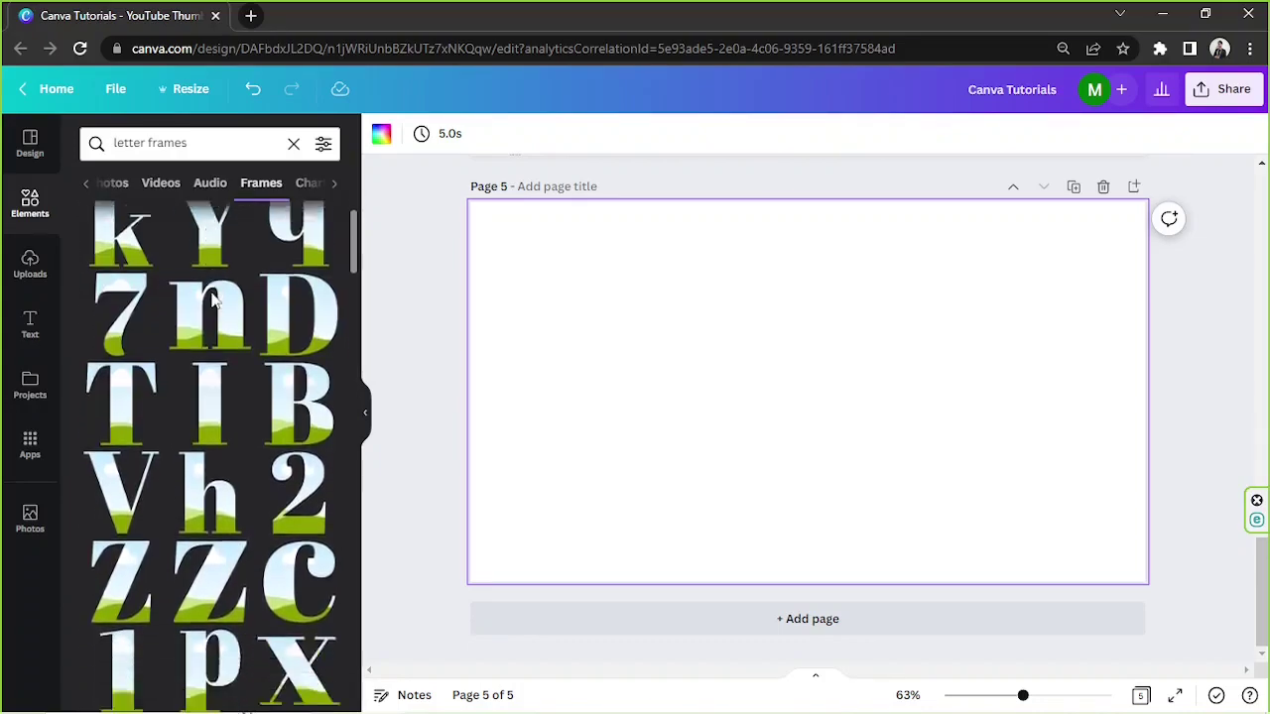
scroll(224, 302, down, 3)
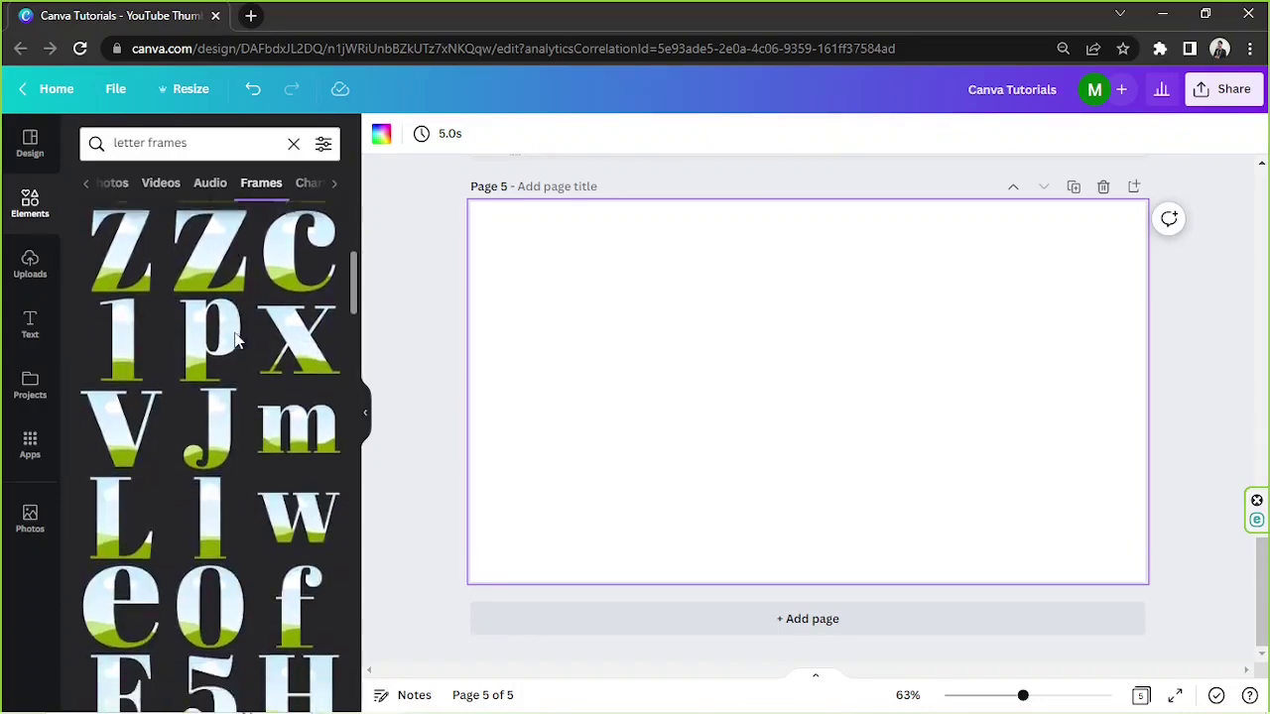
Add the L and O letter frames to page 5, side by side and matched in size.
click(115, 499)
drag(792, 412, 561, 397)
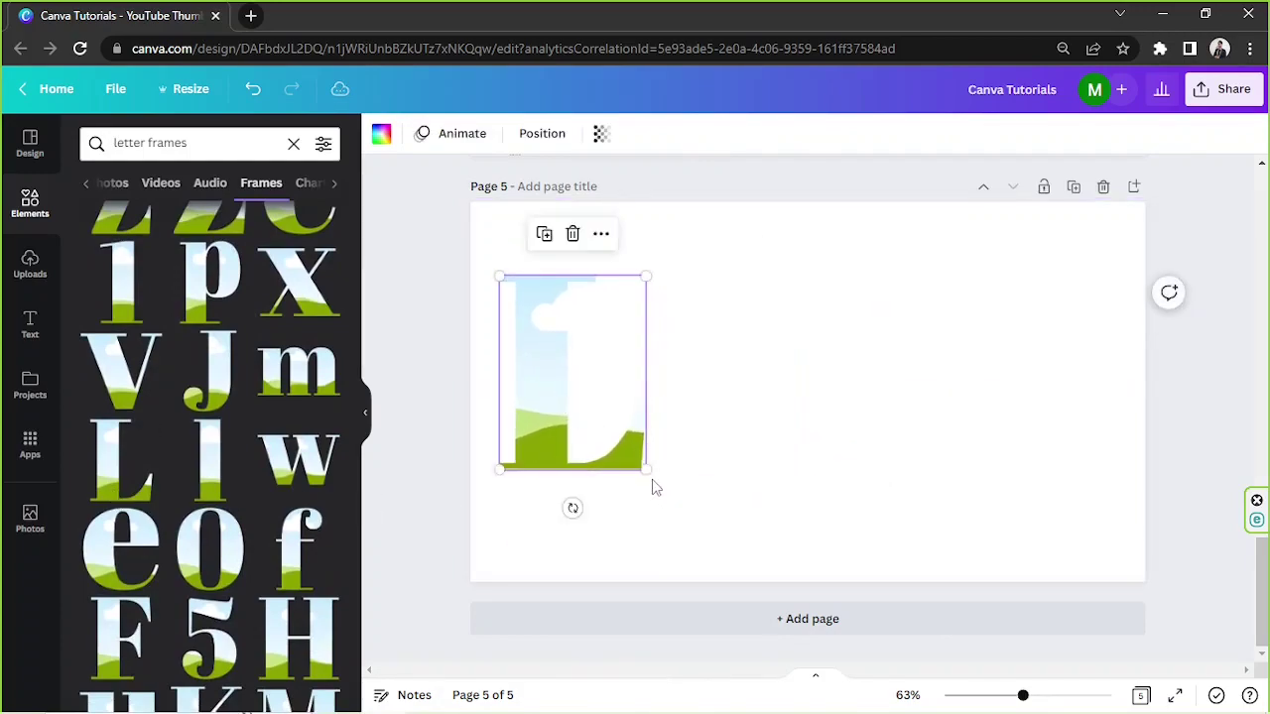
drag(645, 469, 609, 424)
click(230, 516)
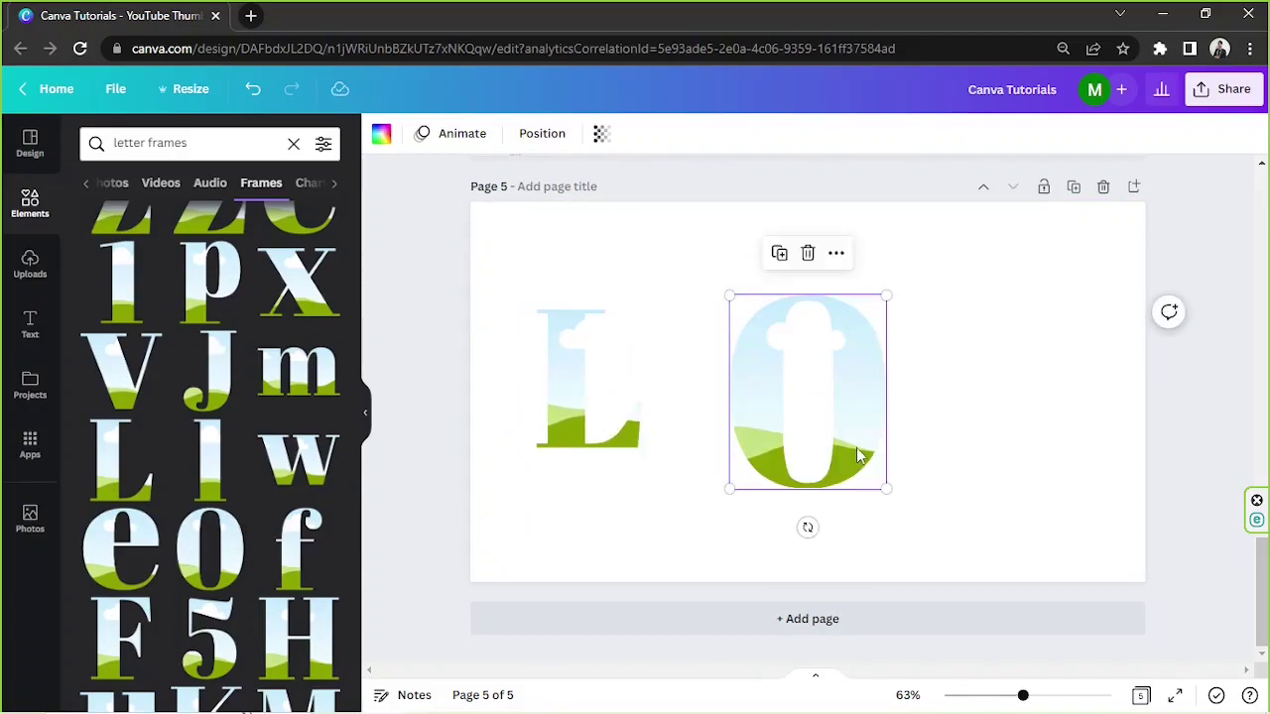
drag(816, 448, 762, 461)
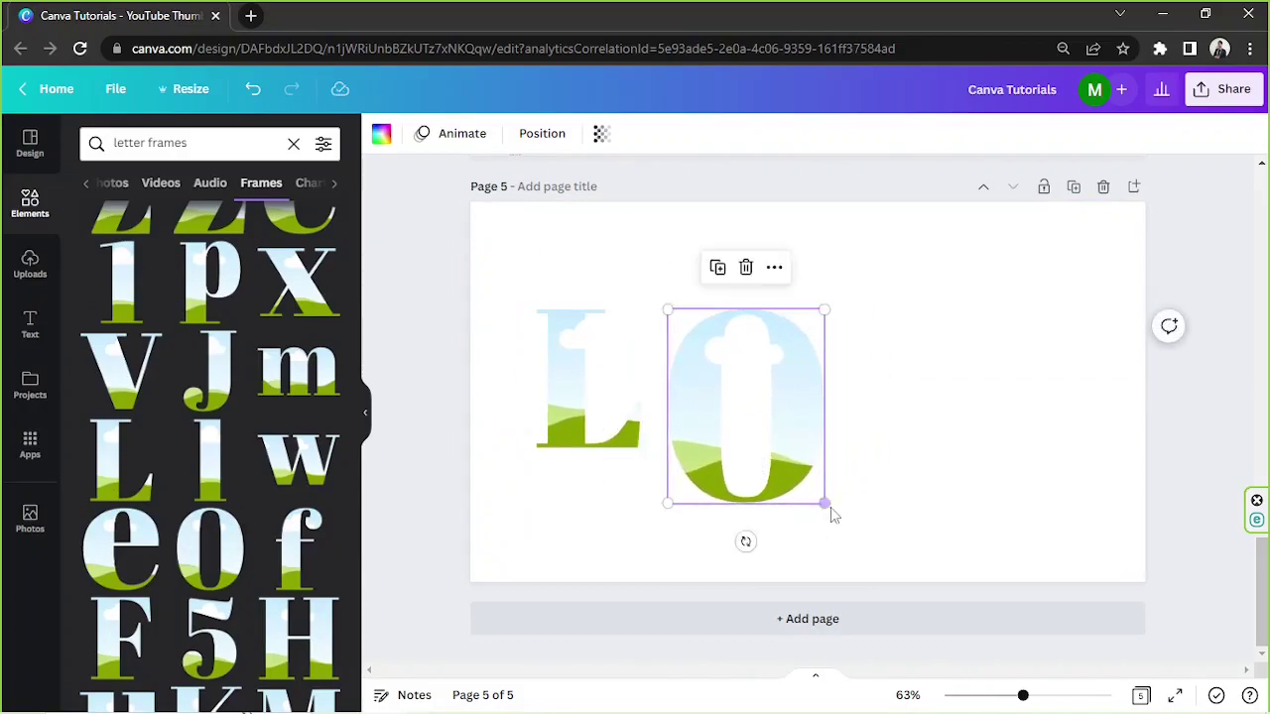
drag(815, 494, 898, 463)
Add the V and E letter frames after the O, shrinking them to match.
scroll(210, 480, down, 1)
click(124, 288)
drag(1015, 504, 939, 462)
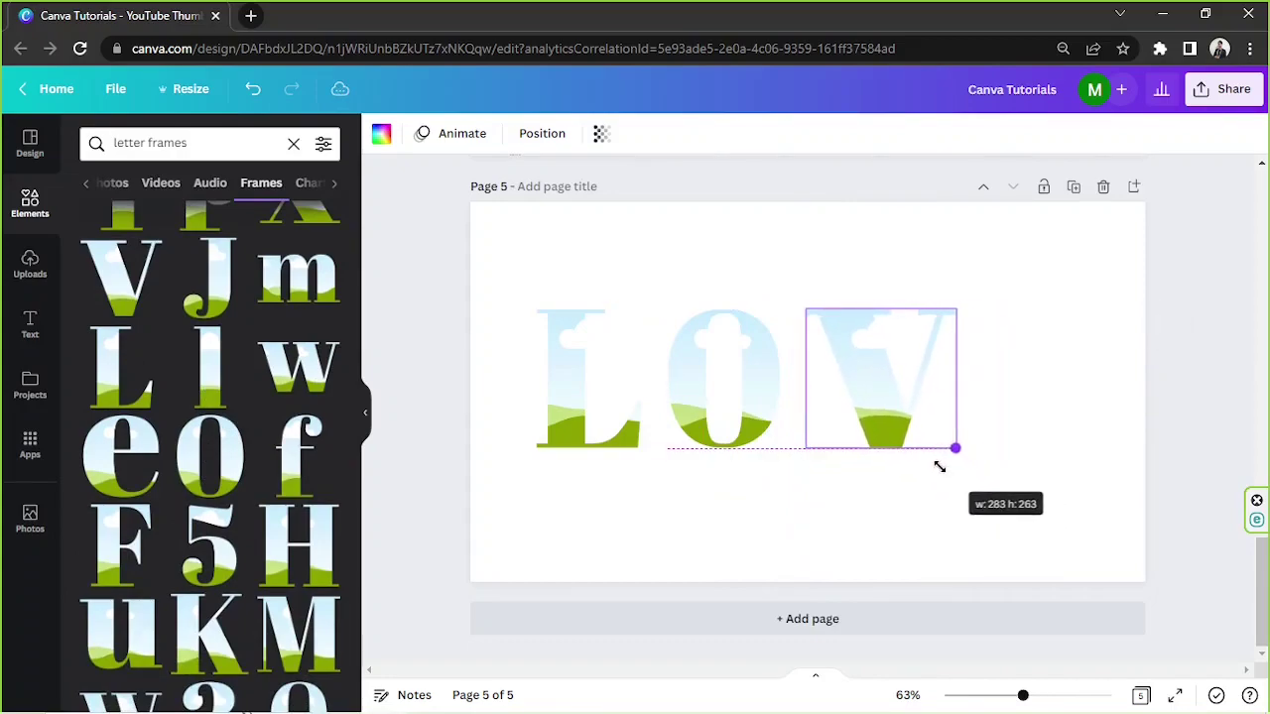
scroll(126, 467, down, 4)
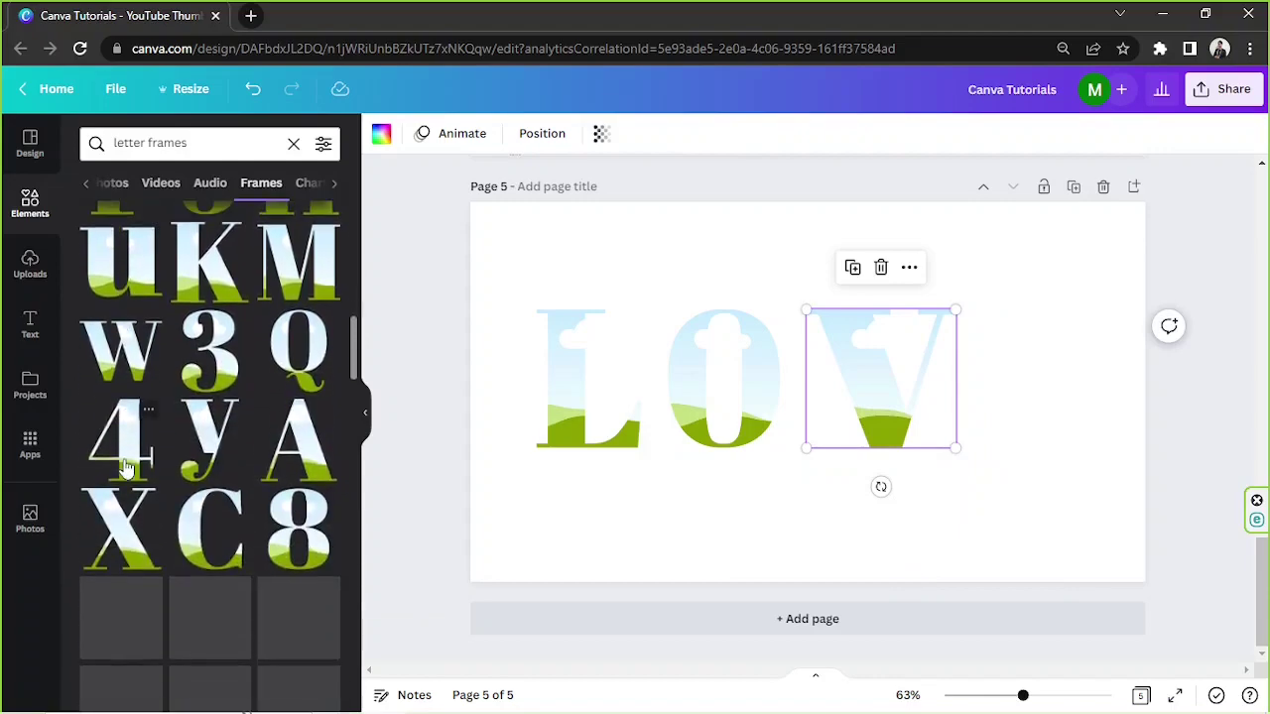
scroll(126, 466, down, 6)
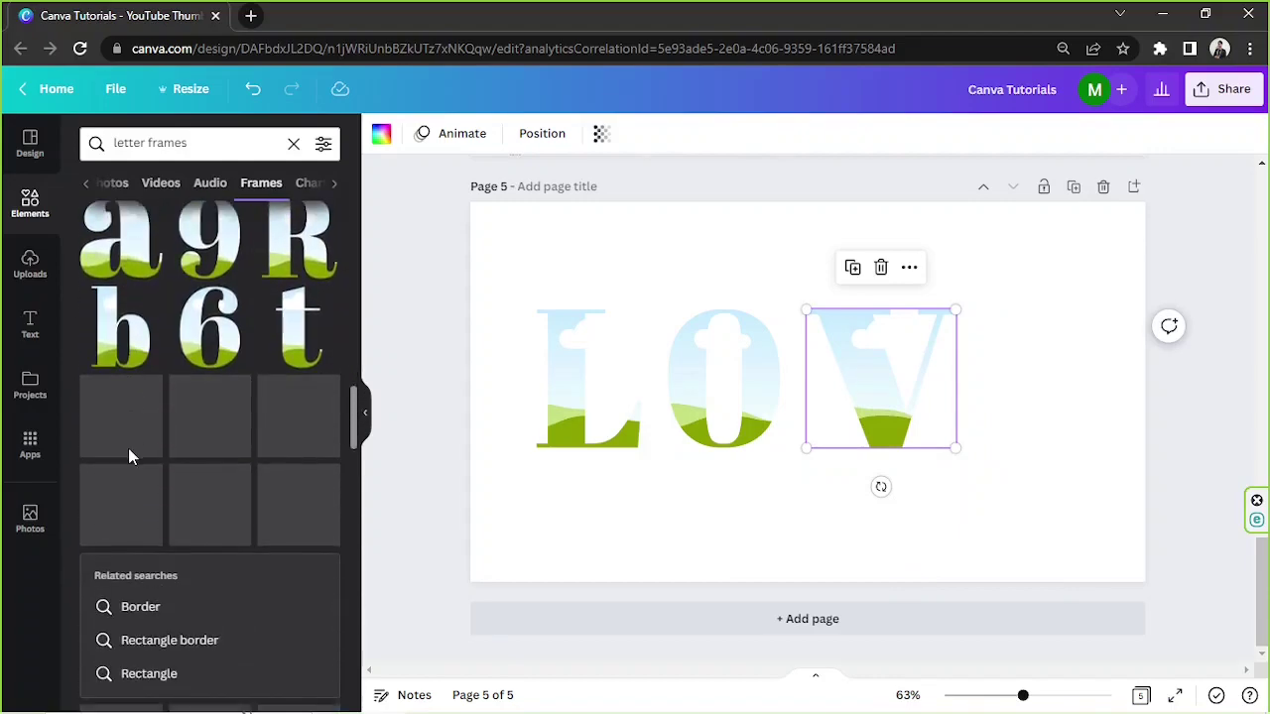
scroll(195, 417, down, 6)
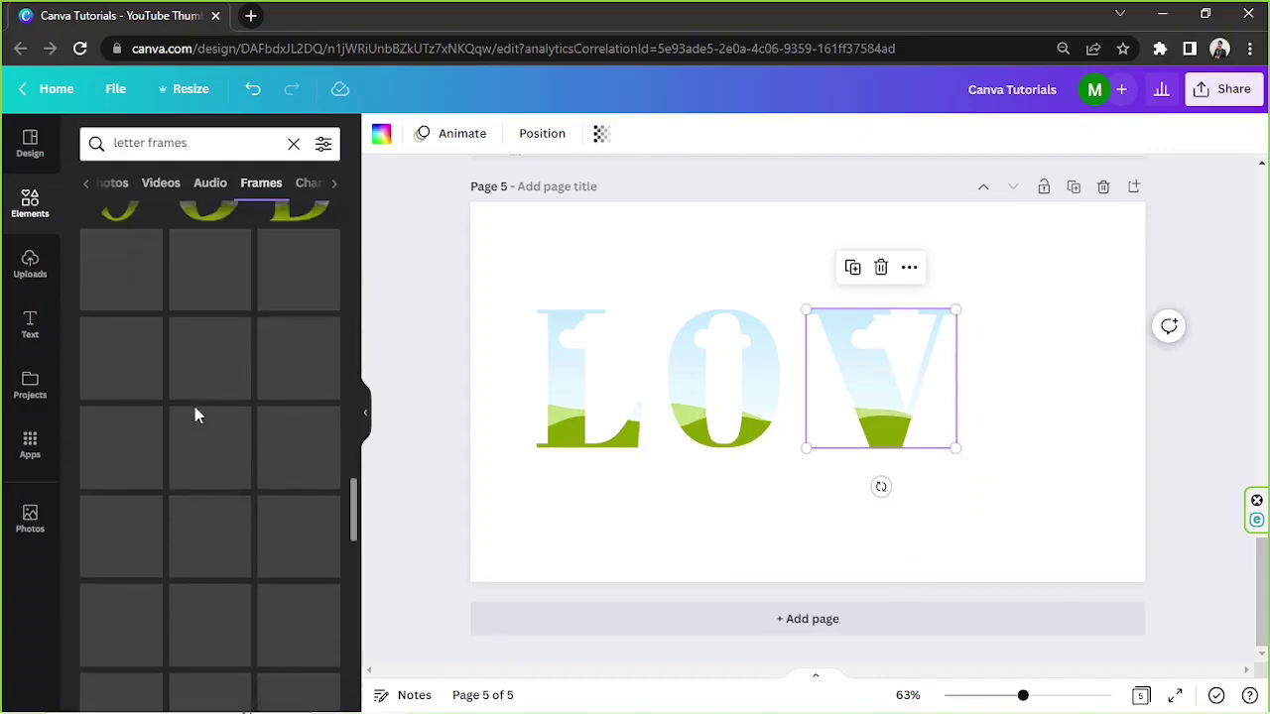
scroll(197, 415, down, 4)
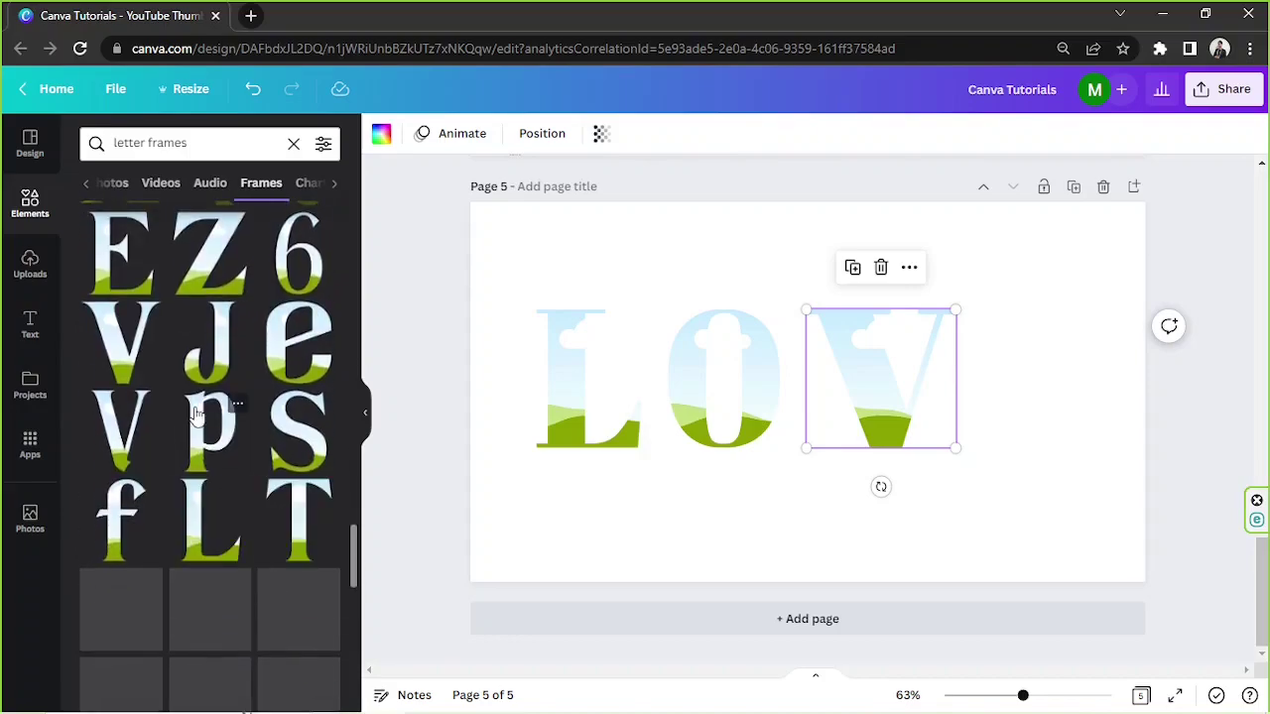
drag(124, 315, 1016, 448)
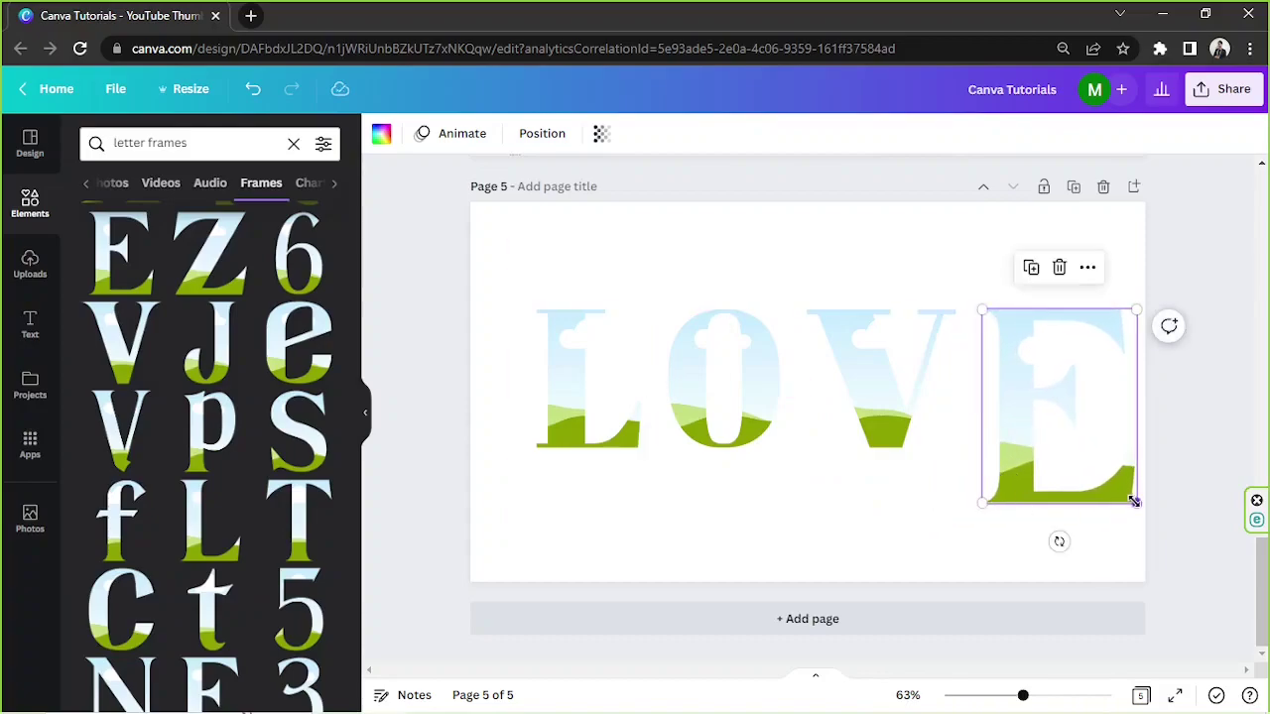
drag(1135, 502, 1094, 449)
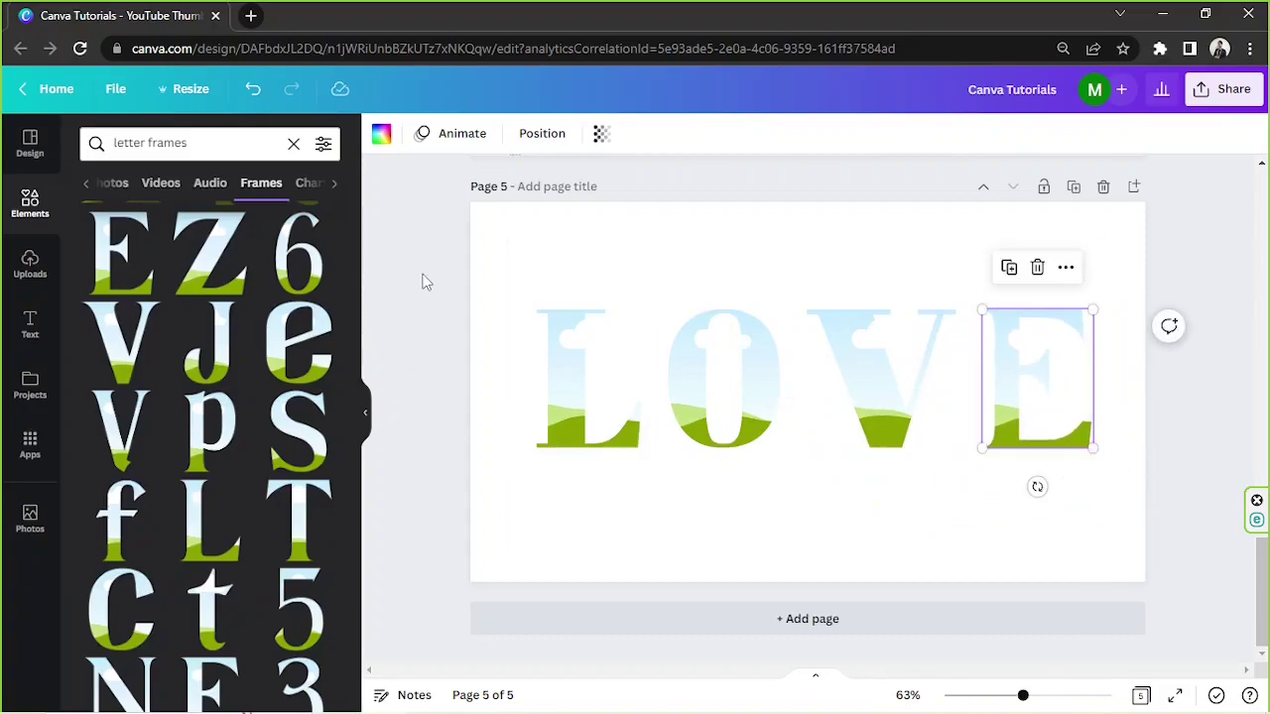
Select all four letter frames and centre the LOVE word on the page.
drag(421, 266, 1066, 465)
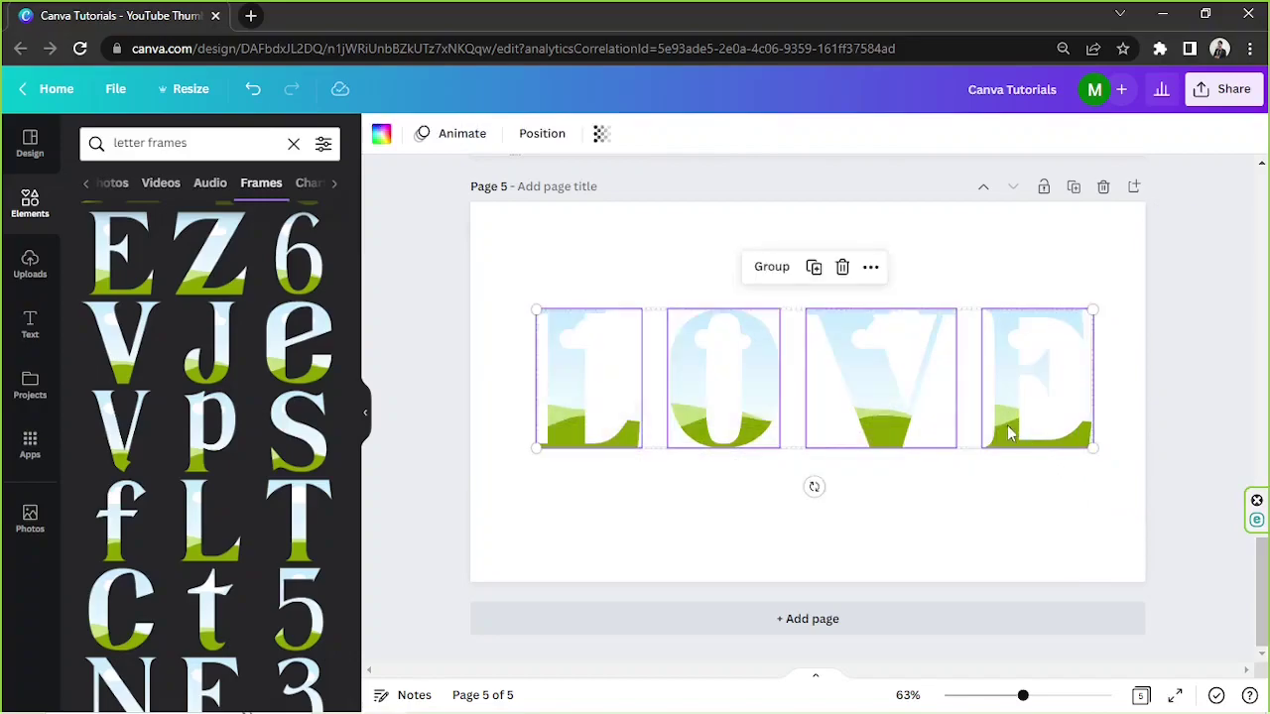
drag(1009, 433, 1004, 439)
click(879, 417)
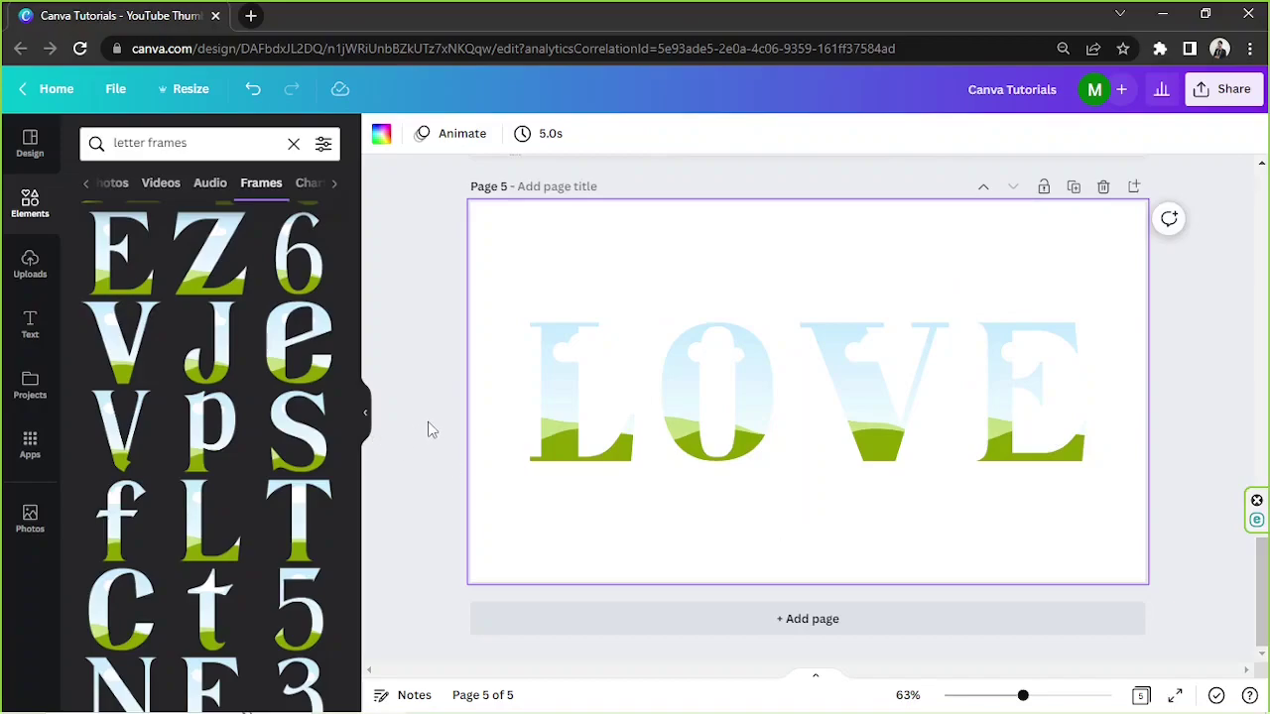
Replace the letter frames search with 'flowers' and show only photo results.
click(117, 188)
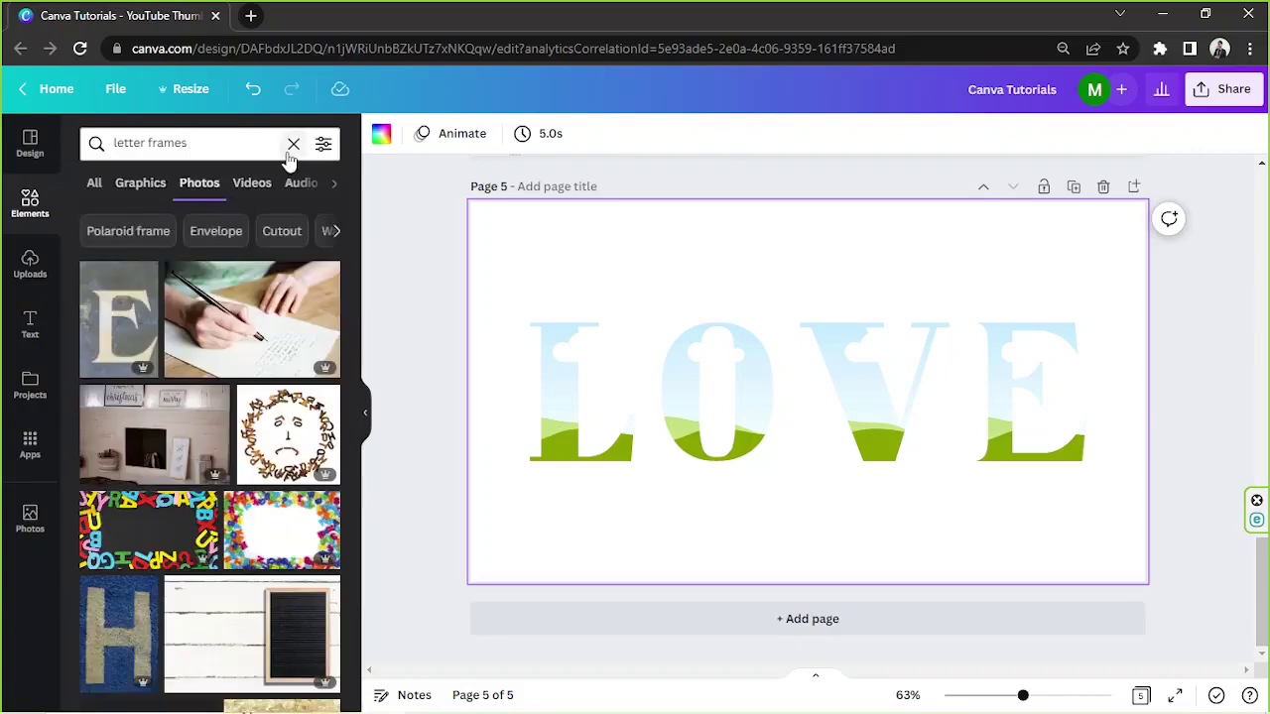
click(232, 151)
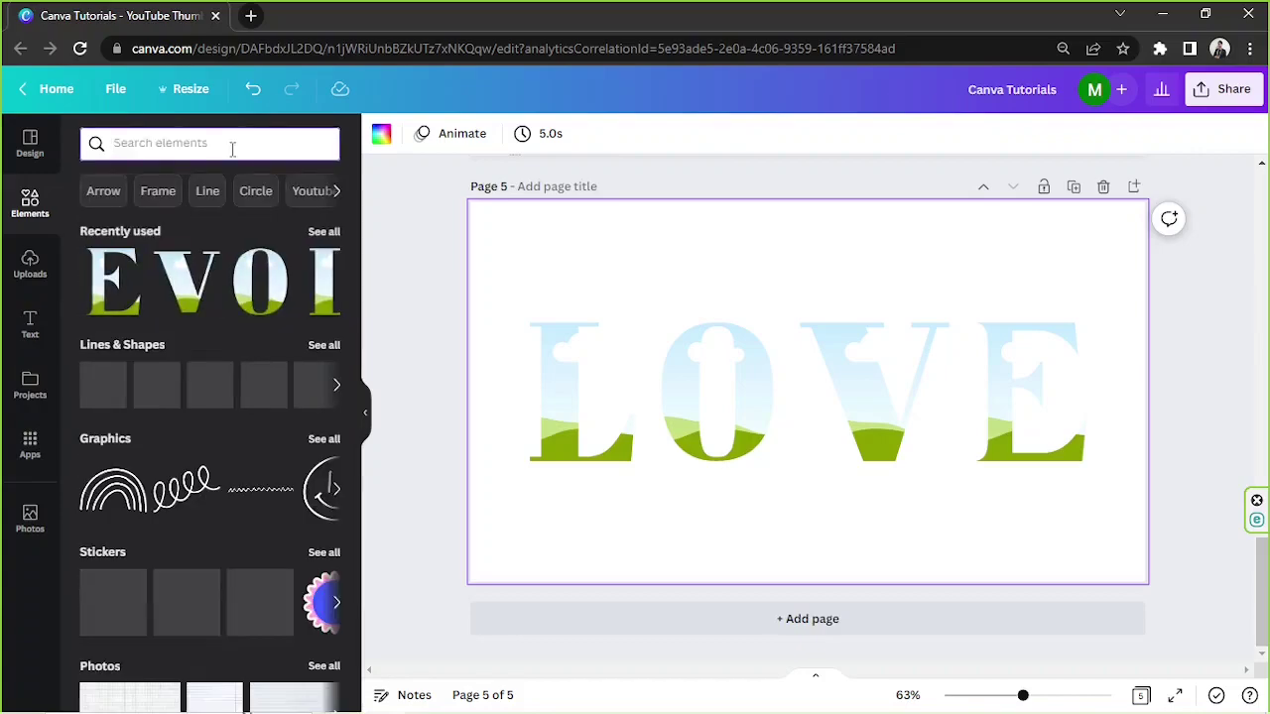
text(flower)
key(Return)
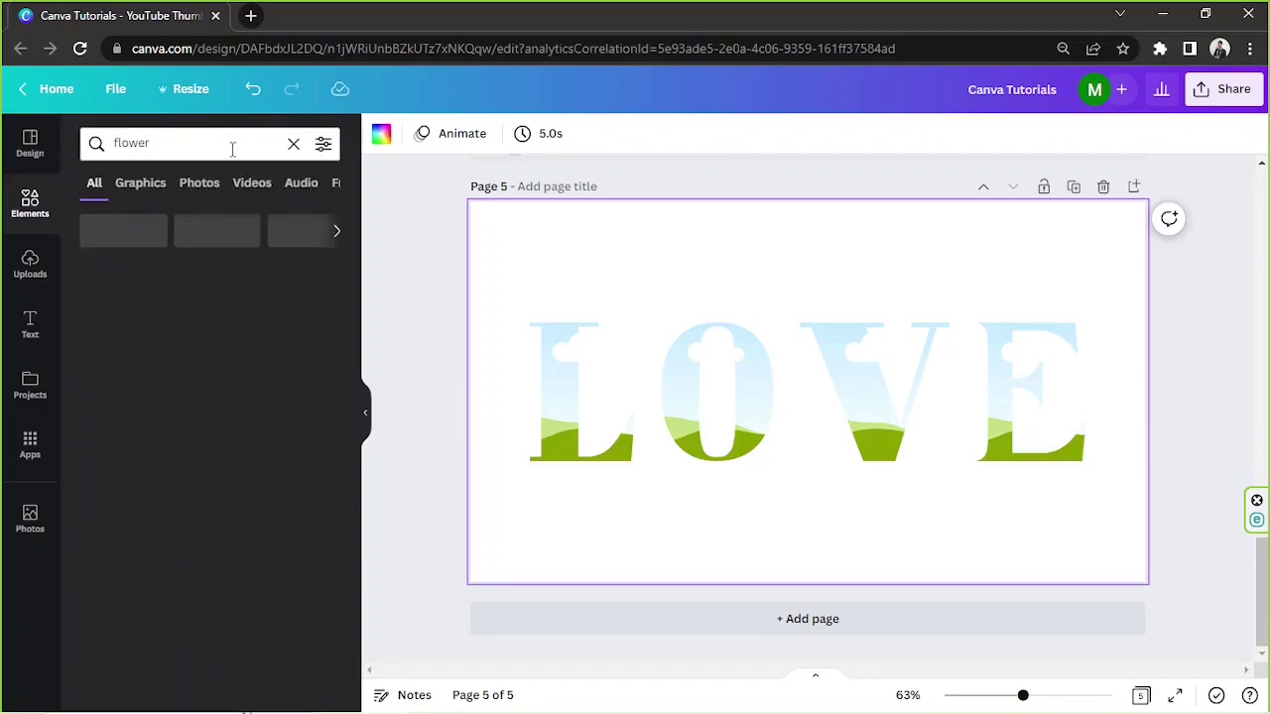
click(232, 149)
text(s)
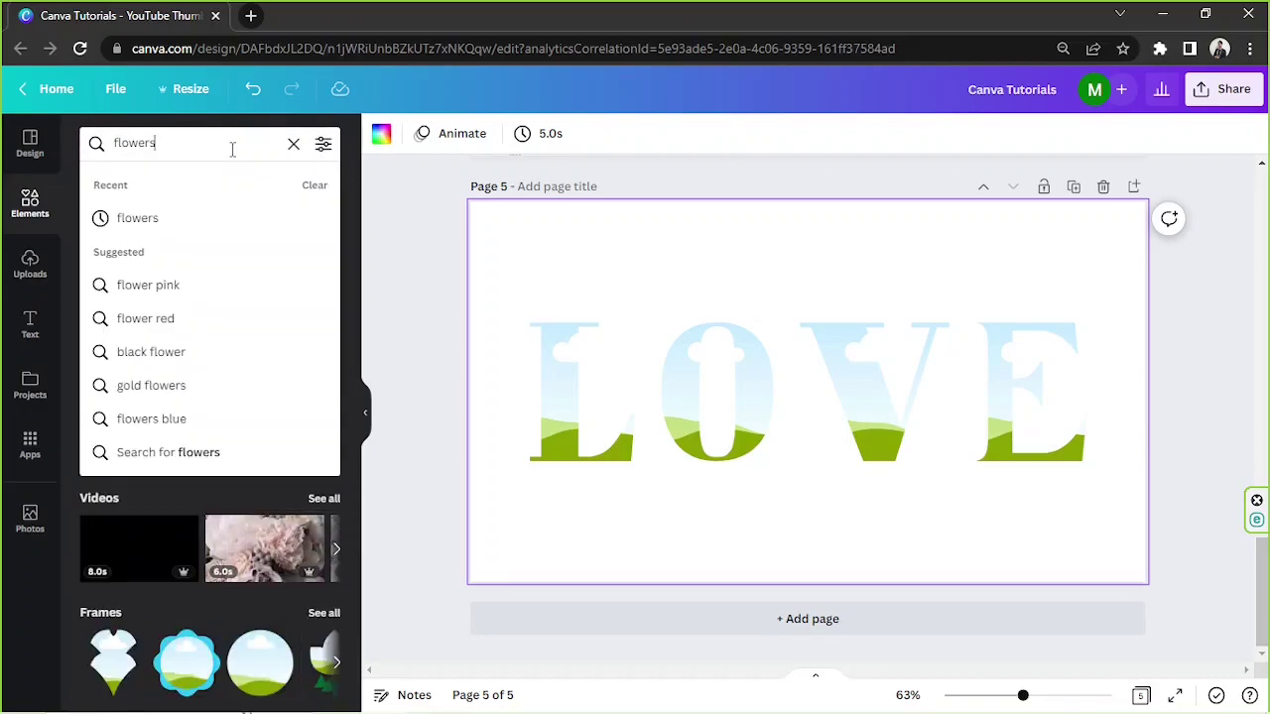
key(Return)
click(203, 186)
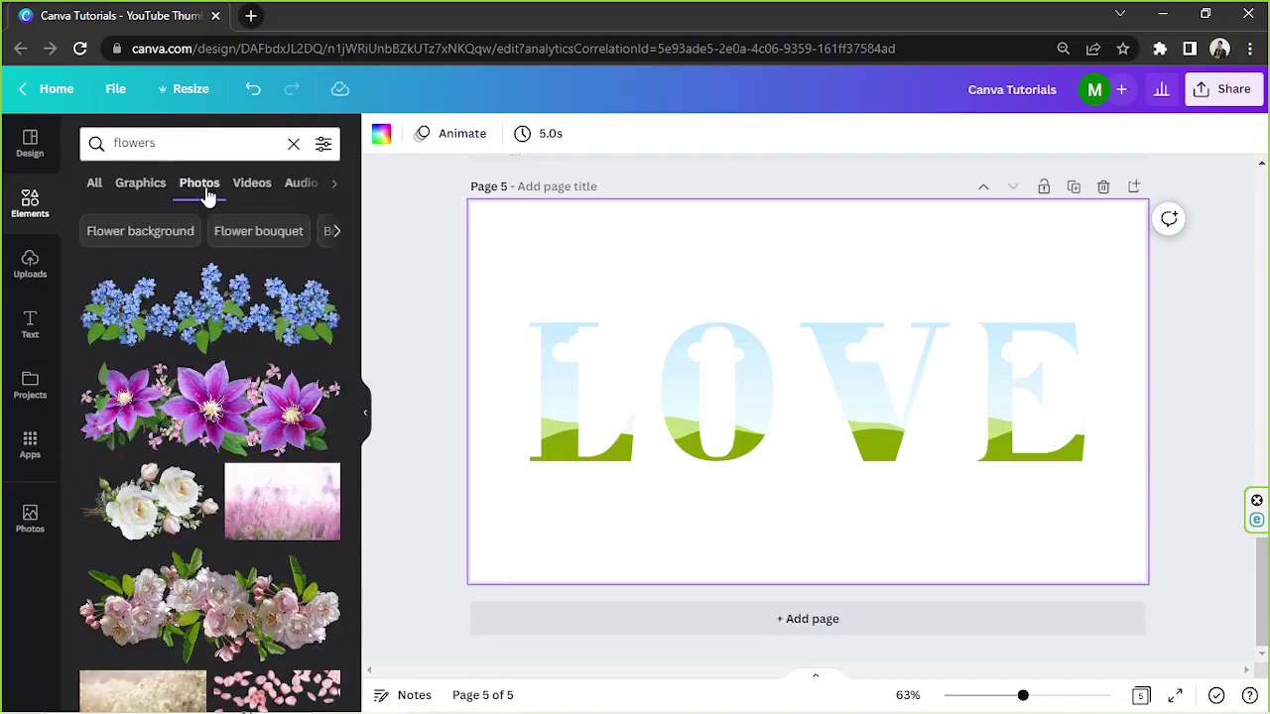
scroll(208, 357, down, 10)
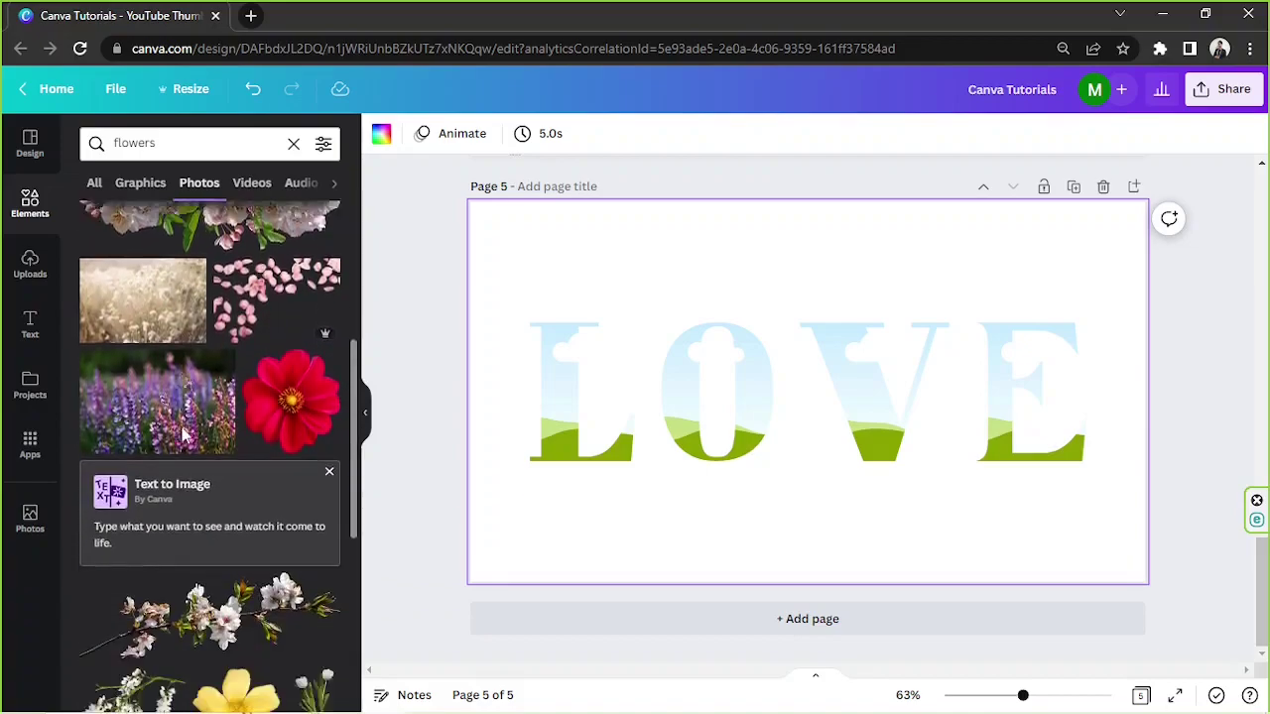
scroll(205, 369, down, 5)
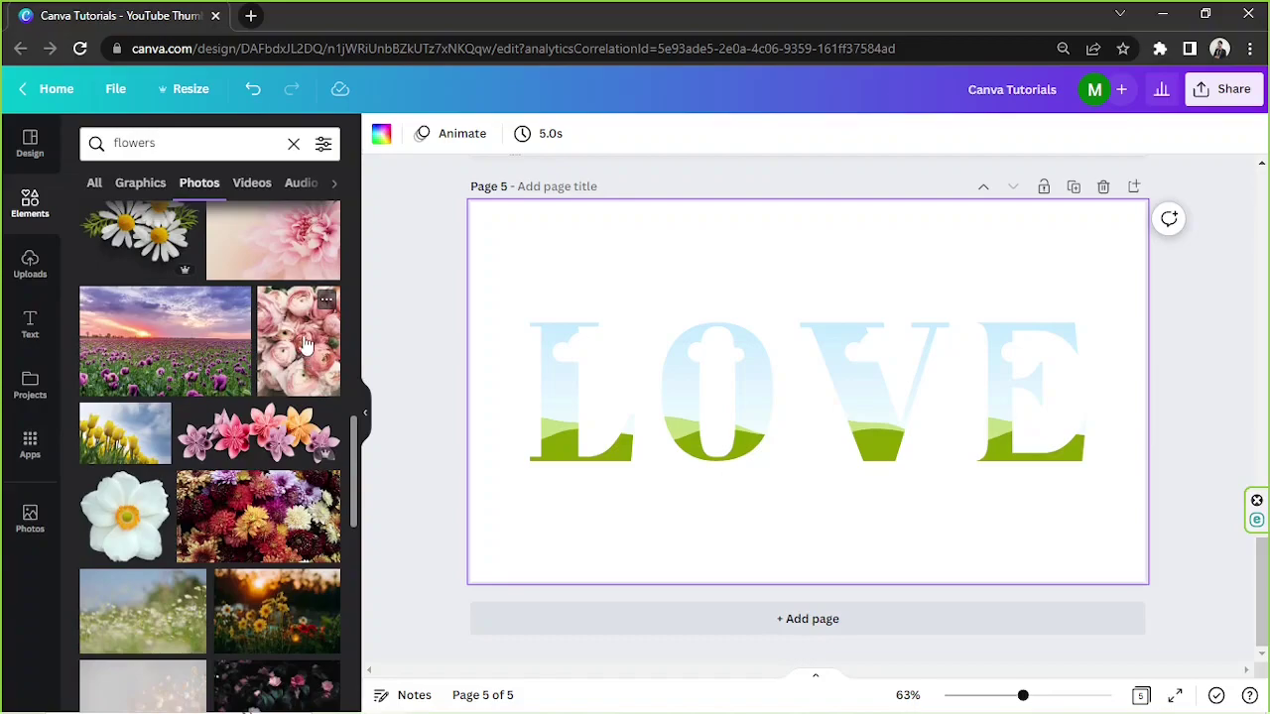
Fill the L, O, V and E frames with the pink roses photo.
drag(301, 323, 562, 365)
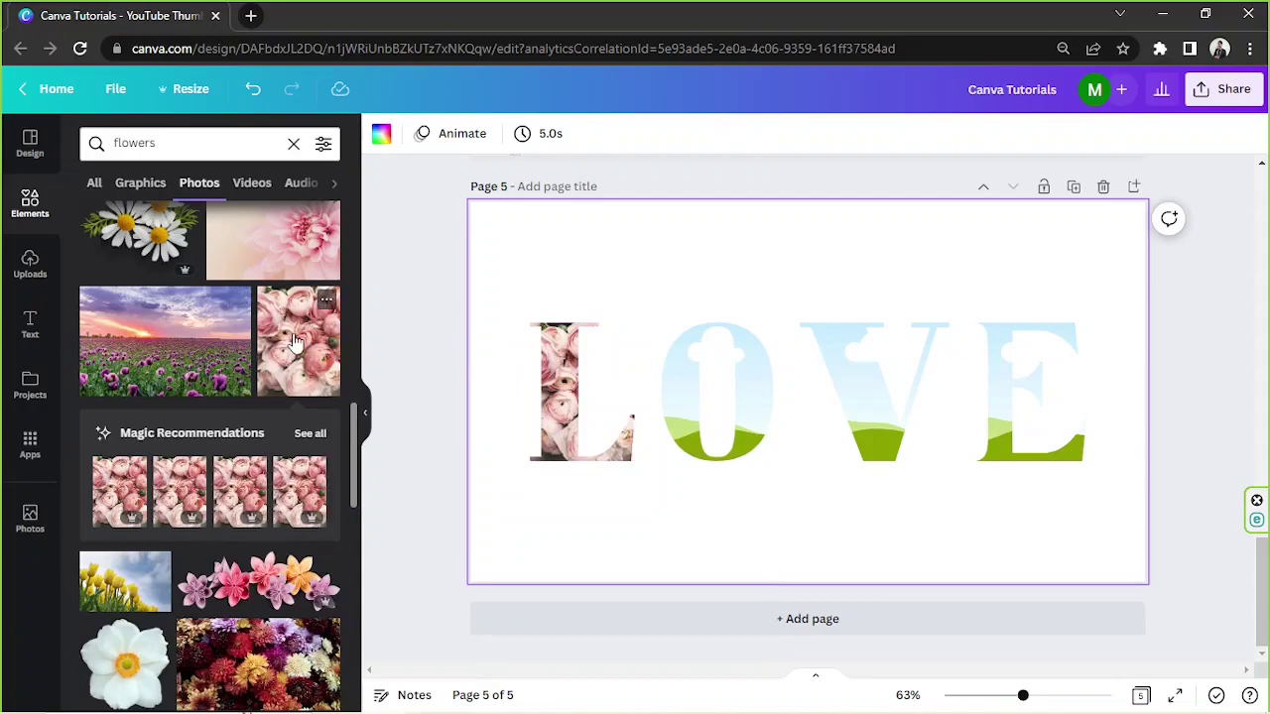
drag(294, 342, 699, 377)
drag(296, 343, 853, 363)
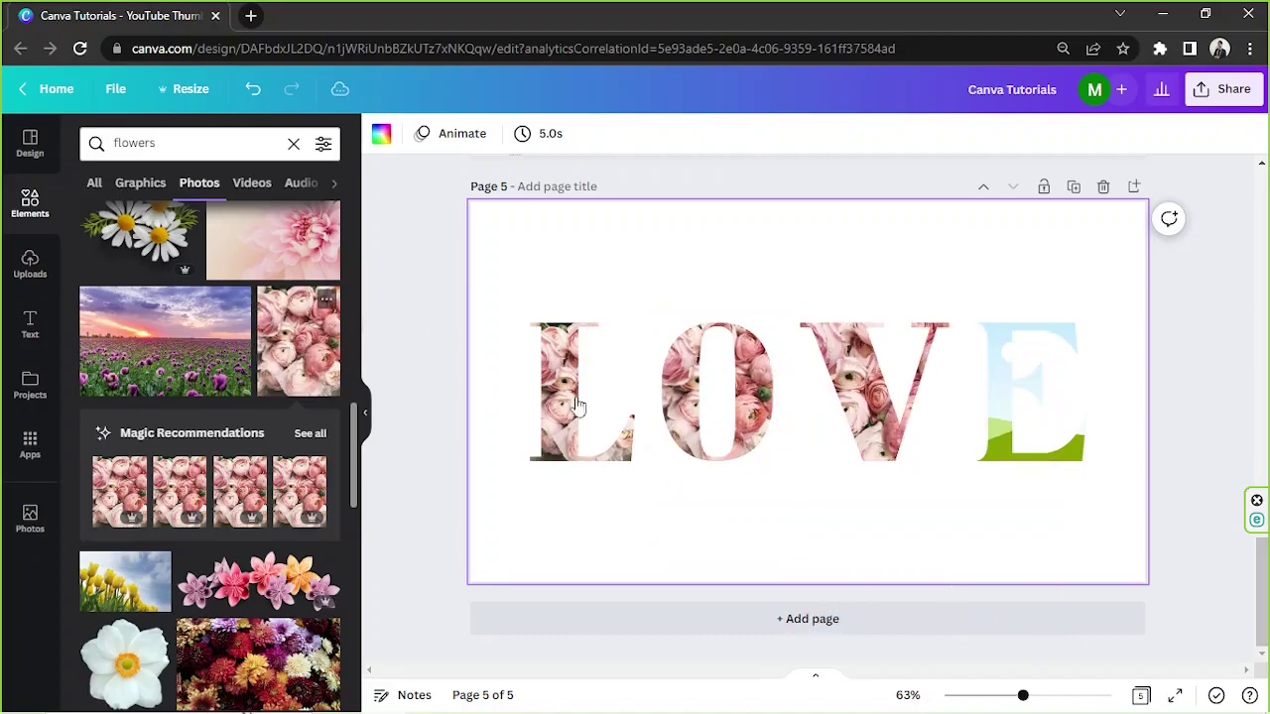
drag(298, 342, 1003, 370)
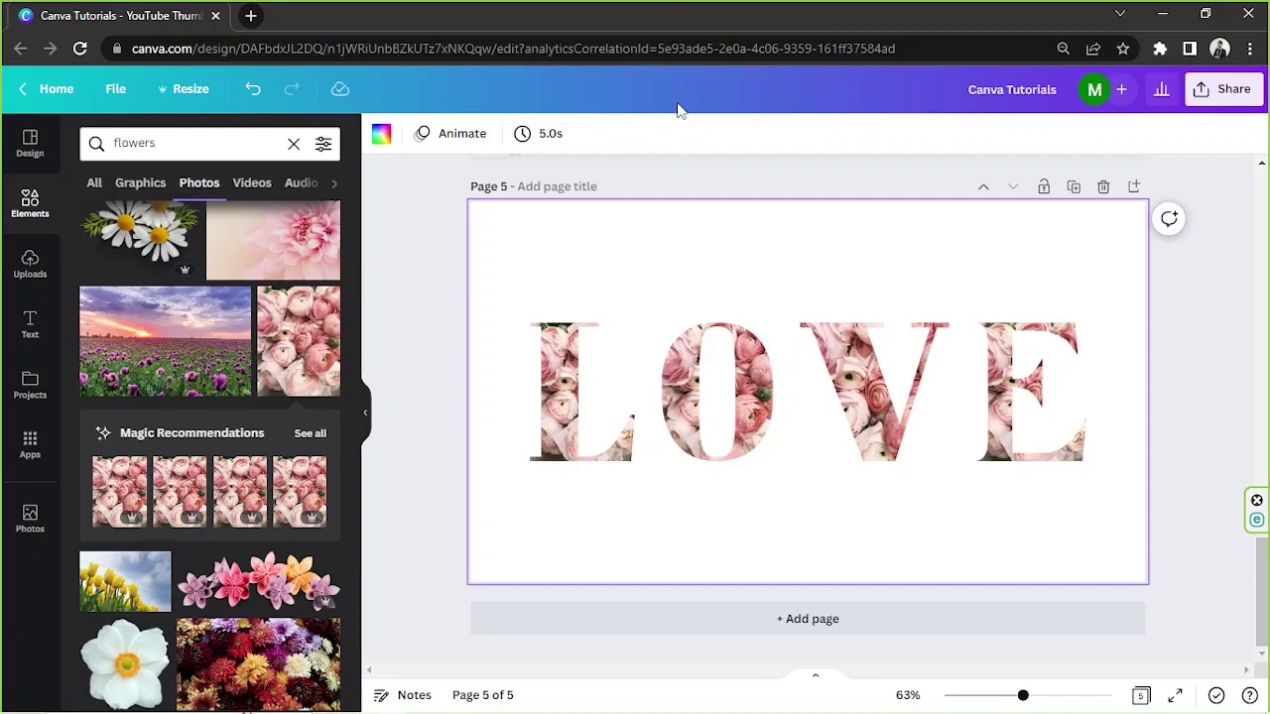
Add a new page 6 with a text box reading LOVE.
click(613, 618)
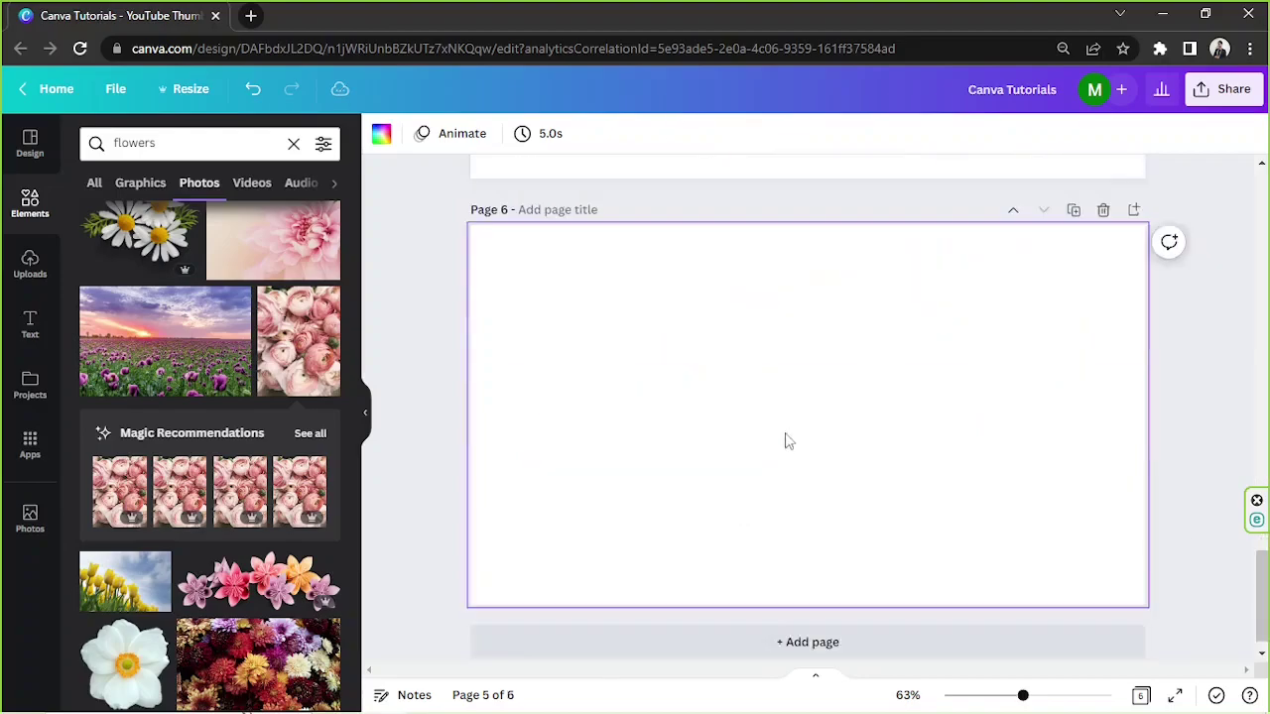
click(364, 417)
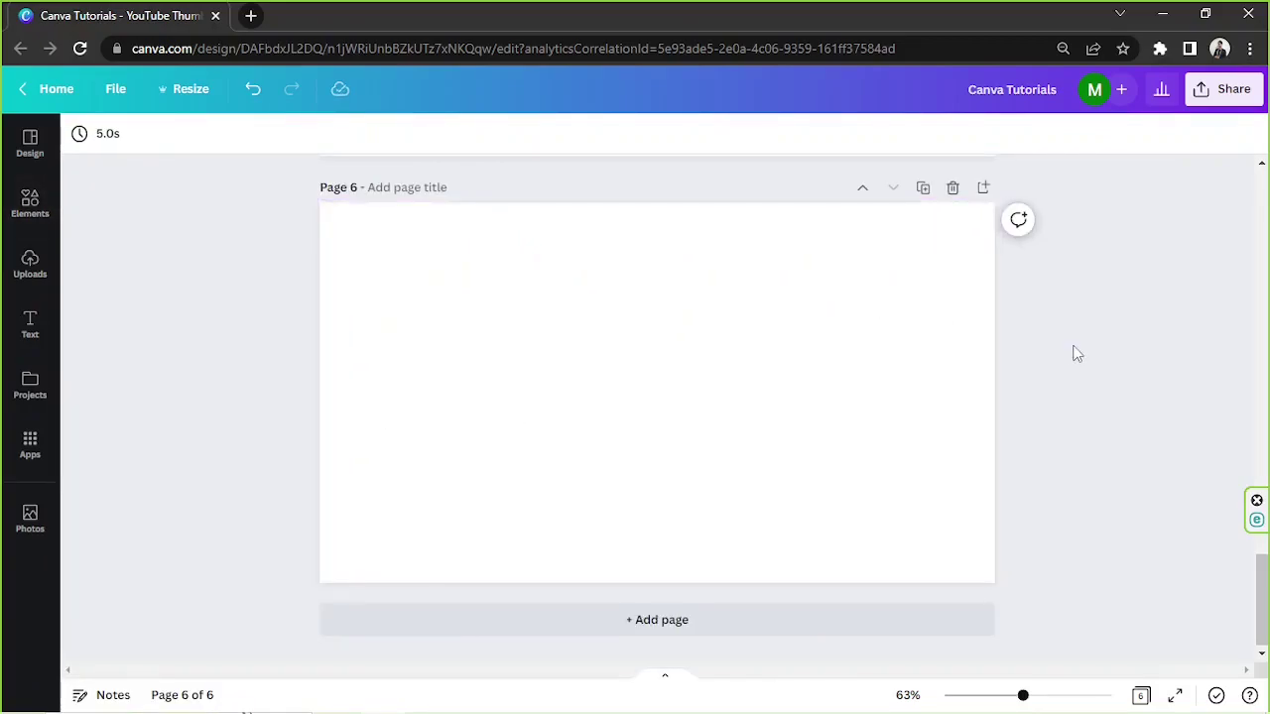
key(t)
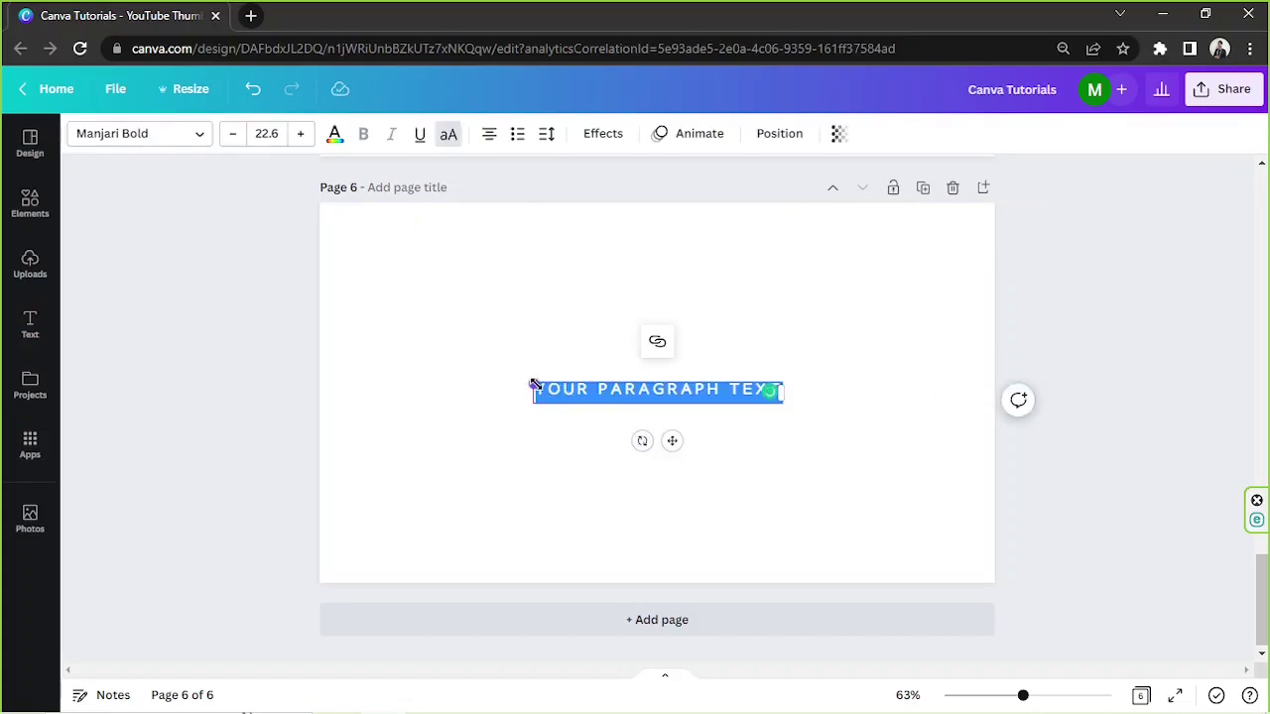
drag(533, 385, 411, 279)
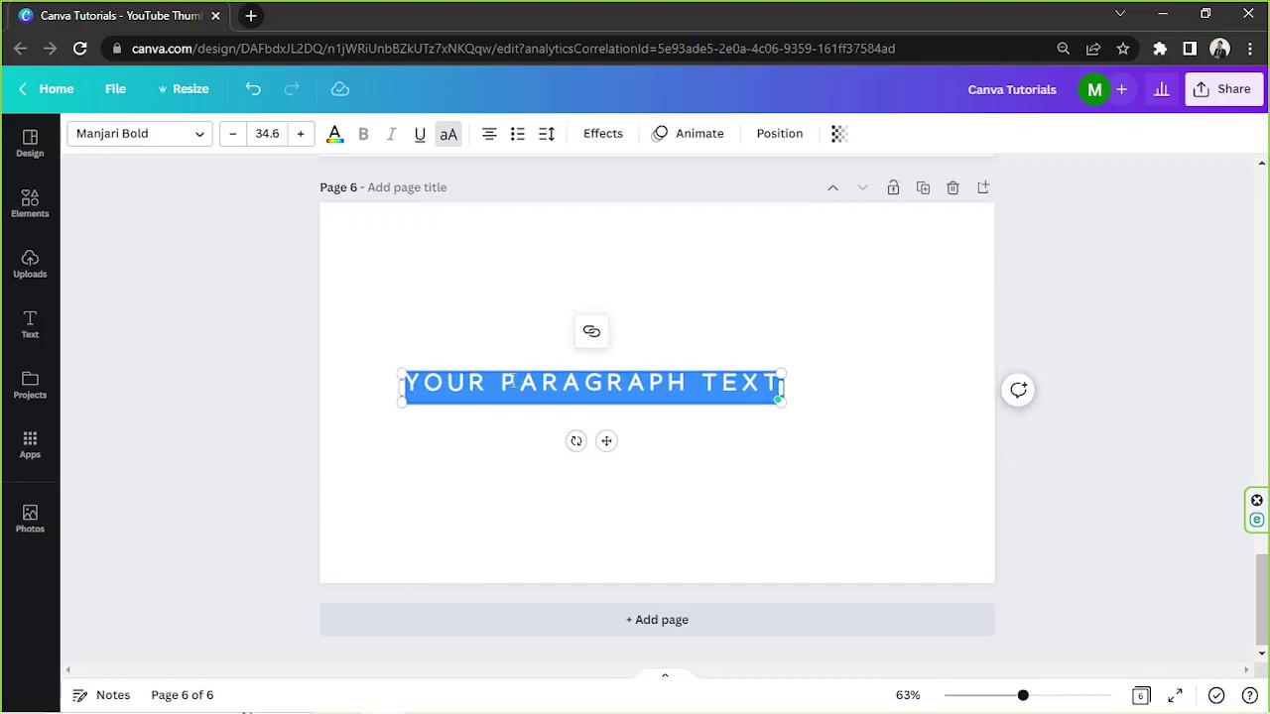
double_click(512, 382)
key(ctrl+a)
text(LOVE)
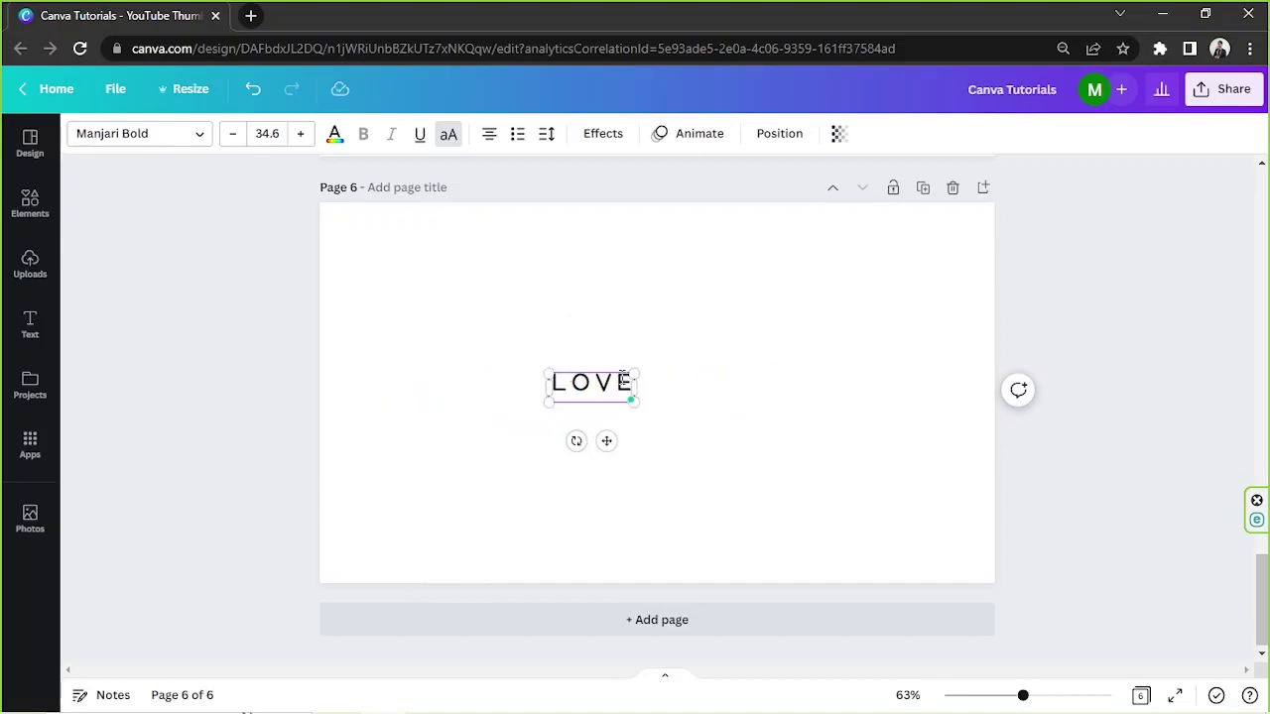
Enlarge the LOVE text to size 108 and centre it on the page.
drag(627, 377, 820, 312)
click(753, 402)
drag(753, 402, 726, 433)
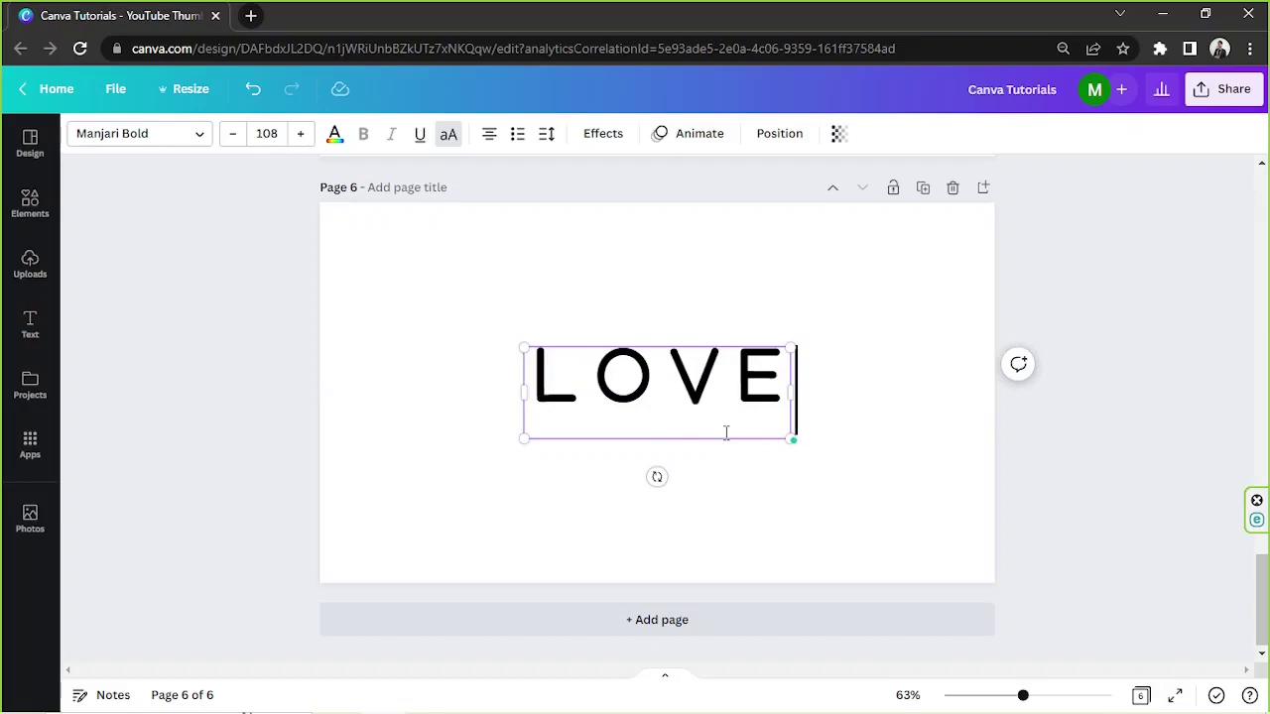
Apply the Portobesto font and turn off all-caps so the word reads Love.
click(183, 144)
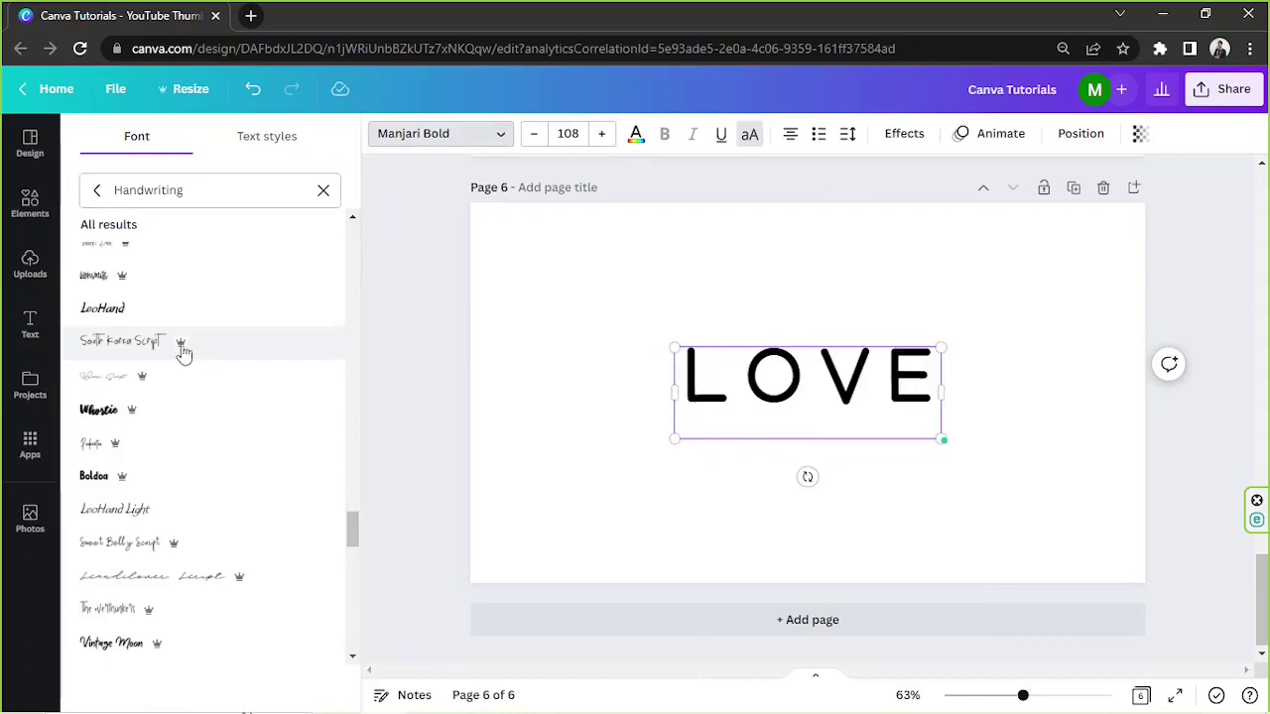
scroll(137, 349, down, 5)
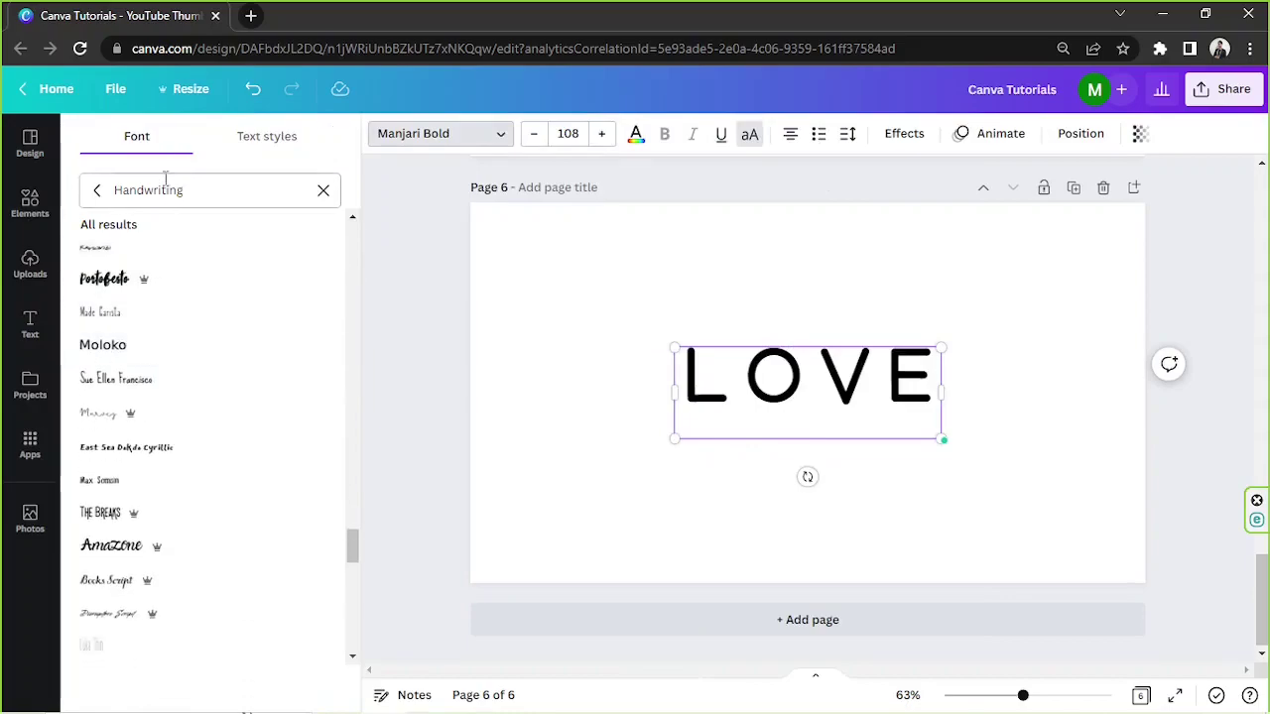
click(127, 281)
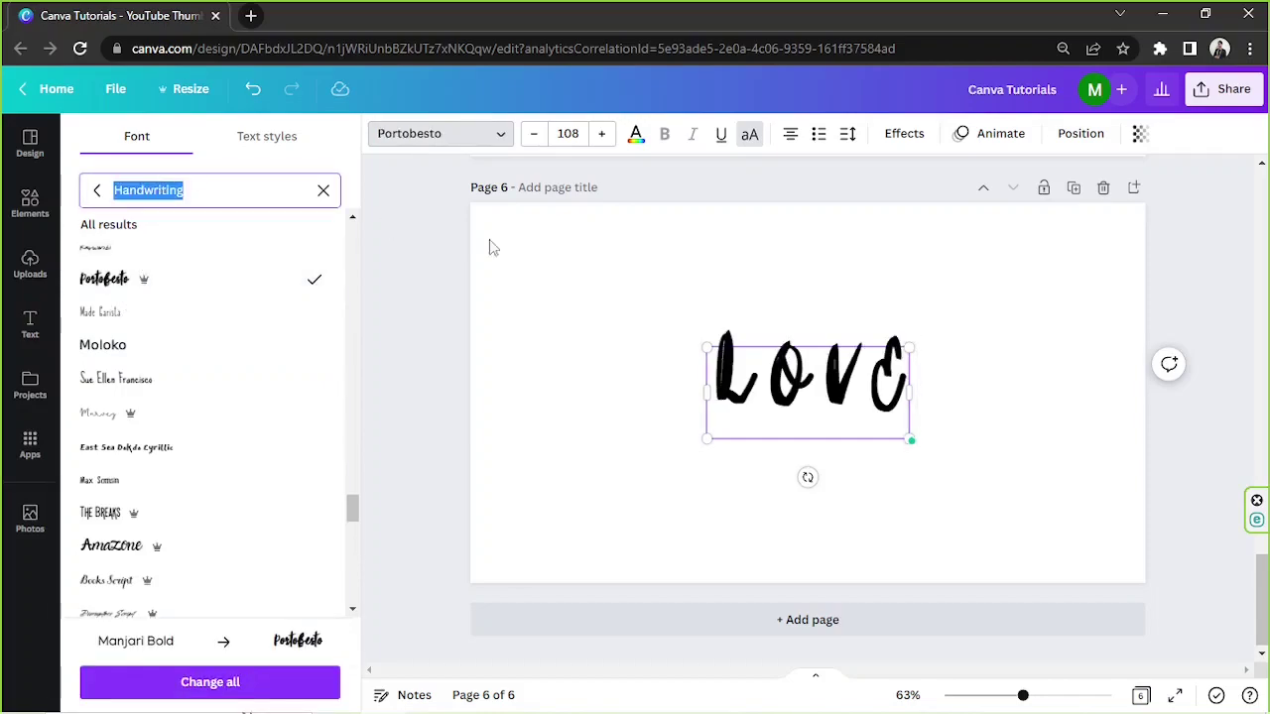
click(745, 349)
click(749, 133)
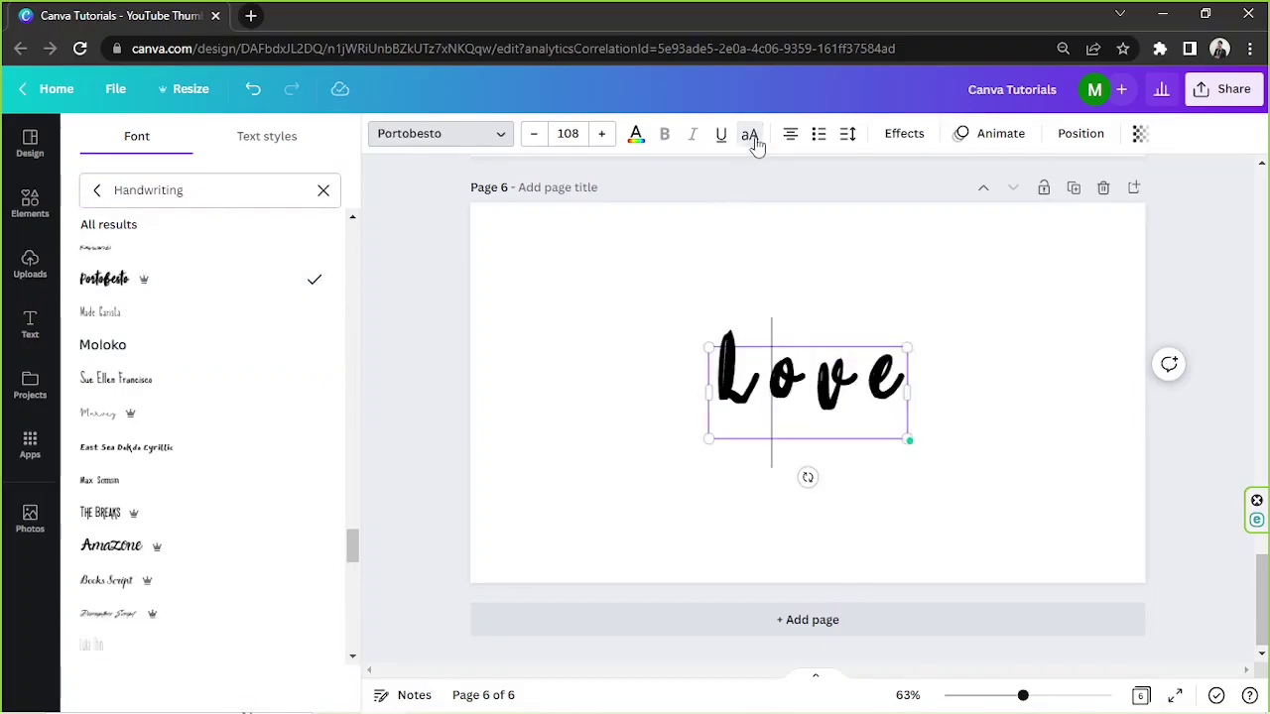
Search 'cursive' fonts and set Love in the Beth Ellen font.
double_click(139, 192)
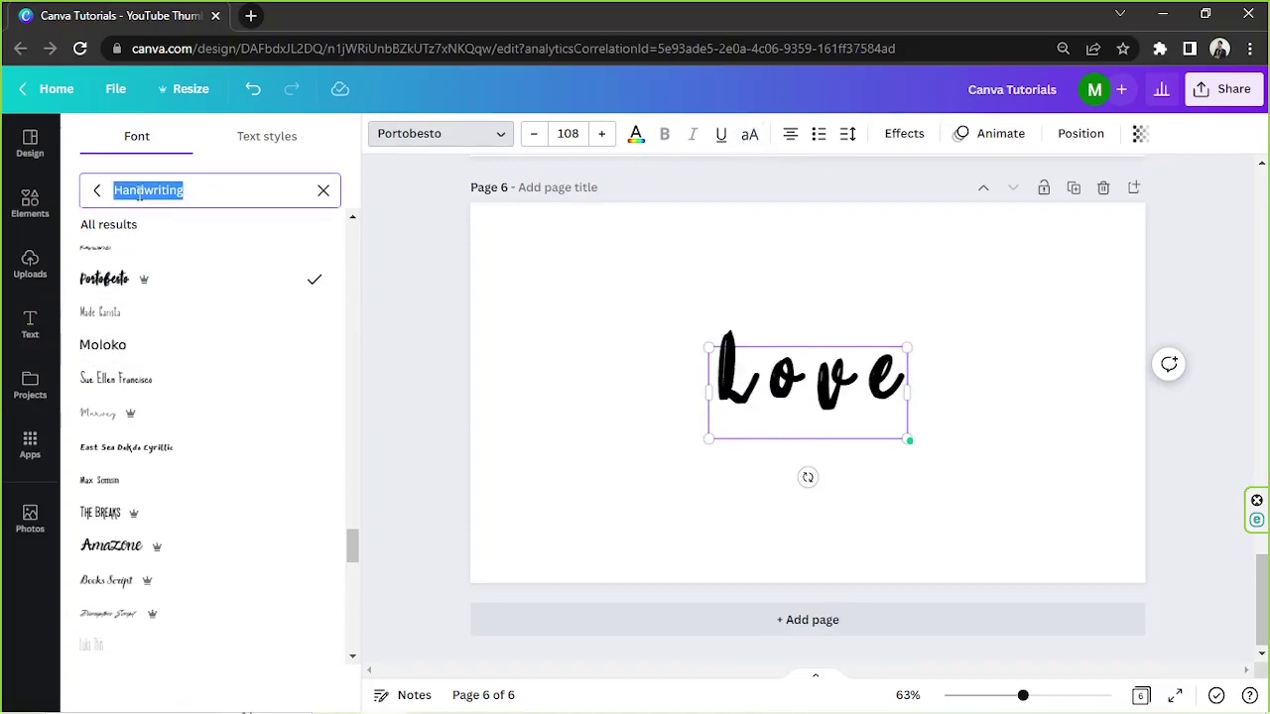
text(cursive)
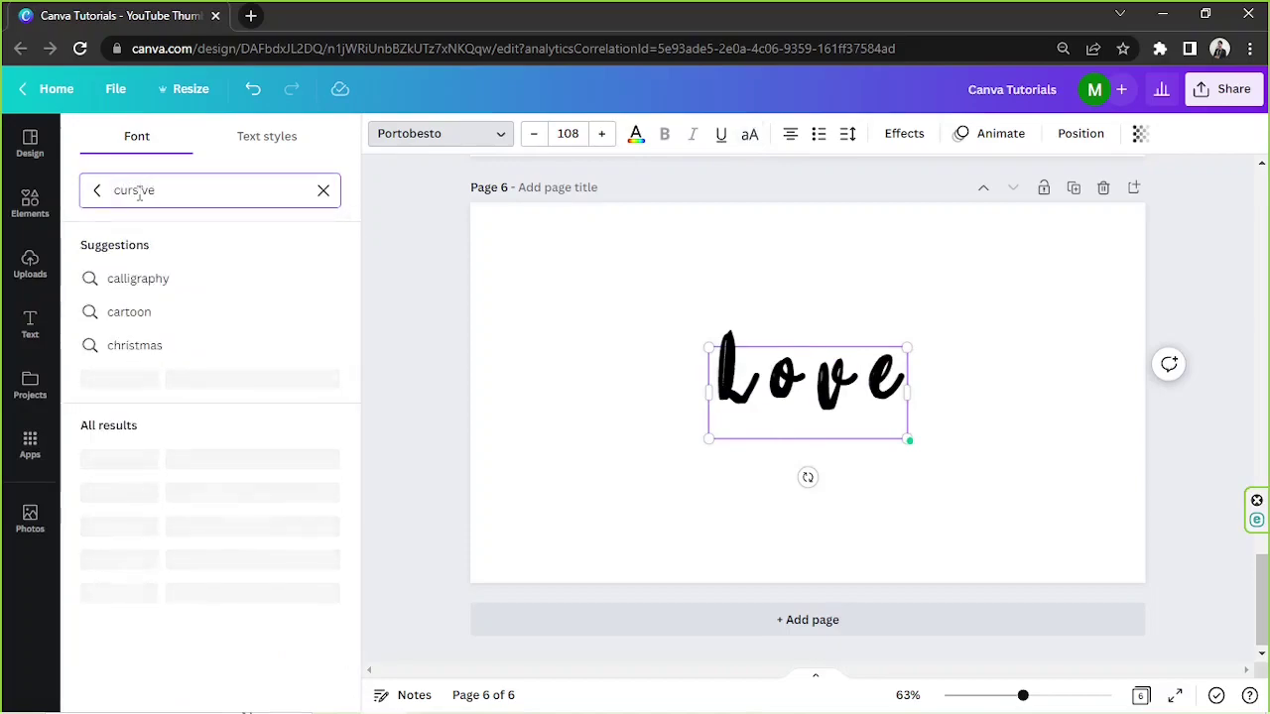
click(170, 504)
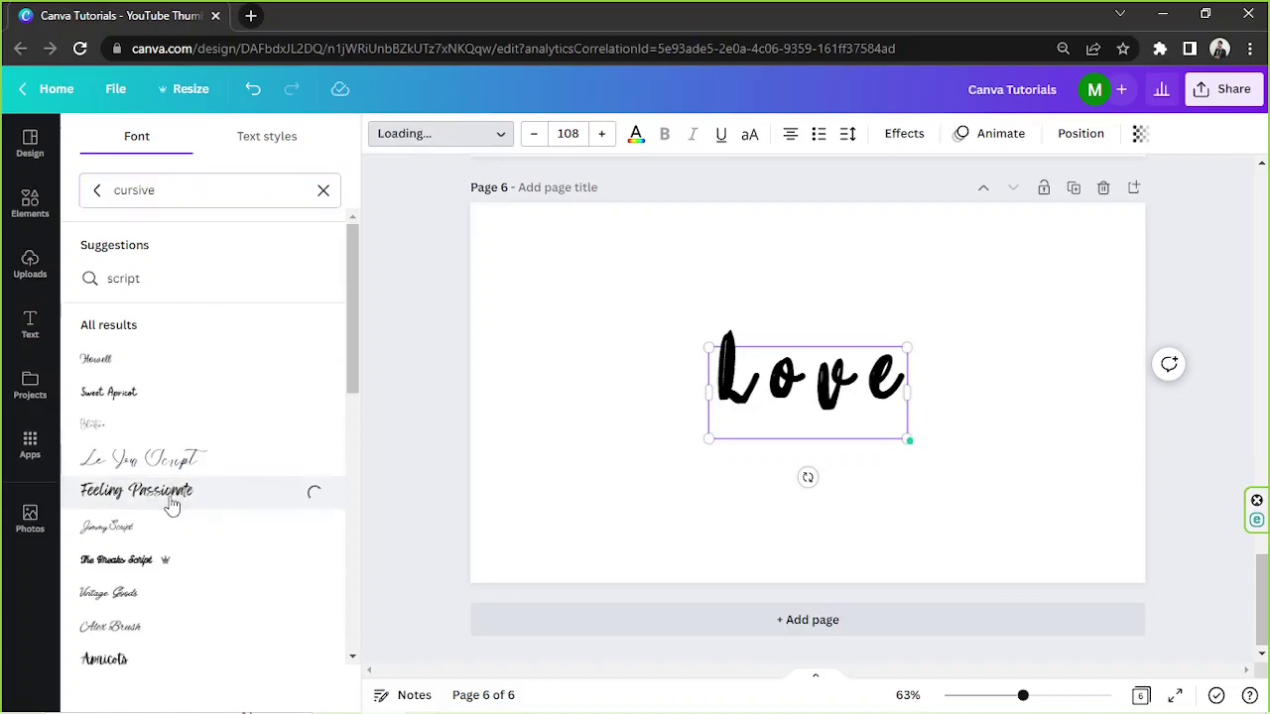
scroll(206, 449, down, 2)
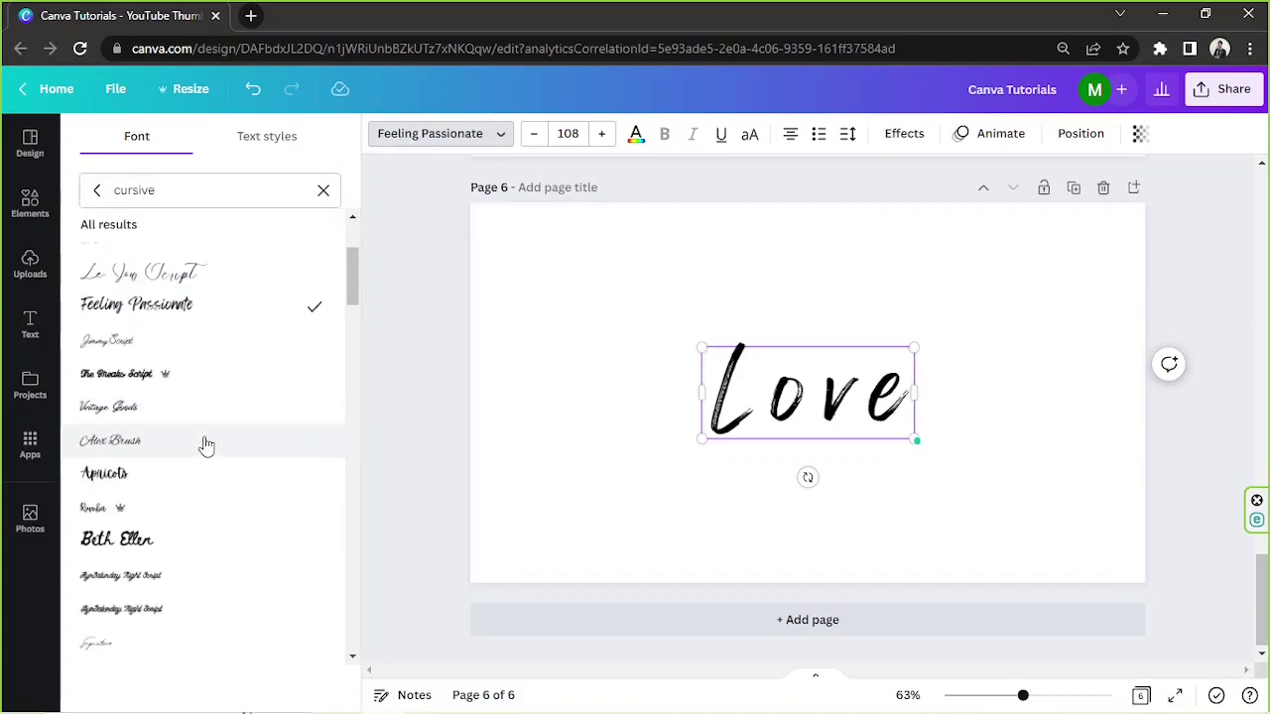
scroll(205, 442, down, 2)
click(207, 353)
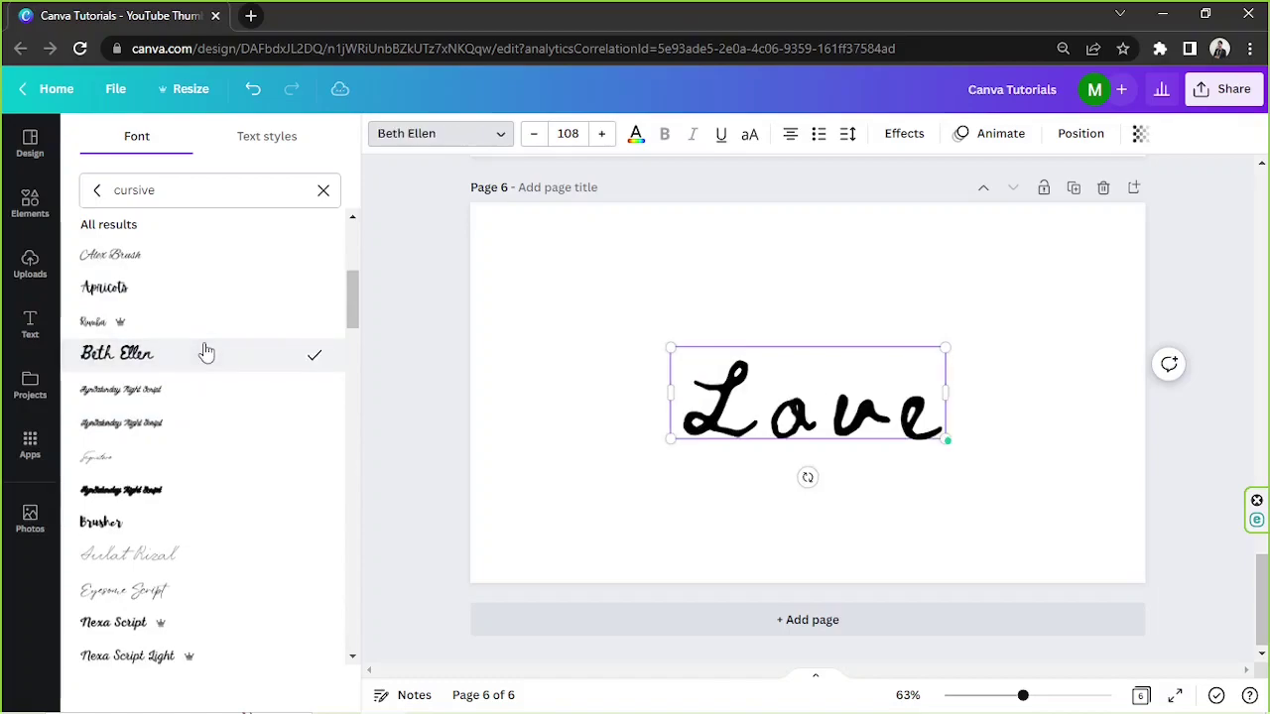
scroll(206, 350, down, 4)
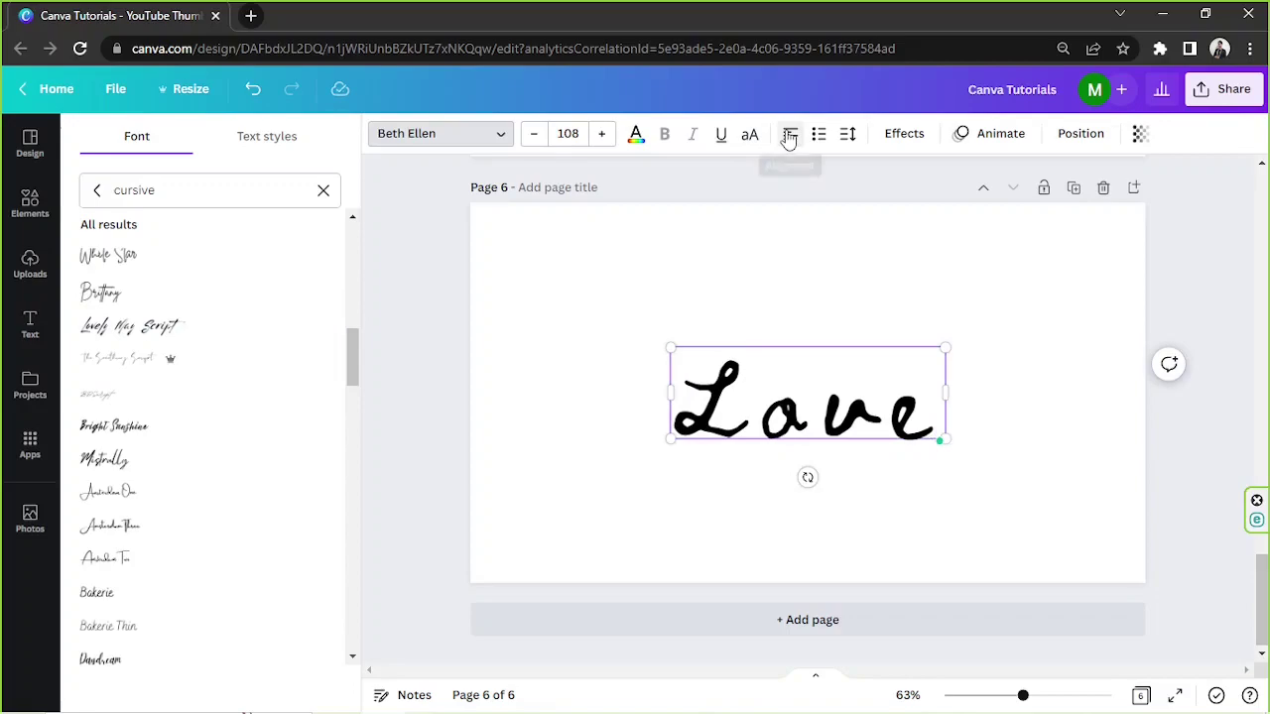
Toggle bulleted and numbered lists and alignment, leaving Love with no list numbering.
click(819, 134)
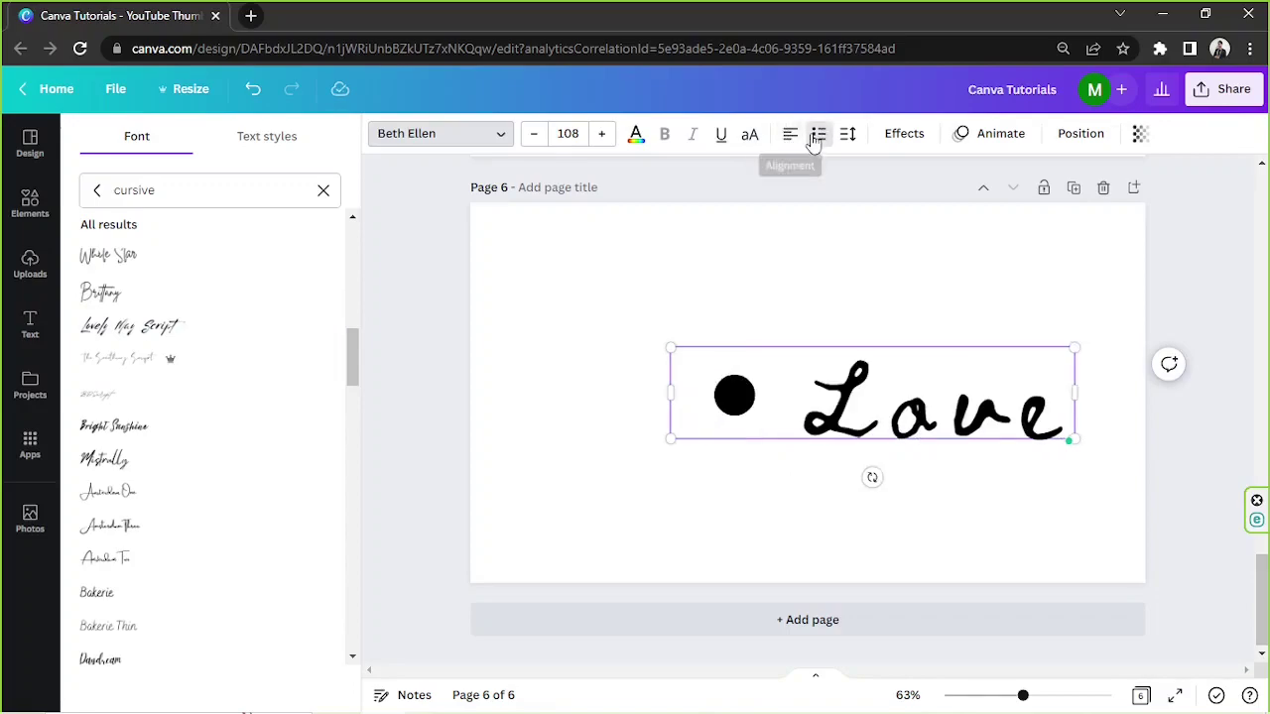
click(819, 134)
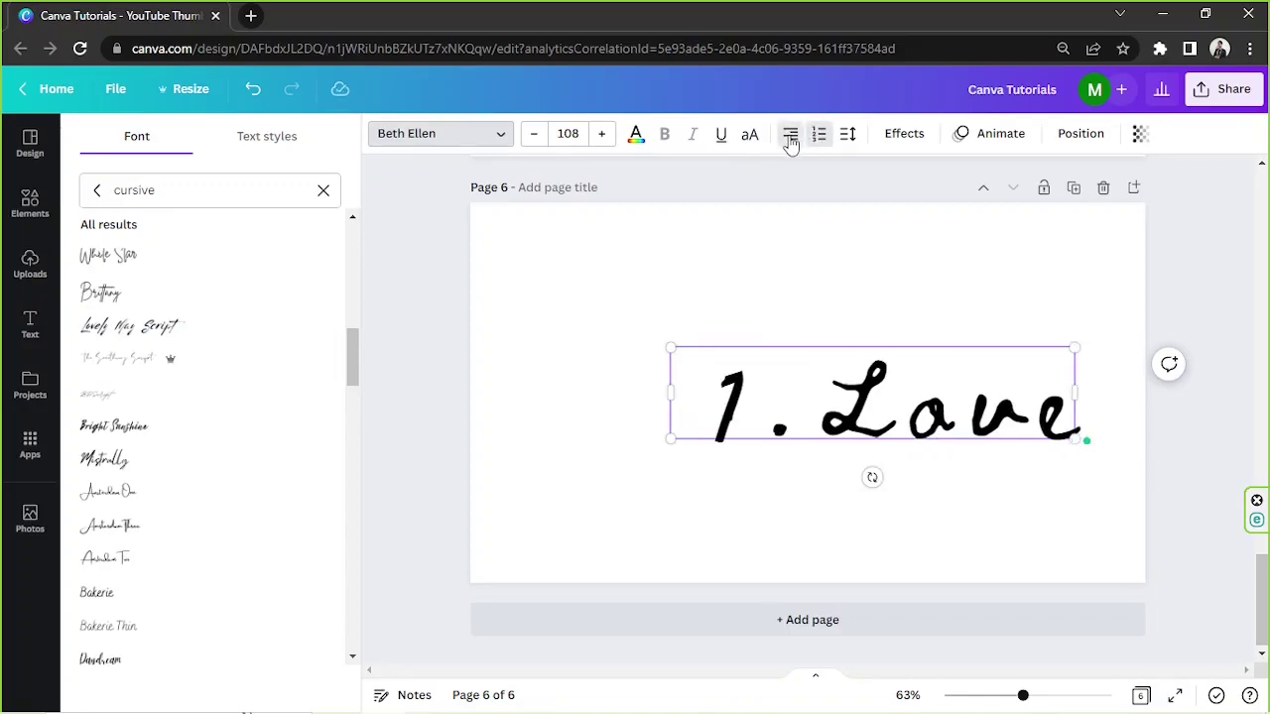
click(791, 139)
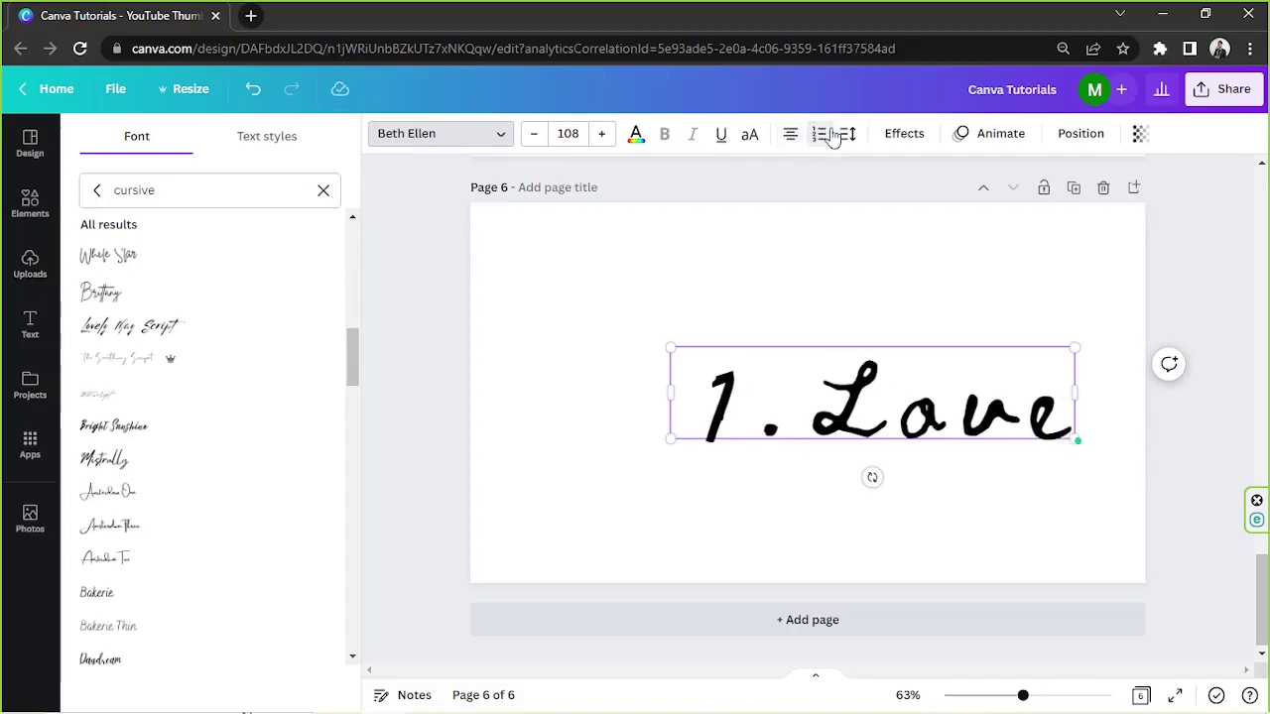
click(831, 136)
Reduce the letter spacing of Love to 0.
click(848, 134)
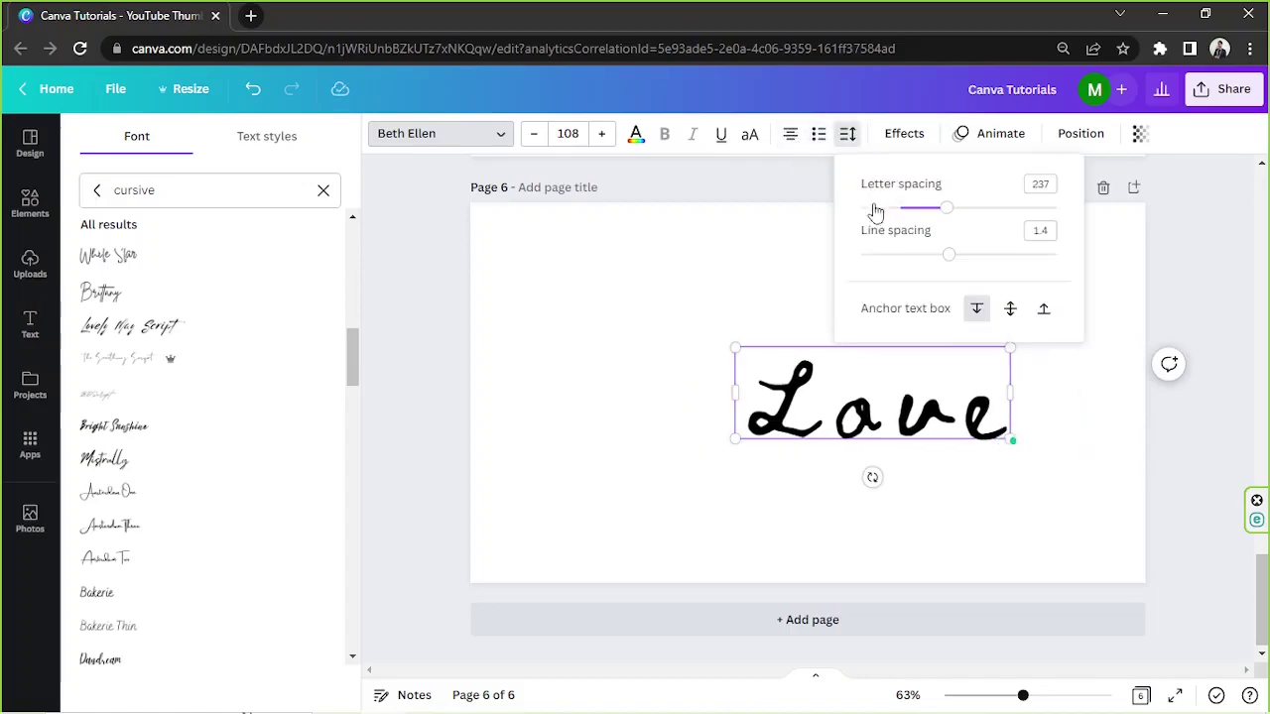
drag(947, 216, 899, 216)
click(737, 245)
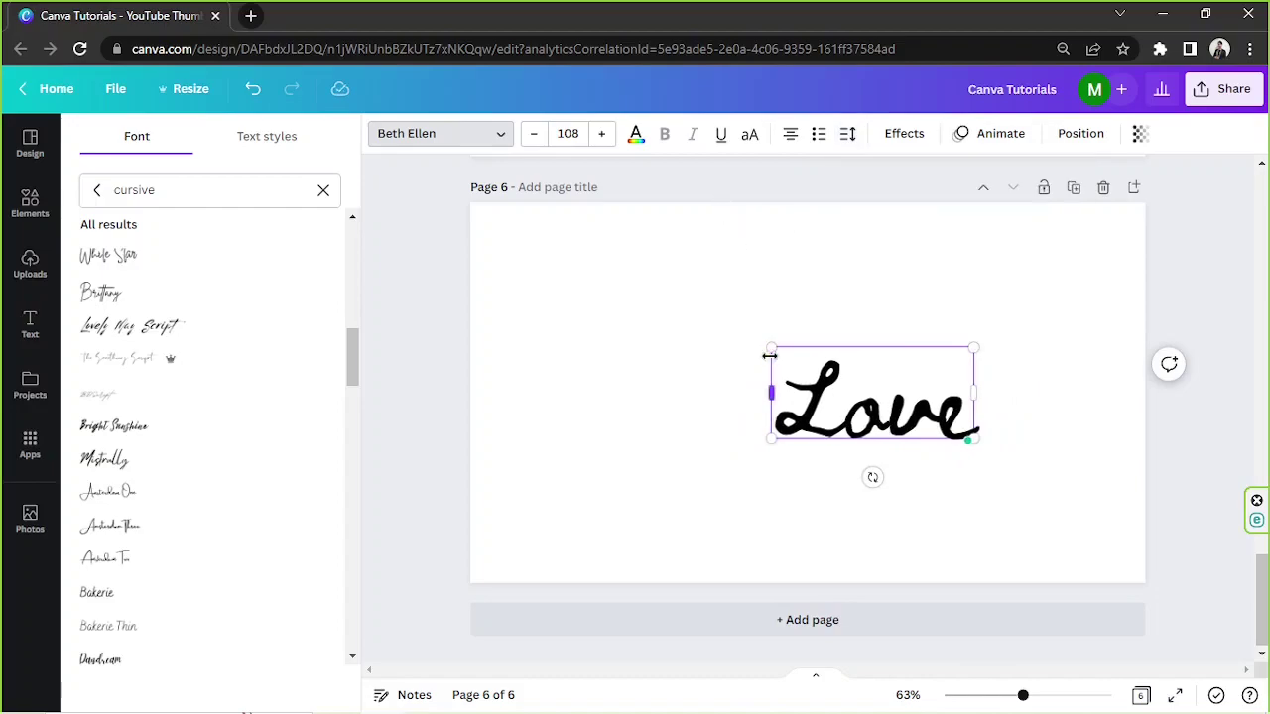
Enlarge Love to size 200, centre it on the page and deselect it.
drag(771, 346, 600, 269)
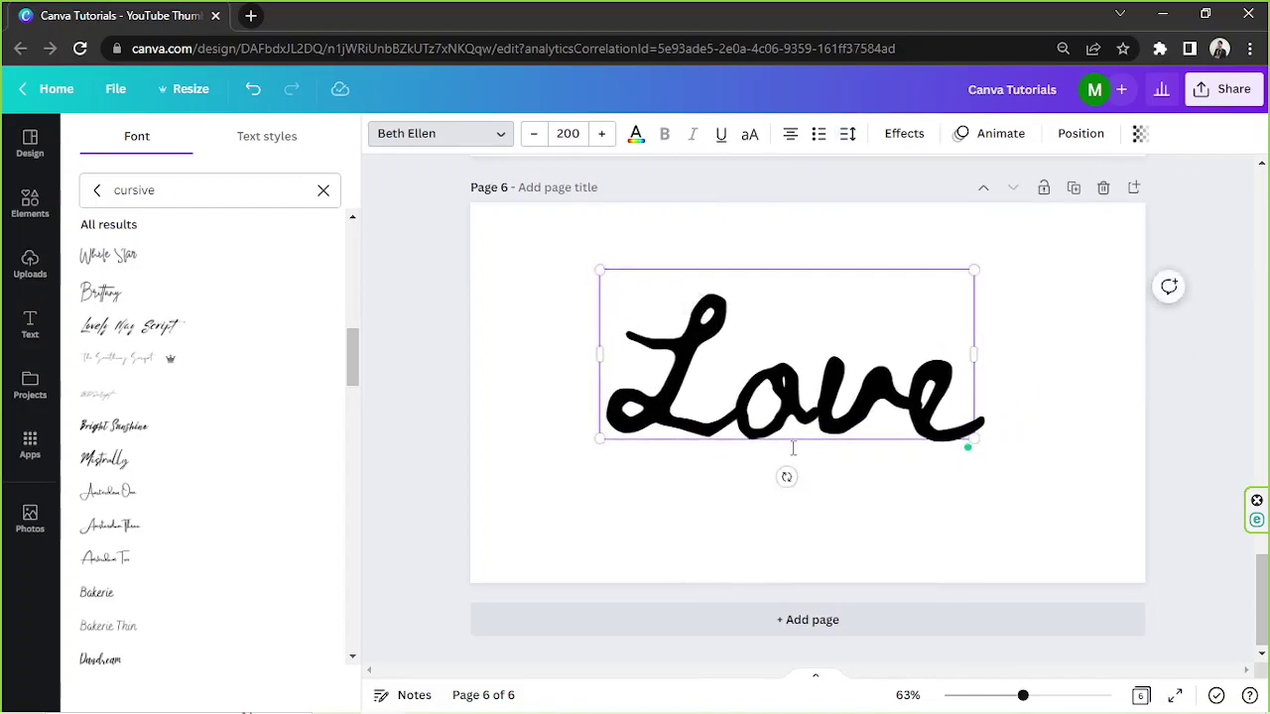
drag(794, 441, 812, 478)
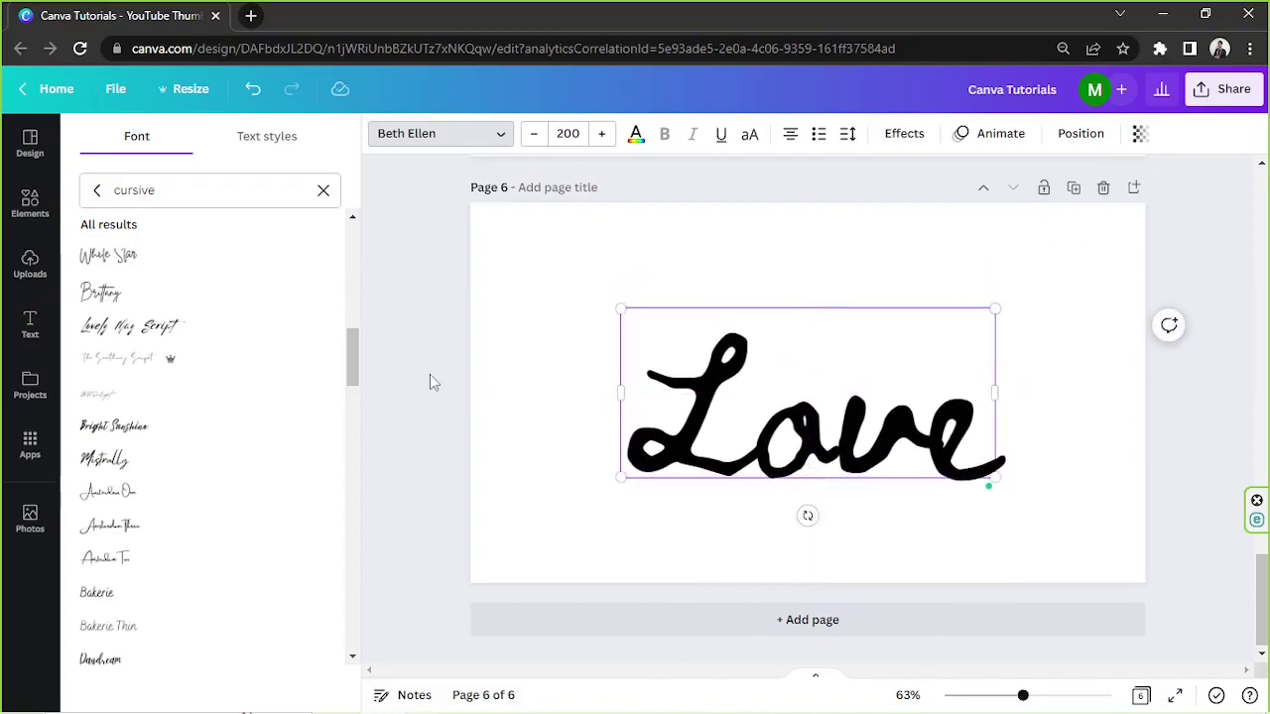
click(429, 374)
click(1032, 377)
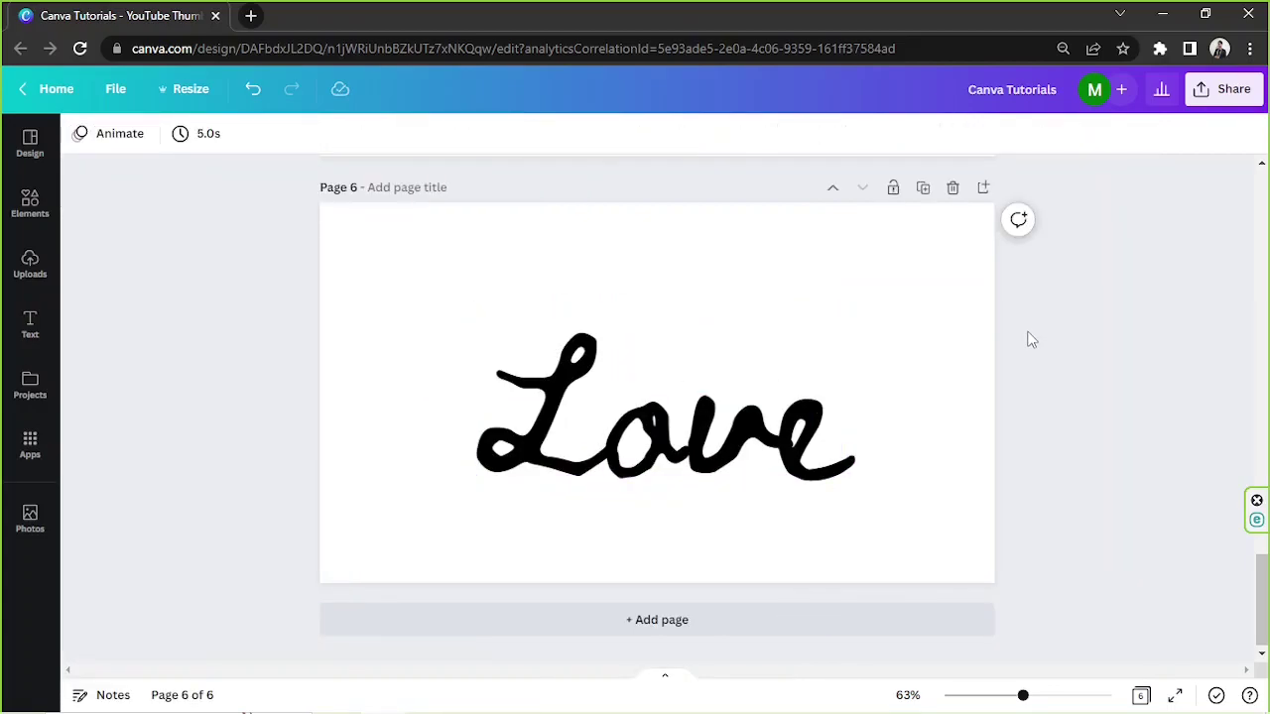
Set the download to SVG format for the current Page 6 only.
click(1243, 100)
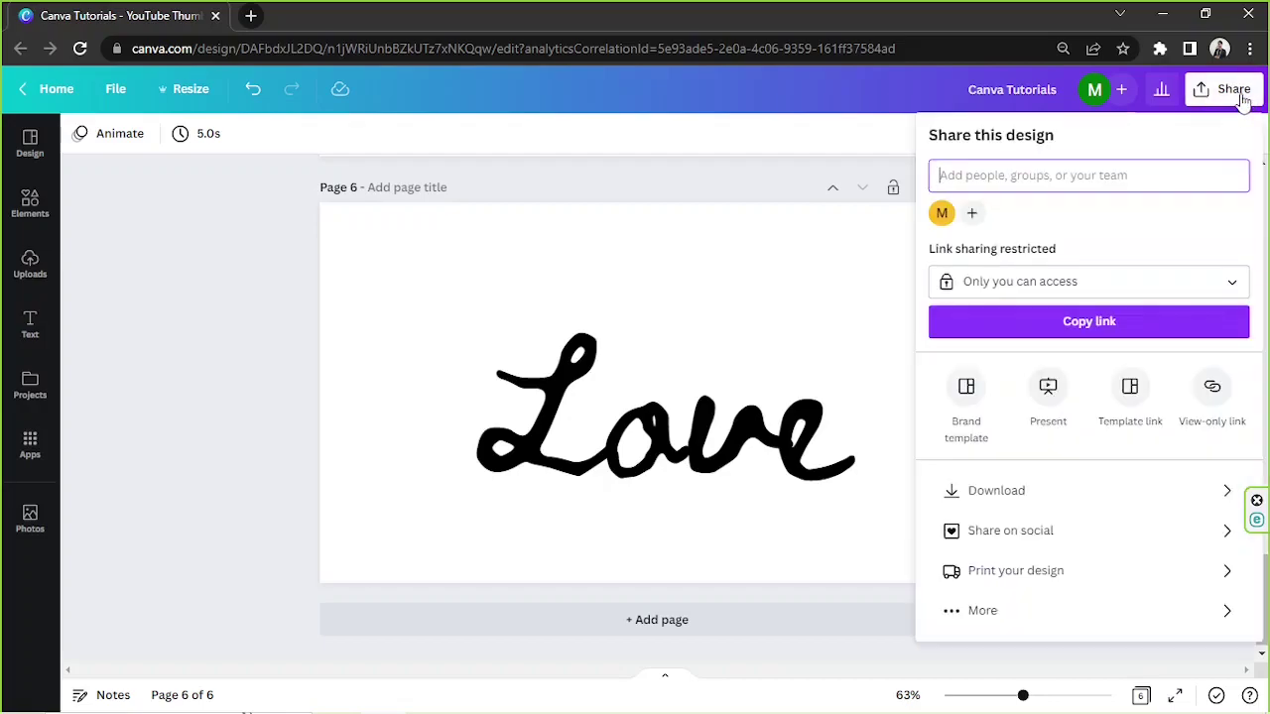
click(1015, 502)
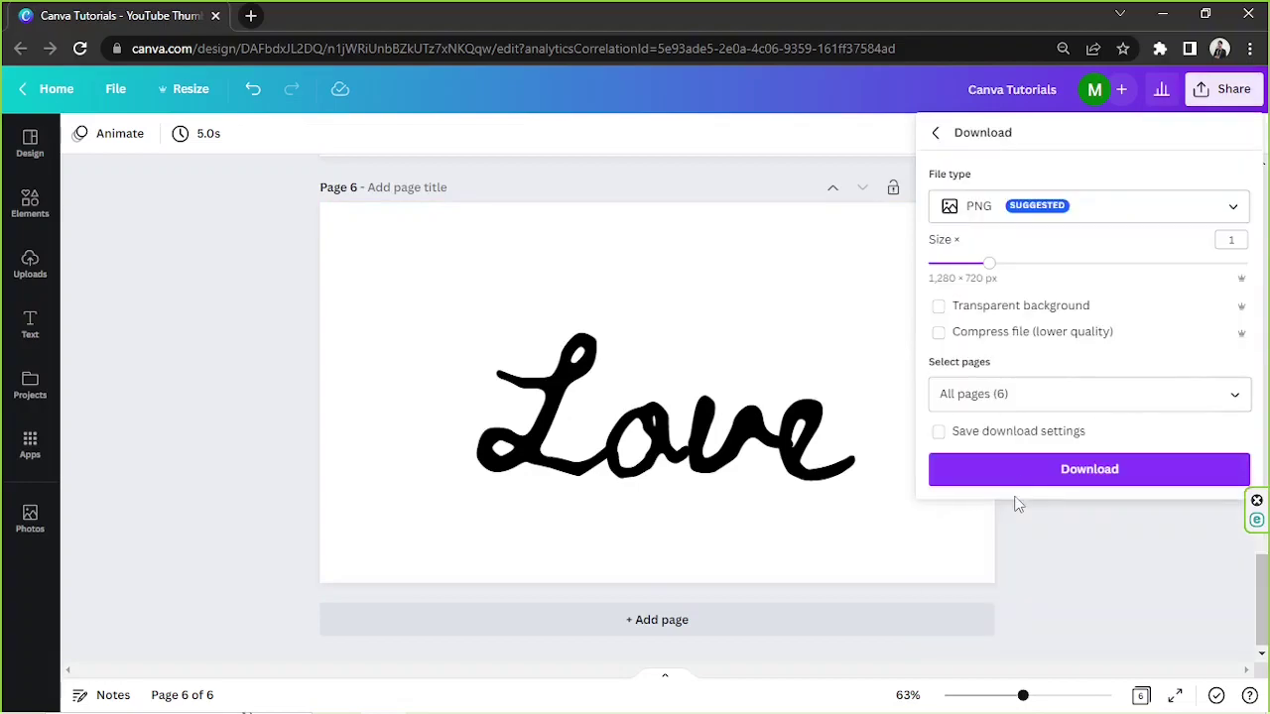
click(1099, 224)
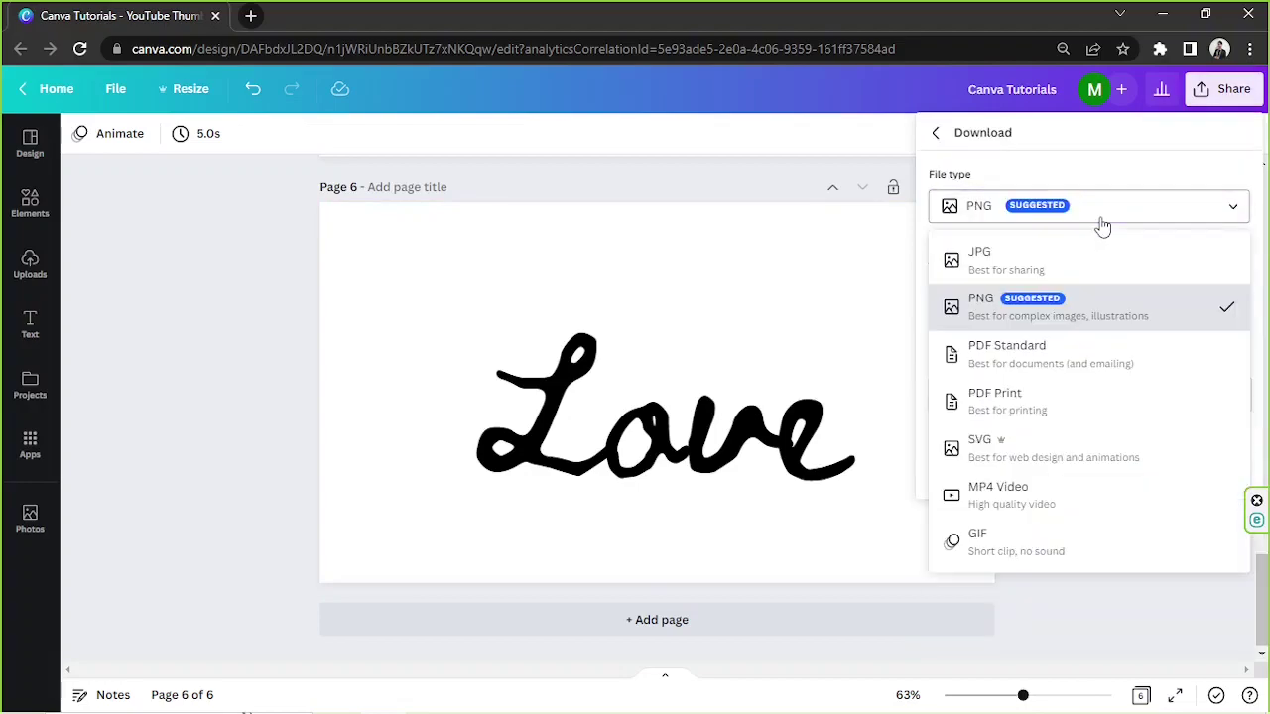
click(1045, 441)
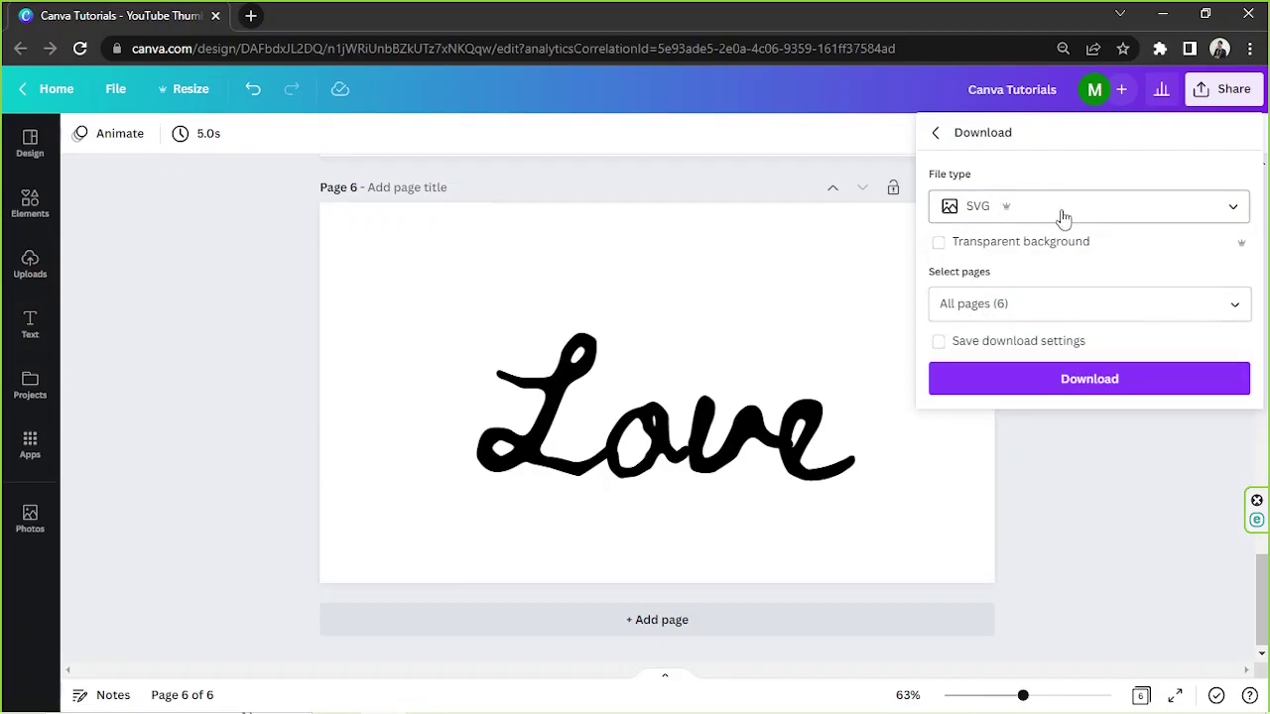
click(1010, 303)
click(1000, 349)
click(998, 393)
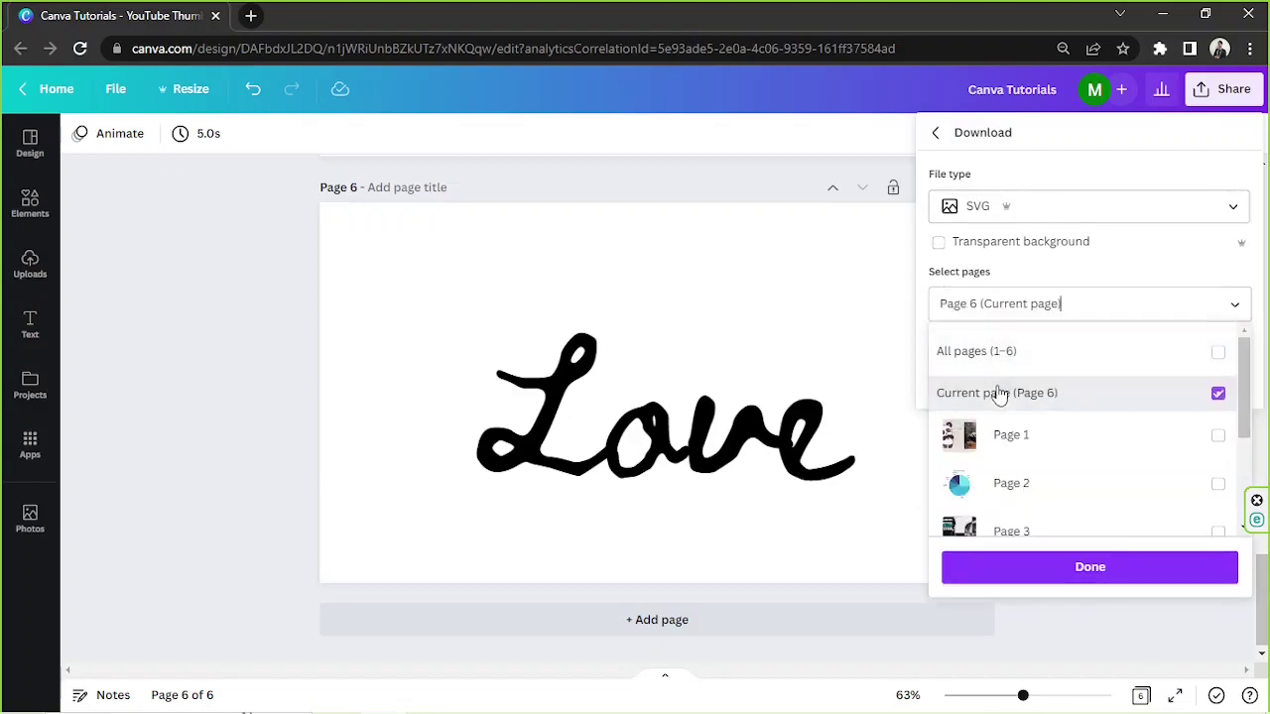
click(1002, 570)
Download the SVG and save it to the Desktop as LOVE.svg.
click(1084, 395)
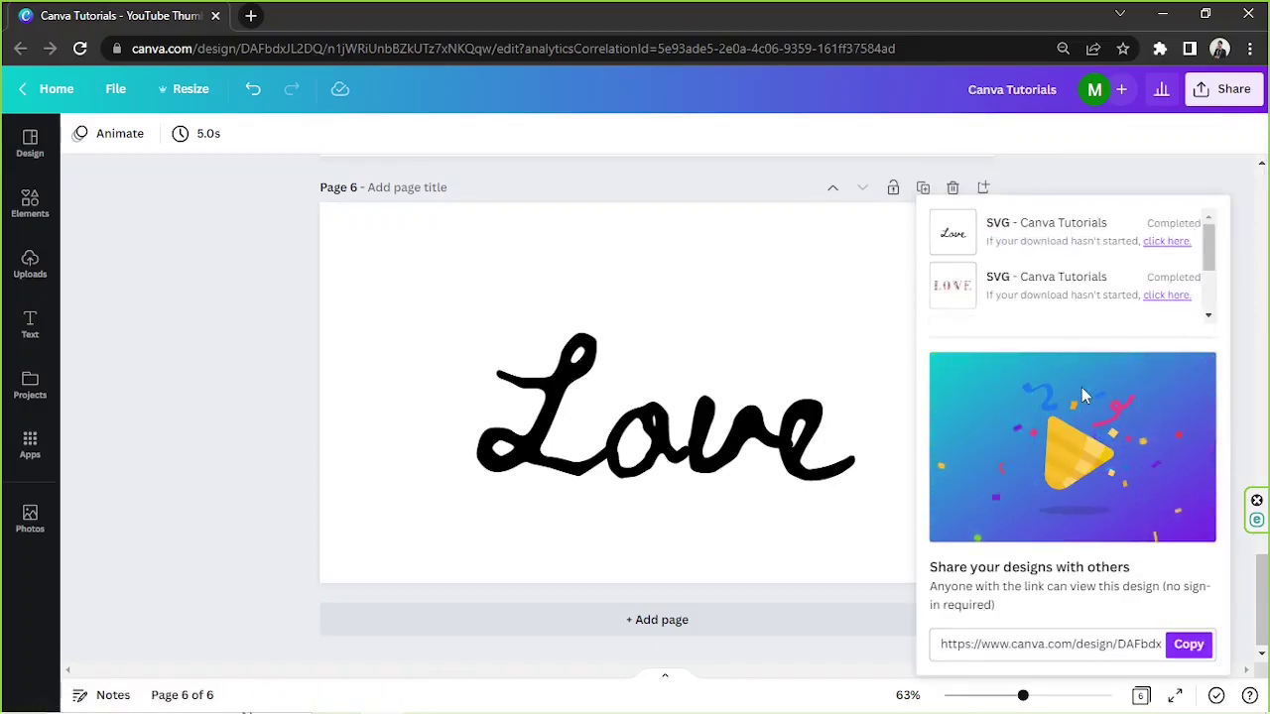
text(LOVE)
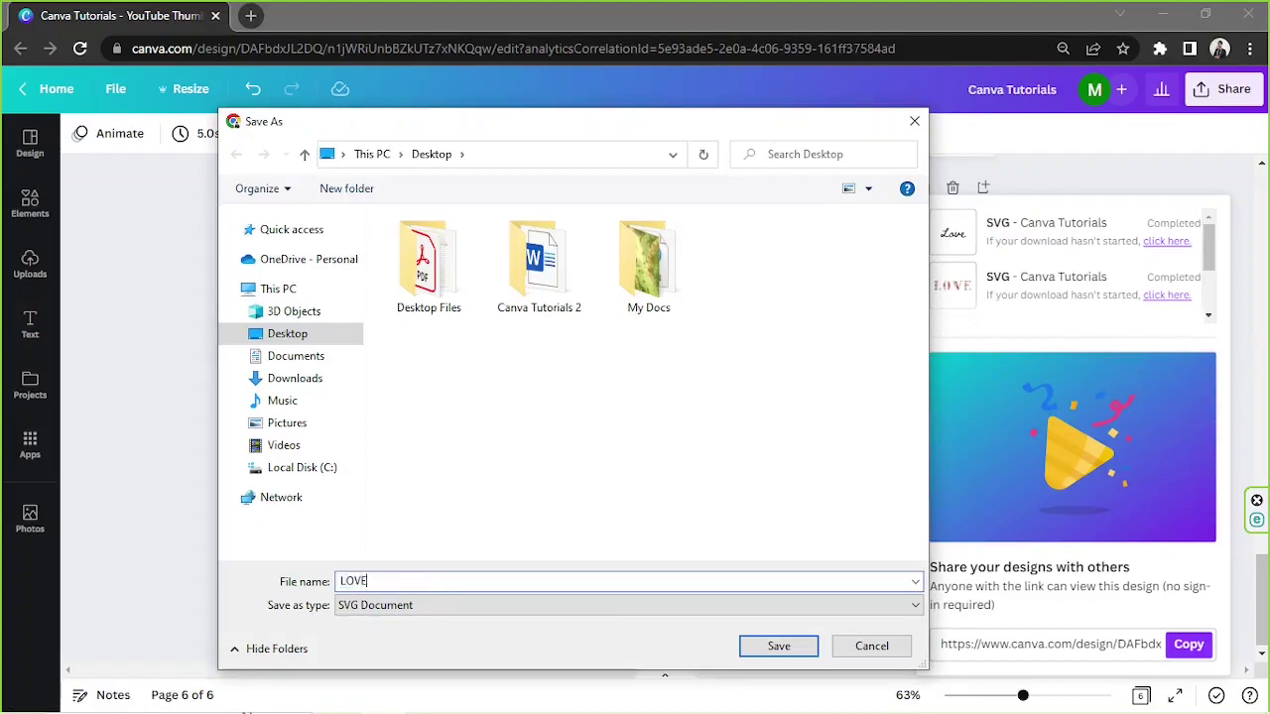
key(Return)
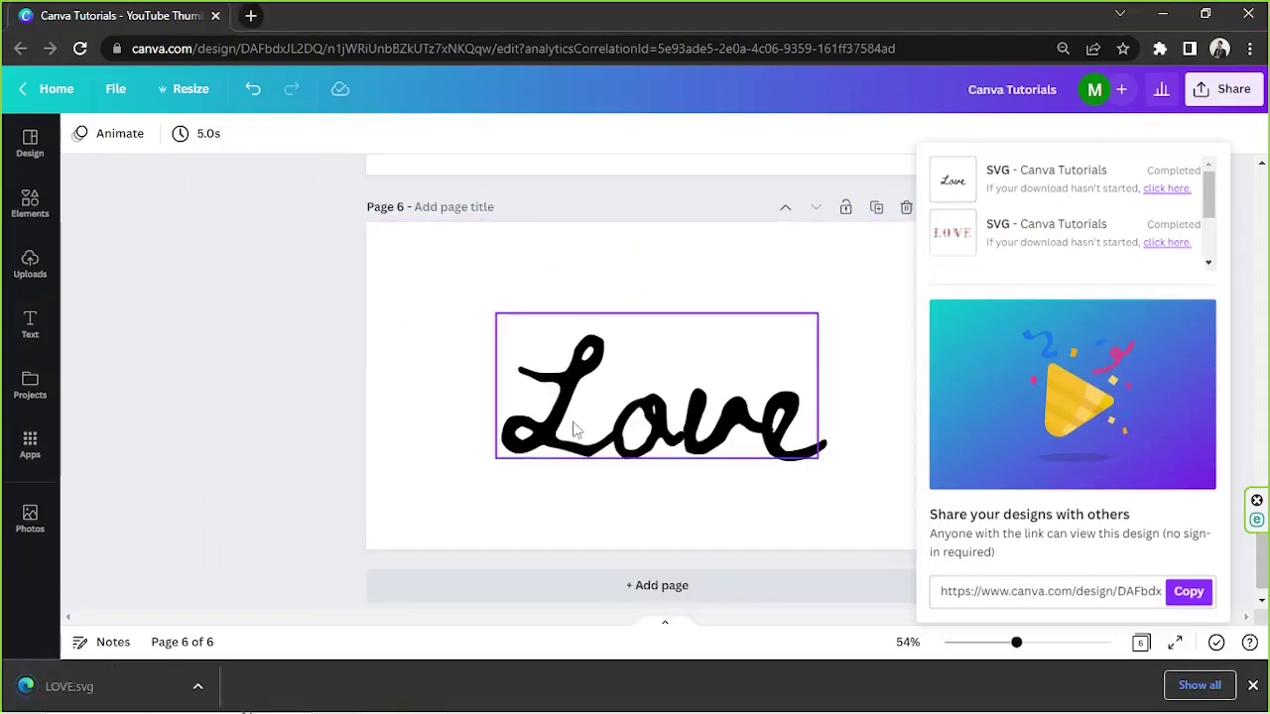
Launch PowerPoint from Windows search and create a blank presentation.
click(95, 697)
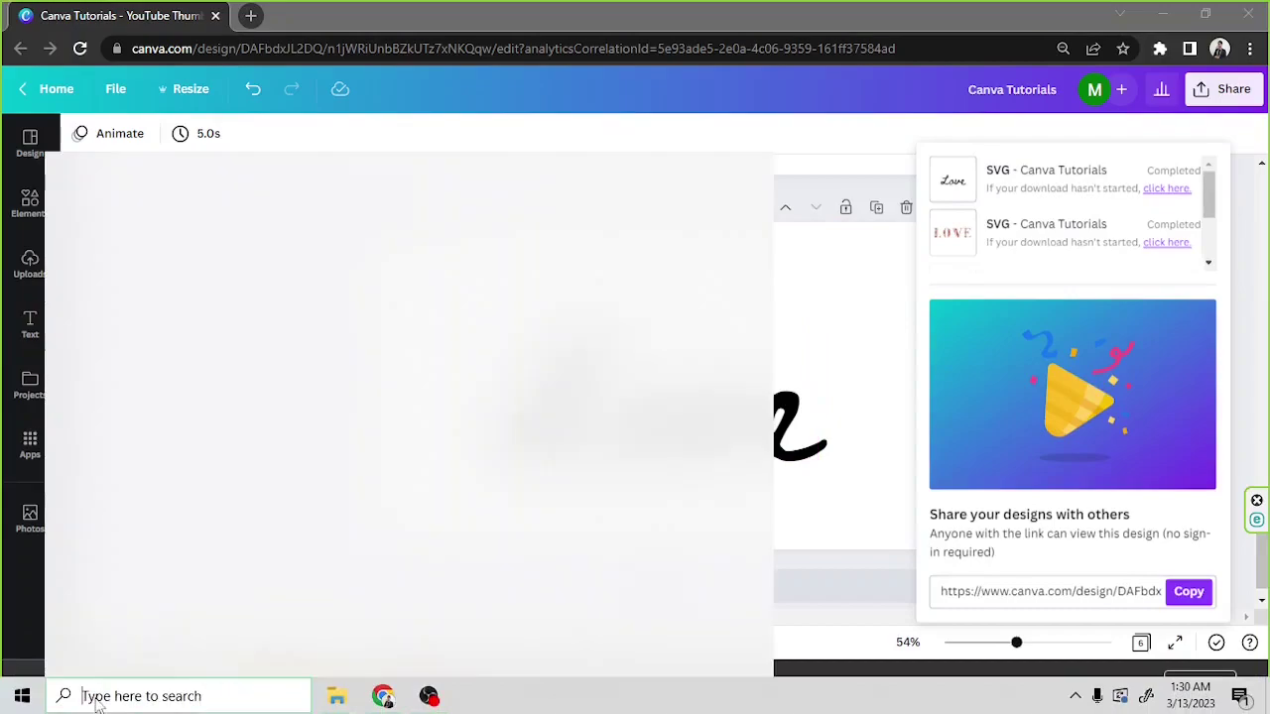
text(power)
key(Return)
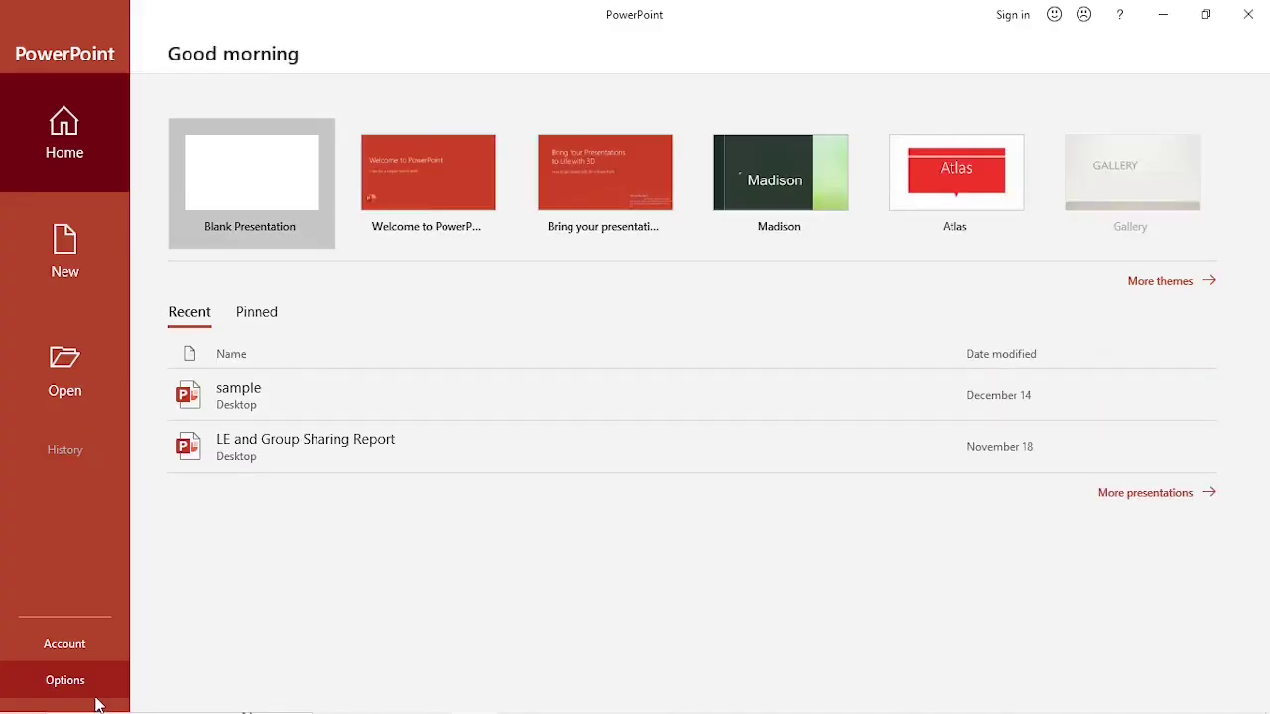
click(264, 189)
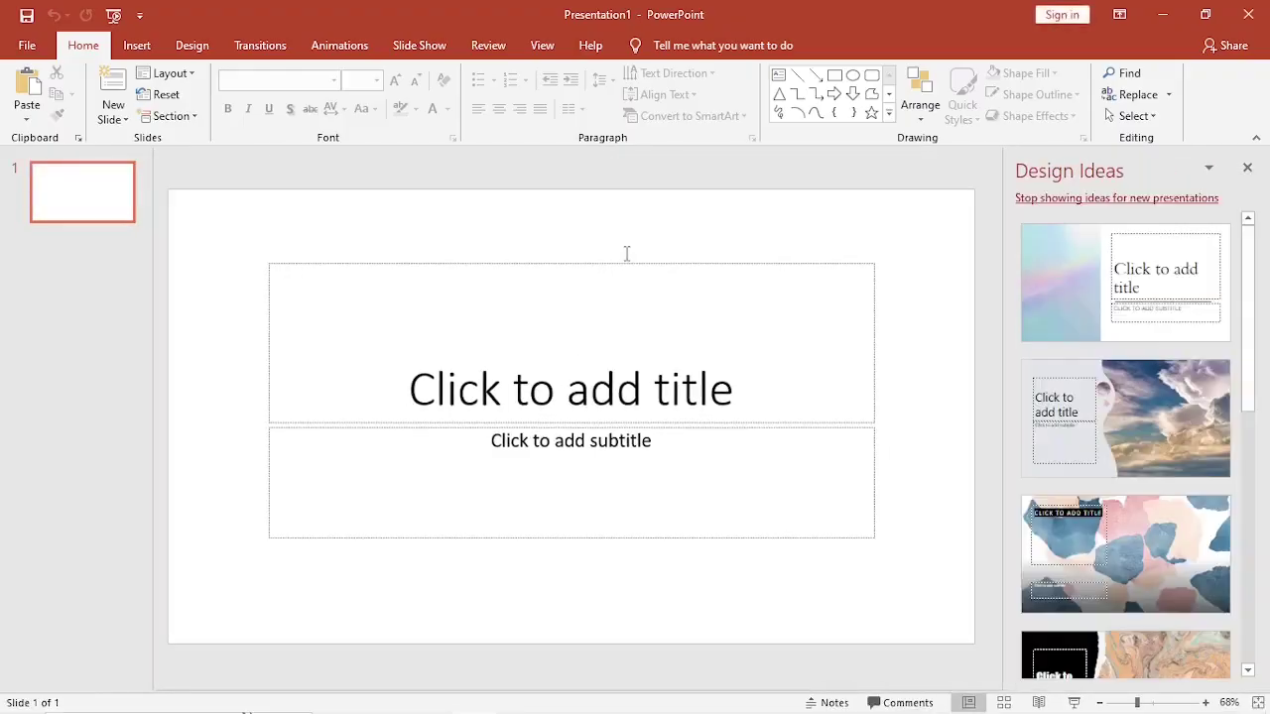
Delete the title and subtitle placeholders and close the Design Ideas pane.
click(626, 269)
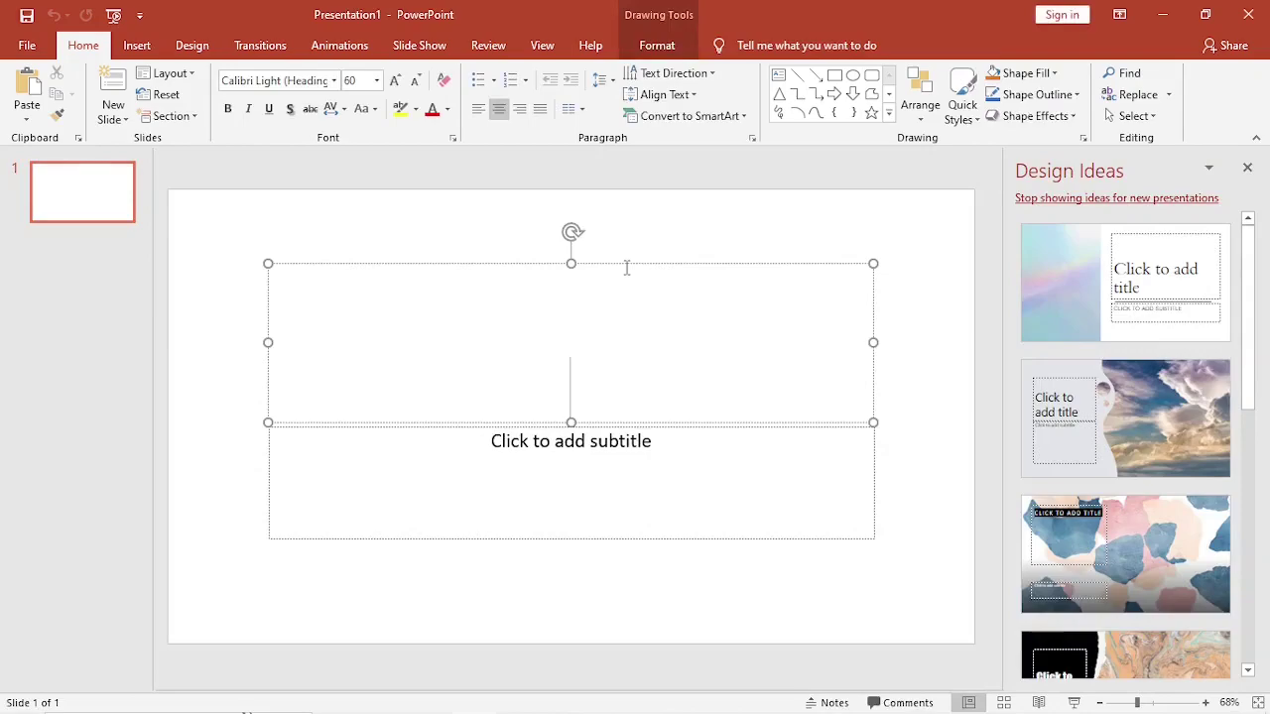
click(715, 266)
key(Delete)
click(694, 426)
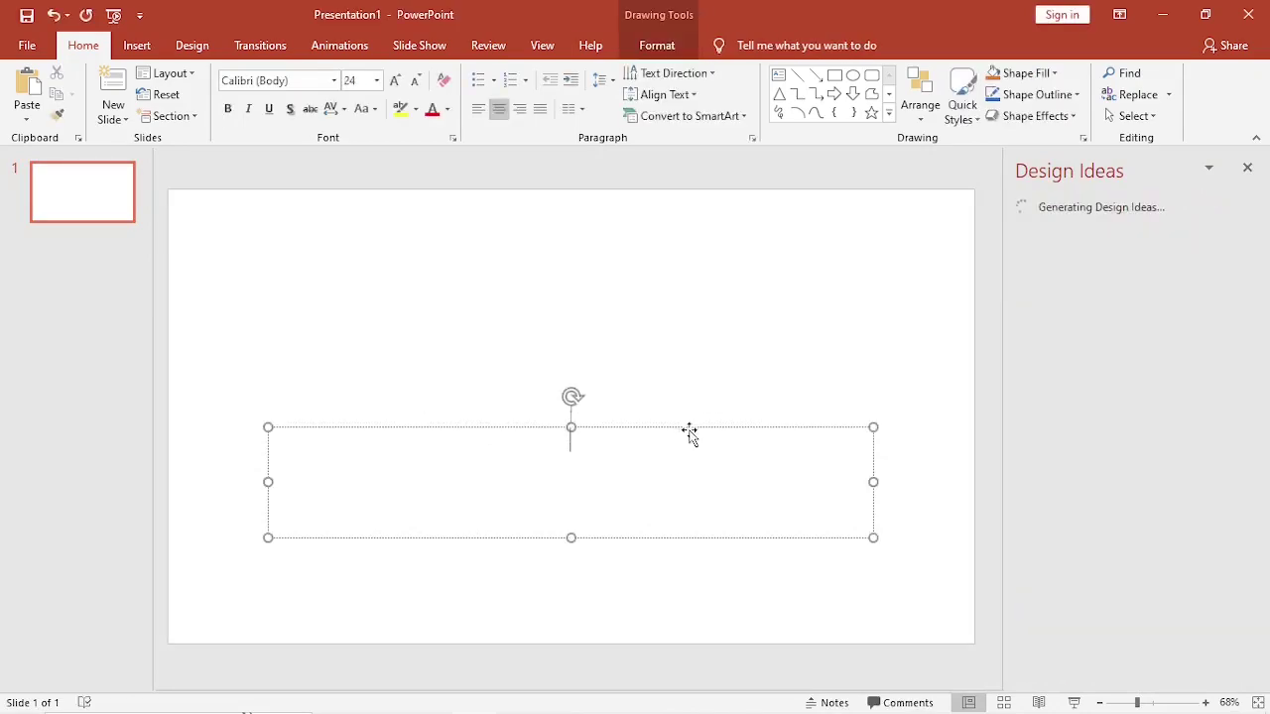
key(Delete)
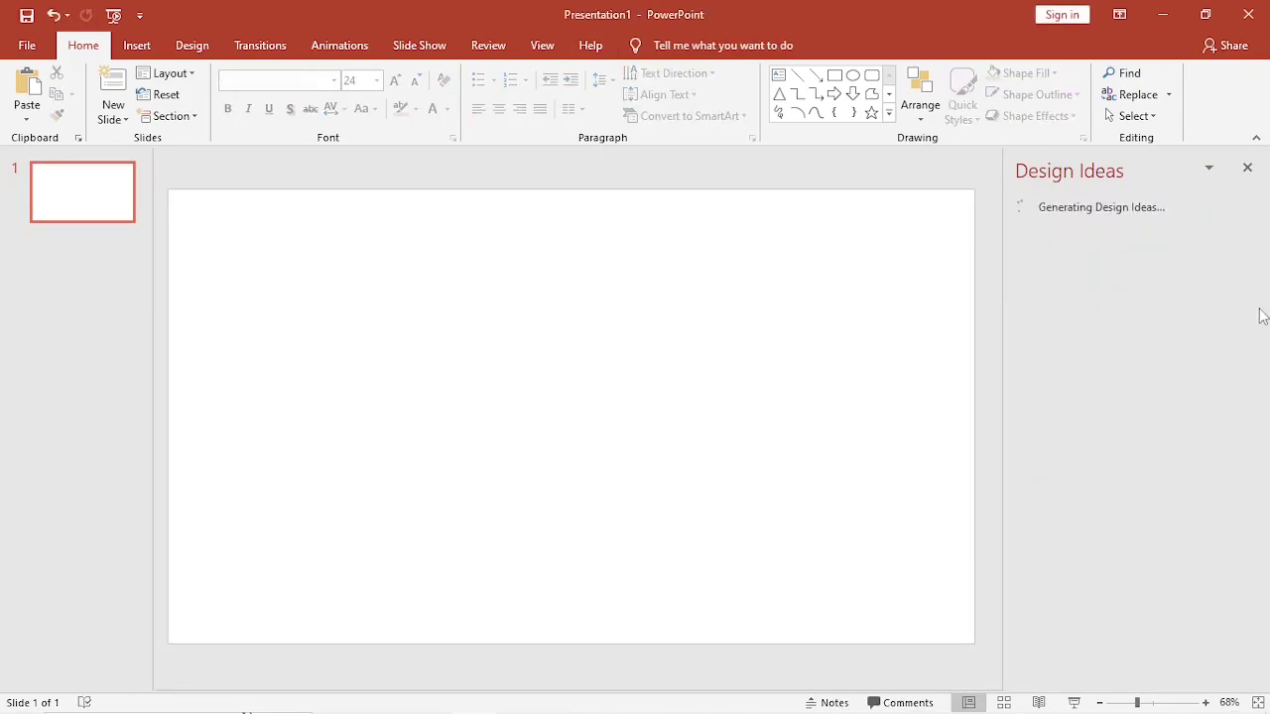
click(1247, 167)
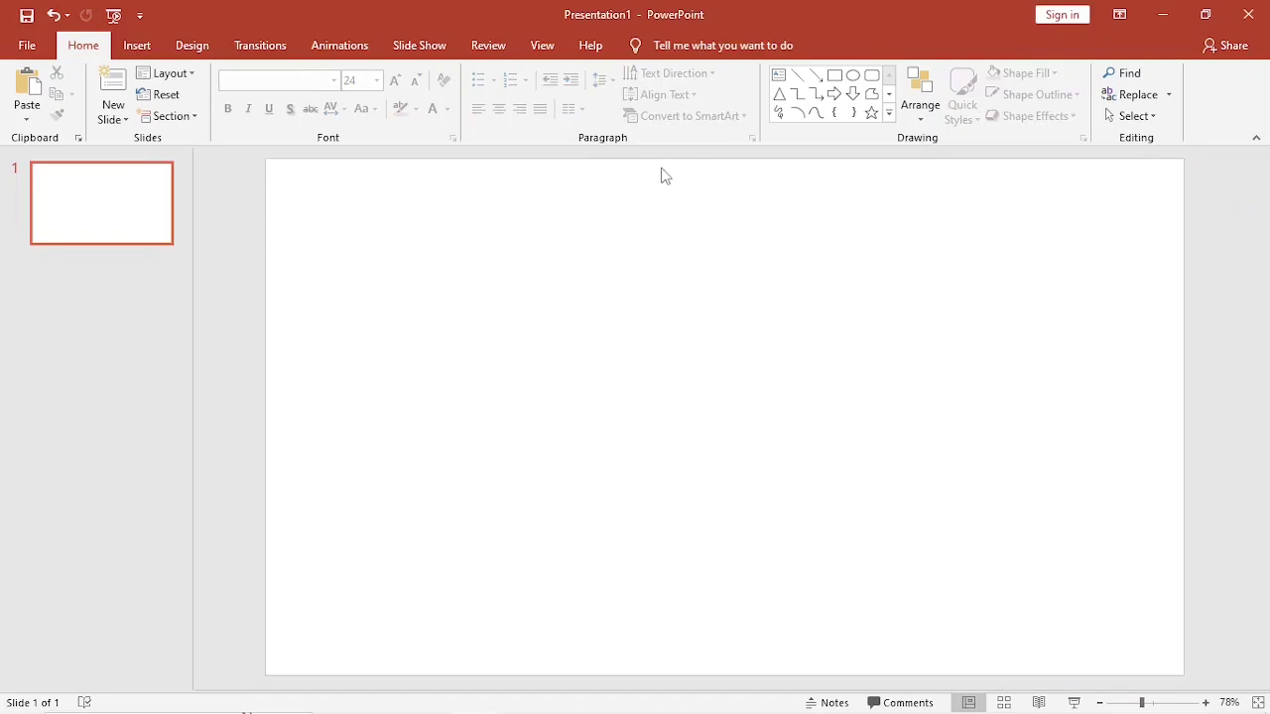
Insert LOVE.svg from the Desktop and convert it to an Office drawing object.
click(140, 49)
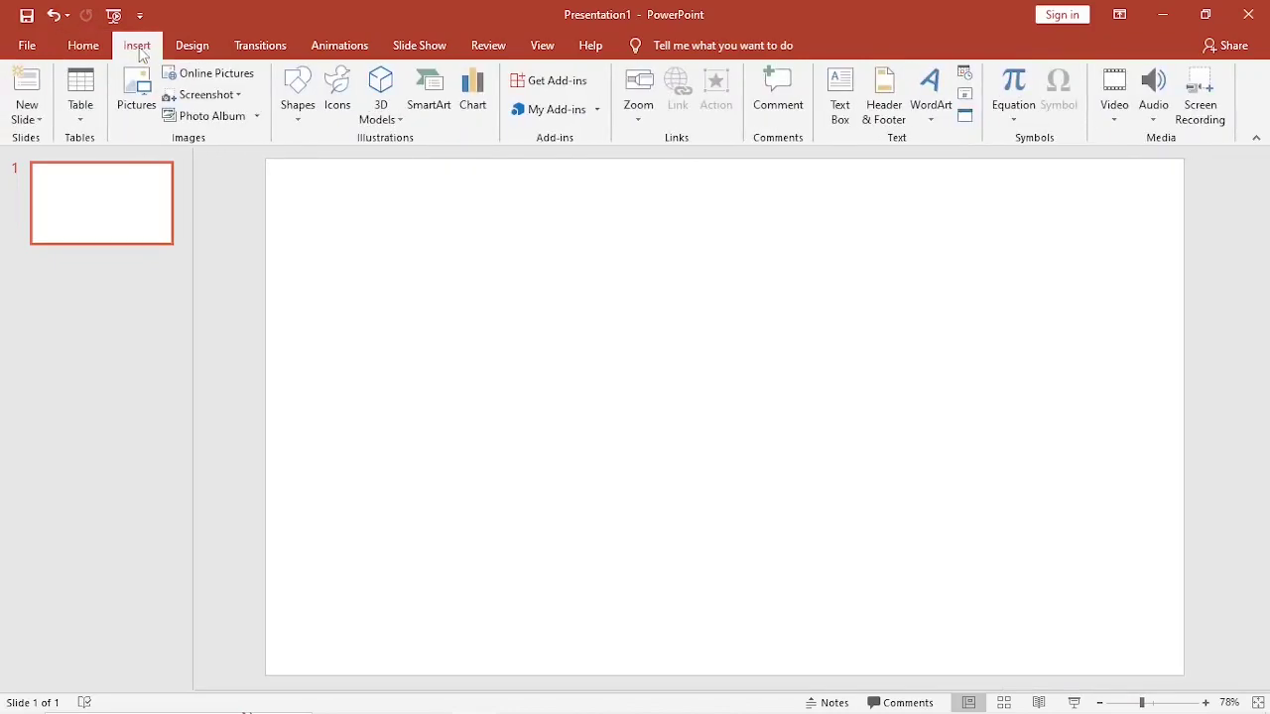
click(140, 114)
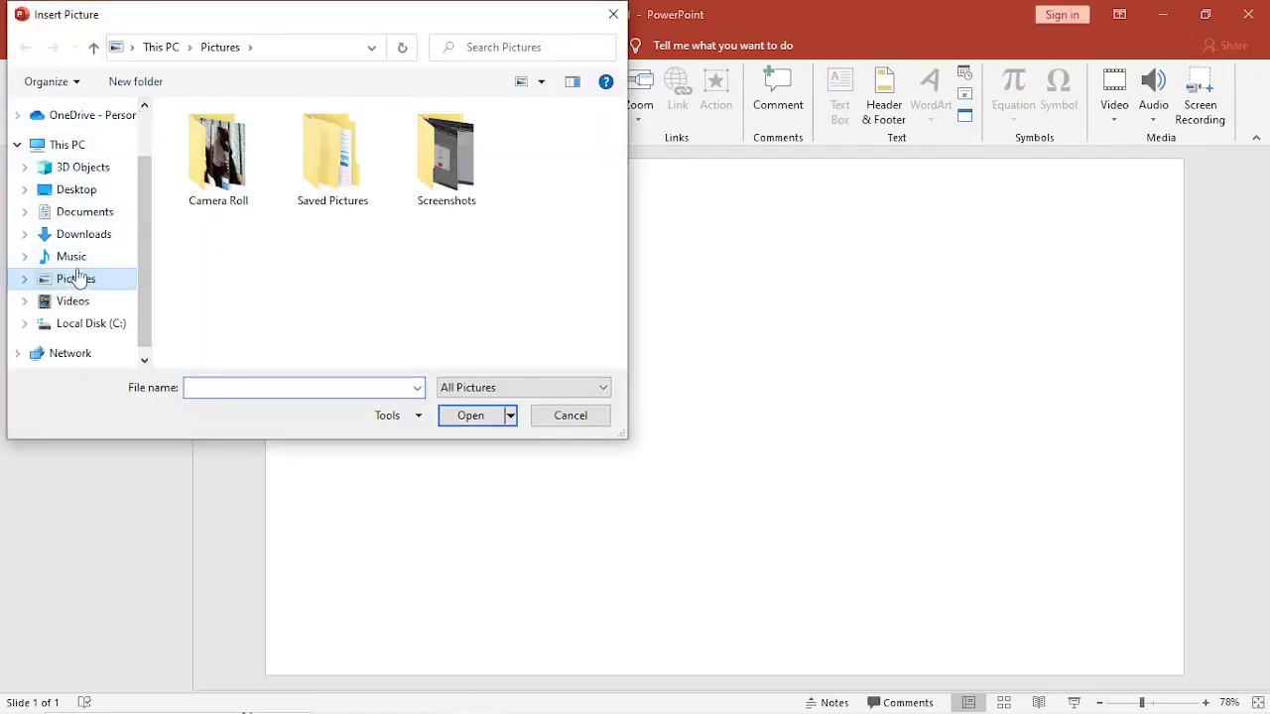
click(85, 190)
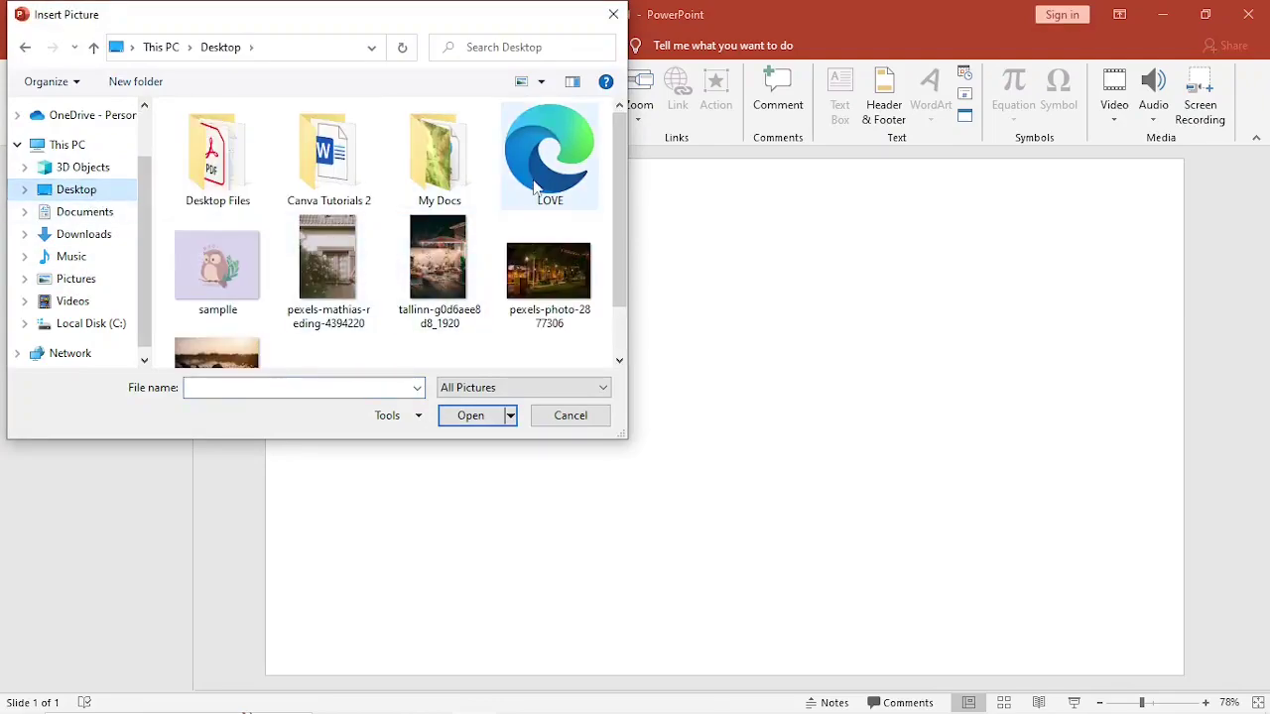
key(Escape)
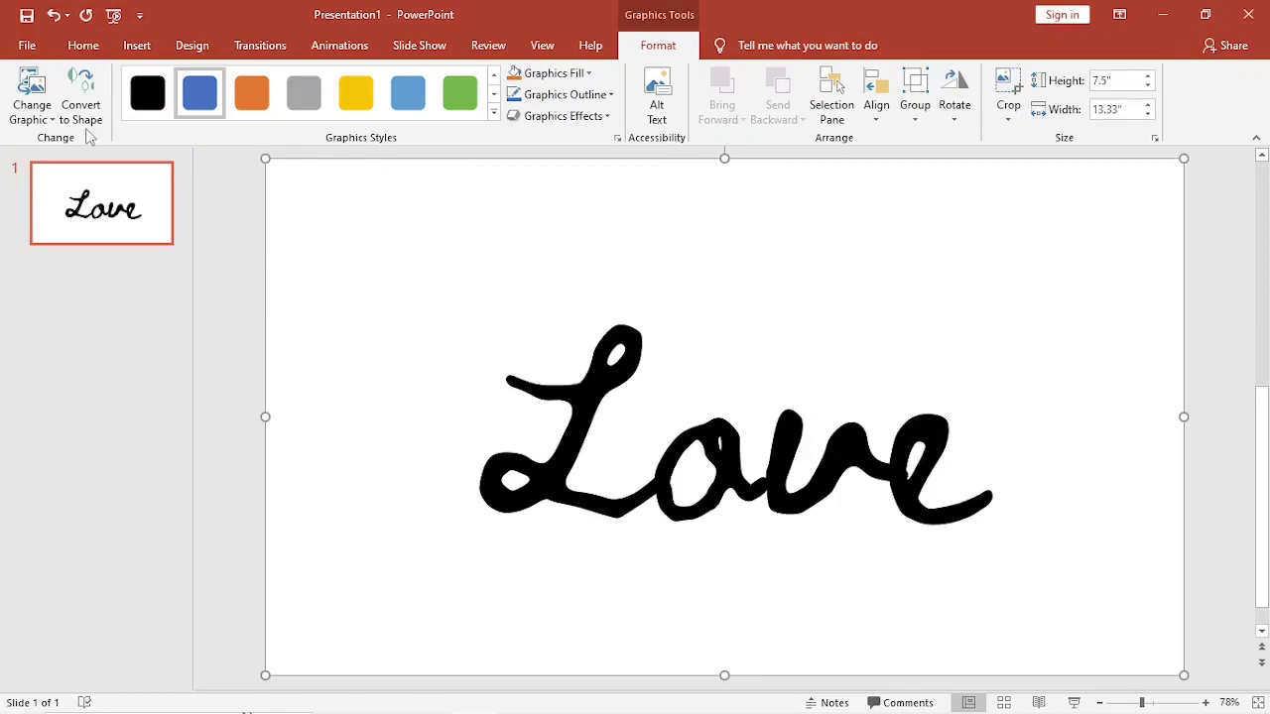
click(79, 99)
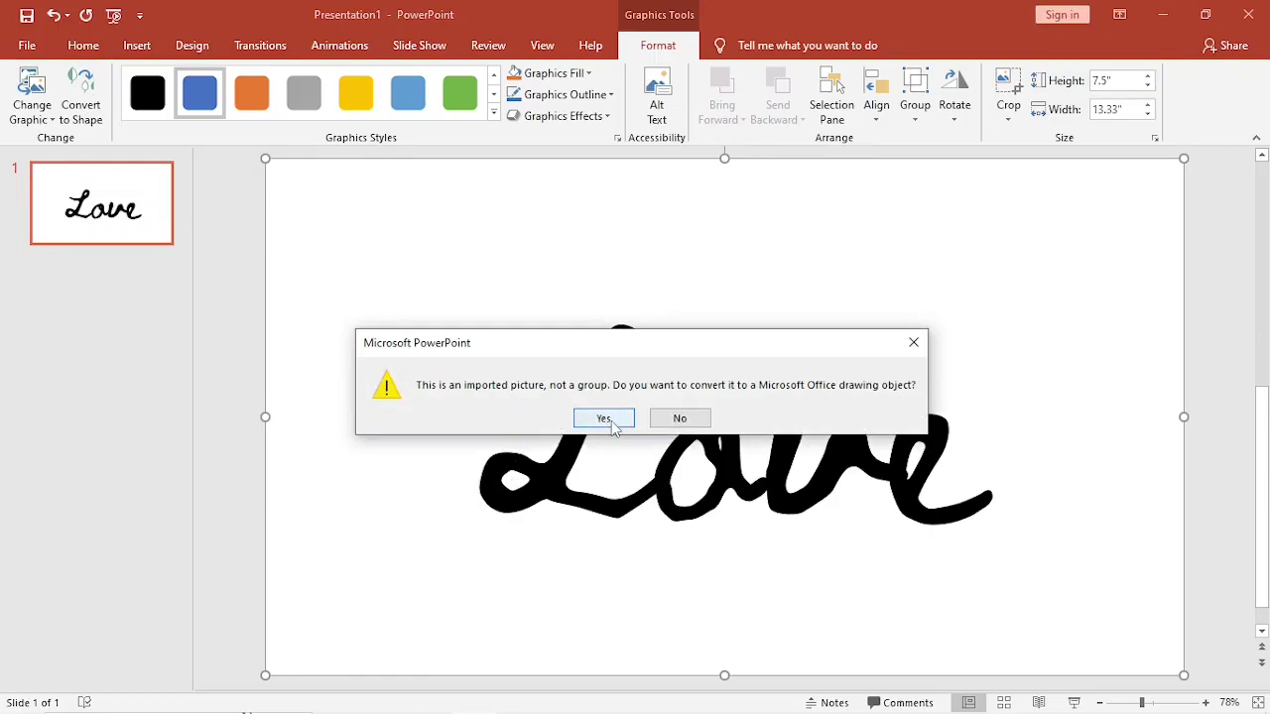
click(606, 419)
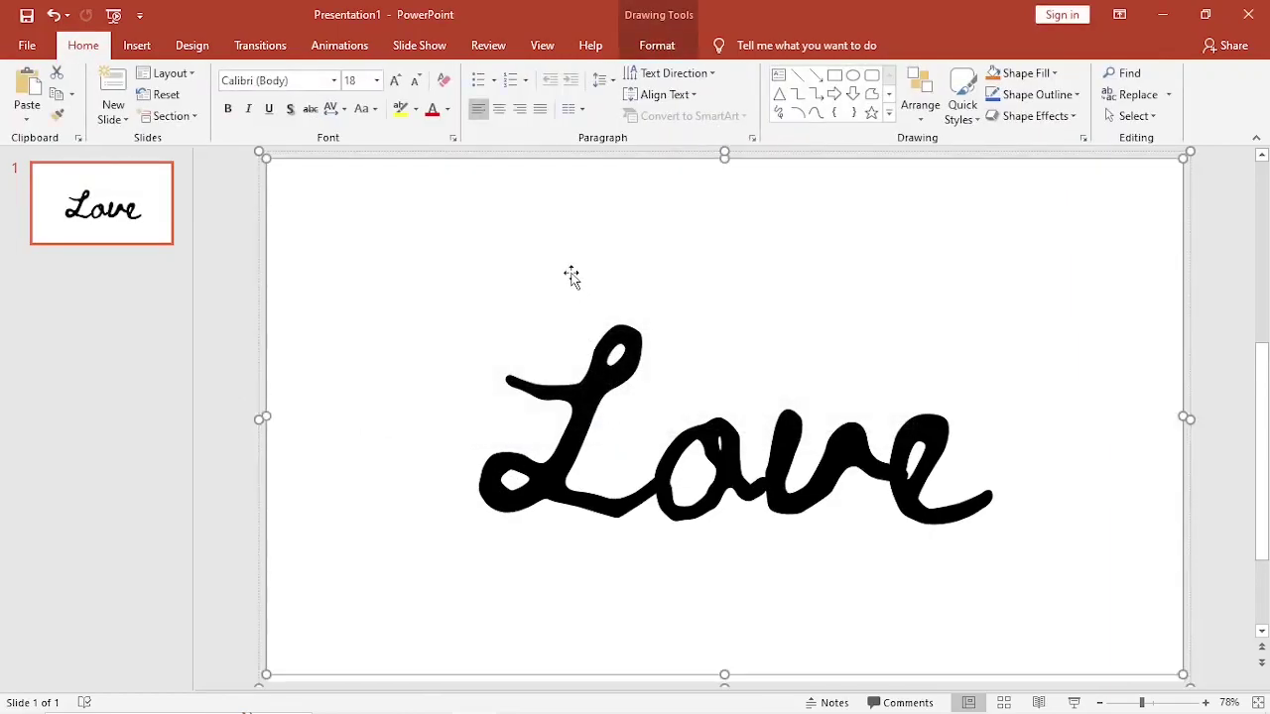
drag(571, 277, 555, 357)
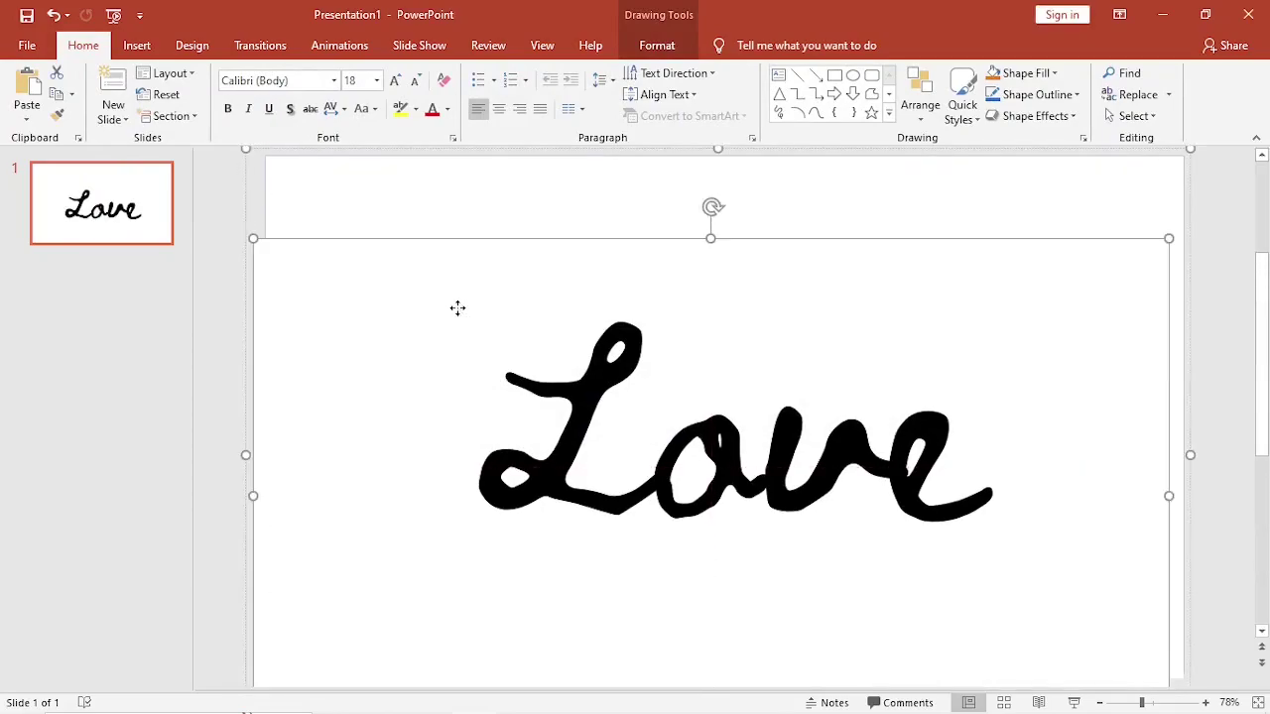
mouse_move(453, 307)
mouse_down()
mouse_move(420, 304)
mouse_move(368, 346)
mouse_move(456, 292)
mouse_up()
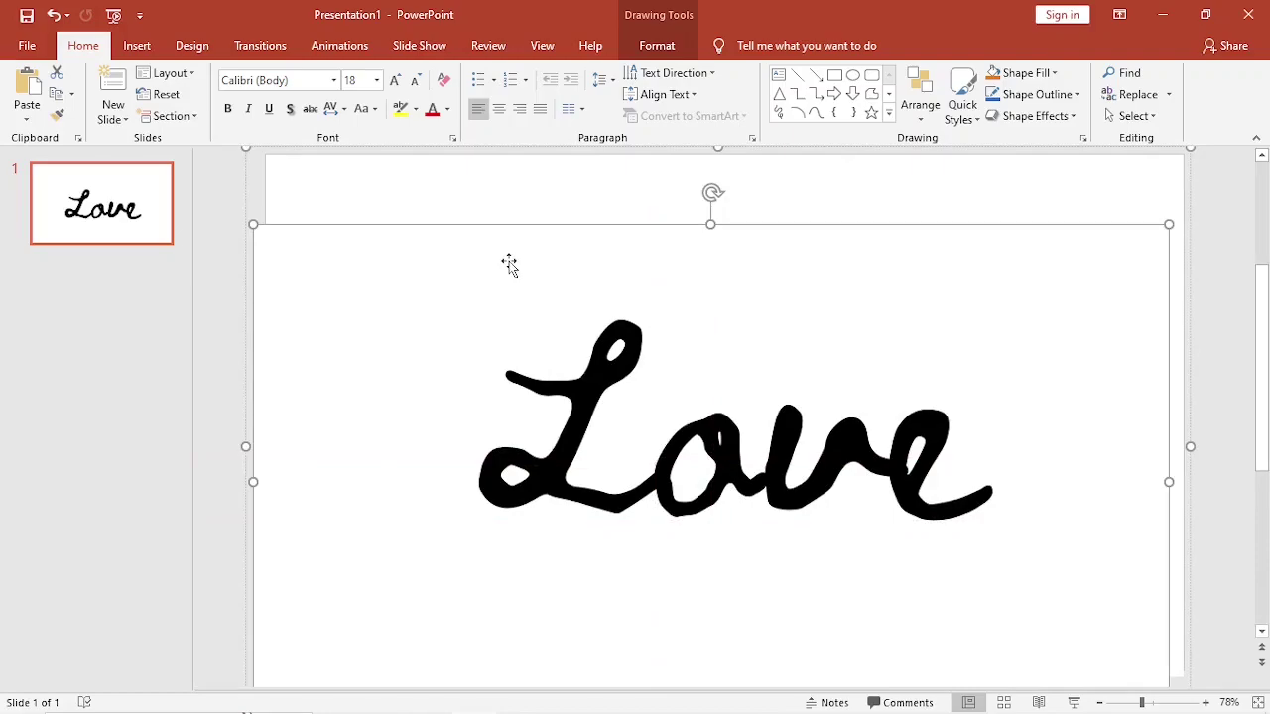
mouse_move(513, 257)
mouse_down()
mouse_move(545, 247)
mouse_move(403, 321)
mouse_move(499, 258)
mouse_move(473, 275)
mouse_up()
key(Escape)
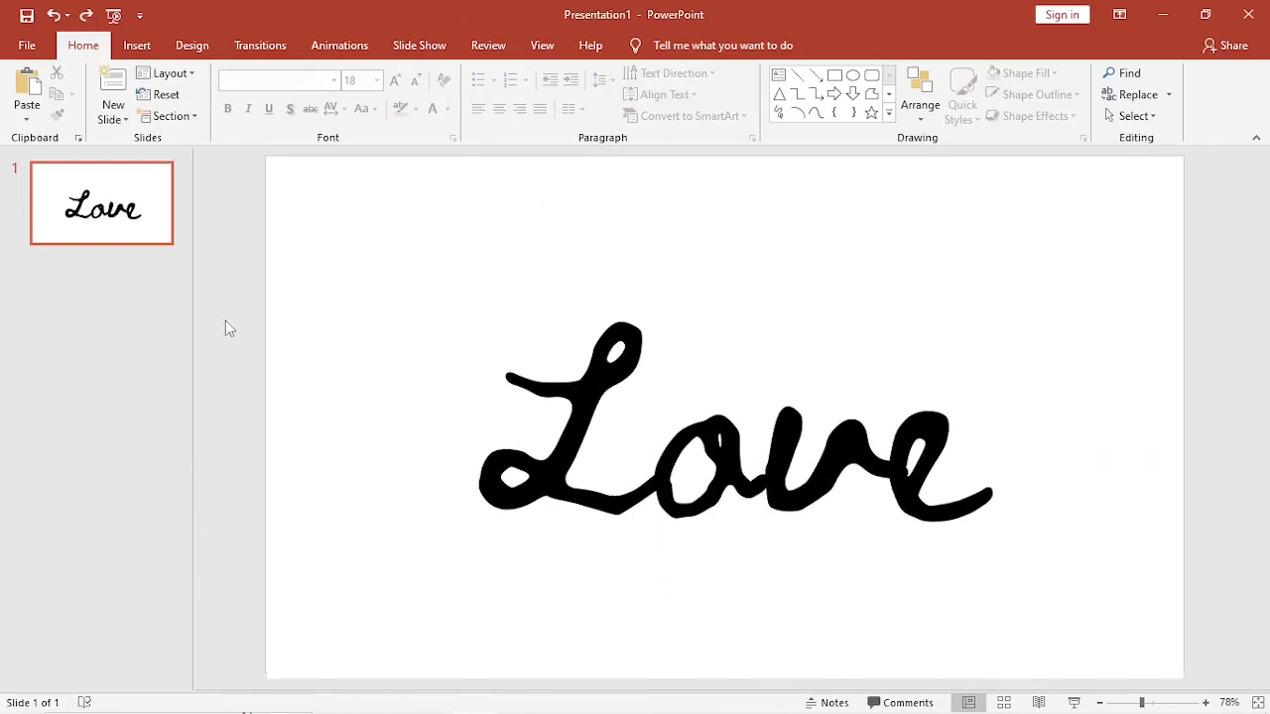
Select just the L stroke and give it a CONCEPT 2 flower picture fill from file.
click(558, 468)
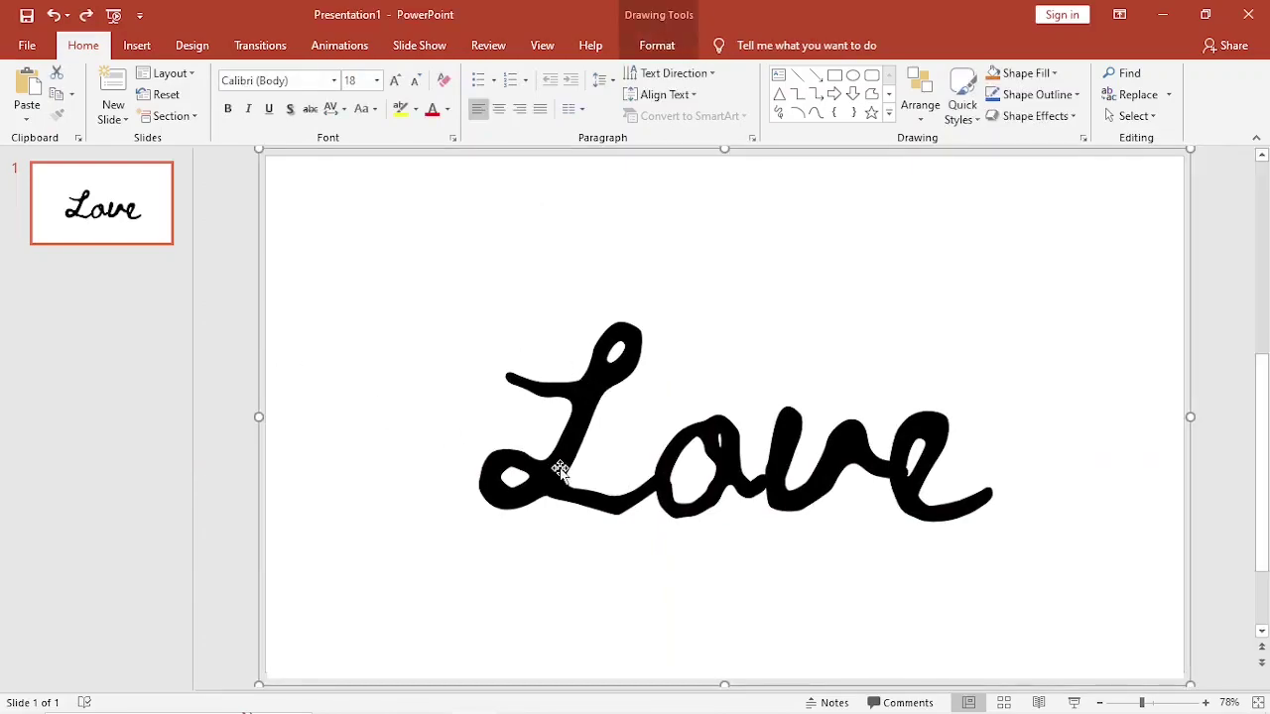
click(590, 417)
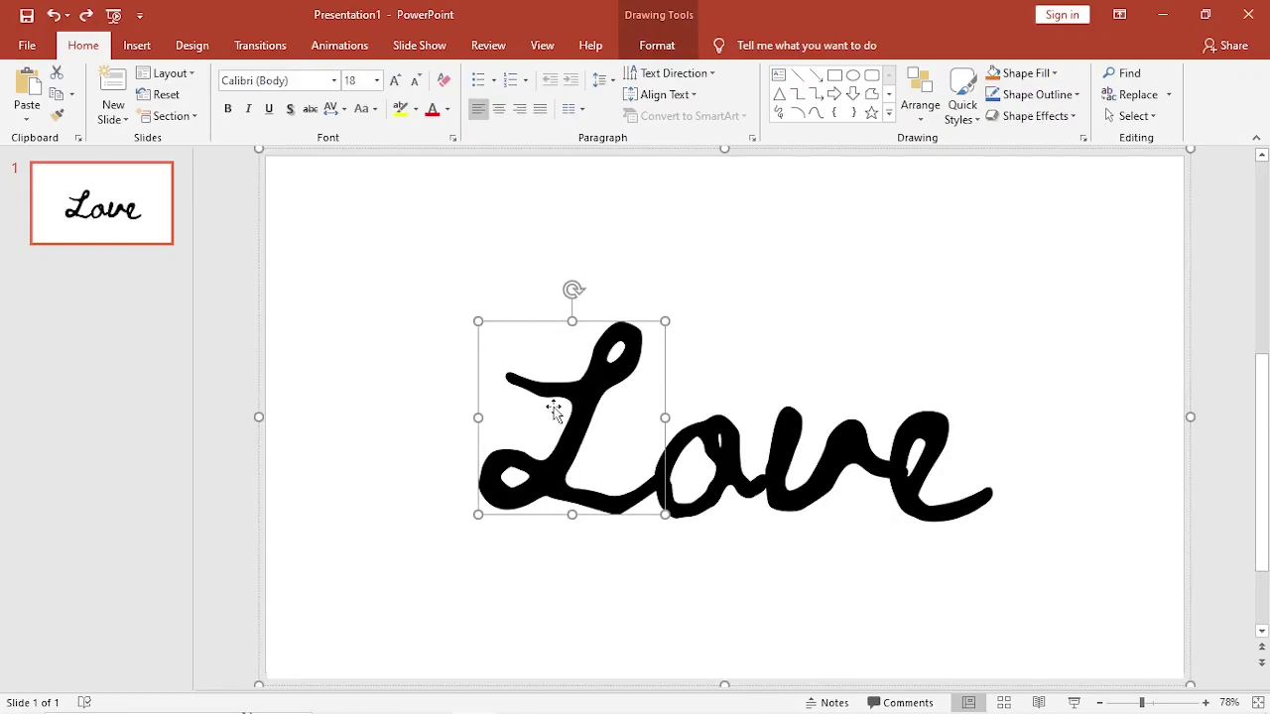
click(1057, 80)
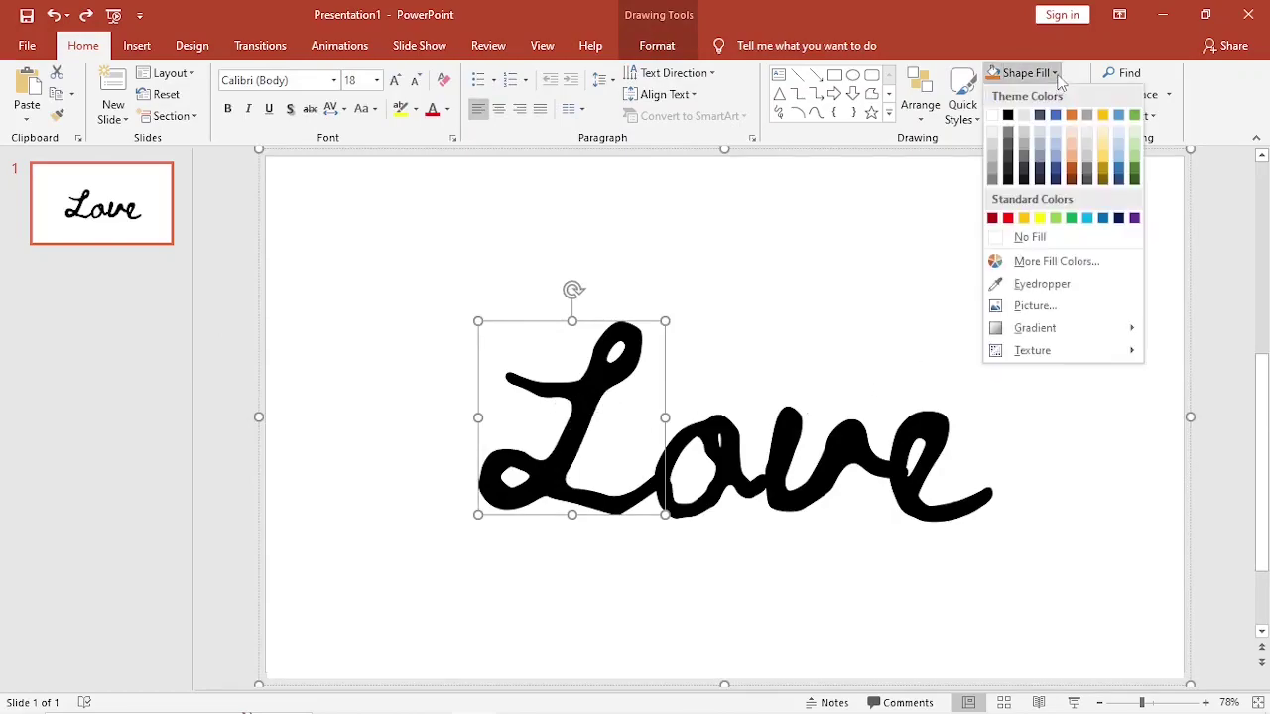
click(1042, 305)
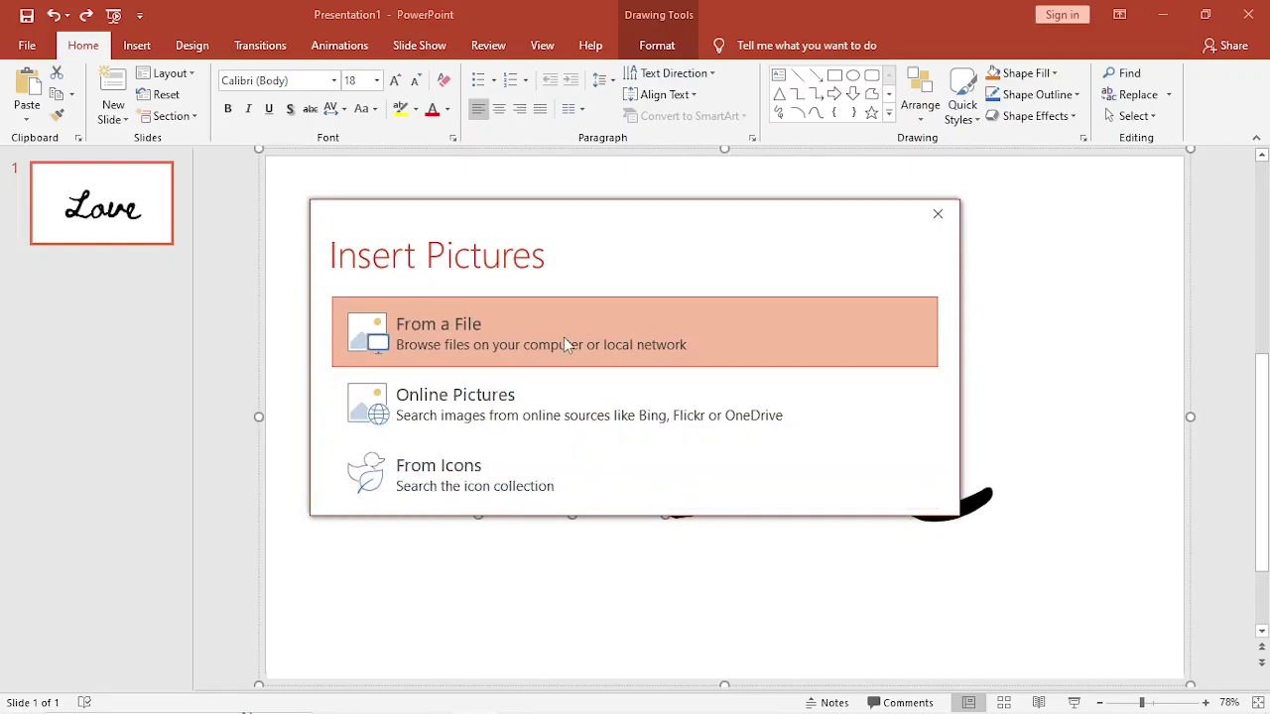
click(532, 337)
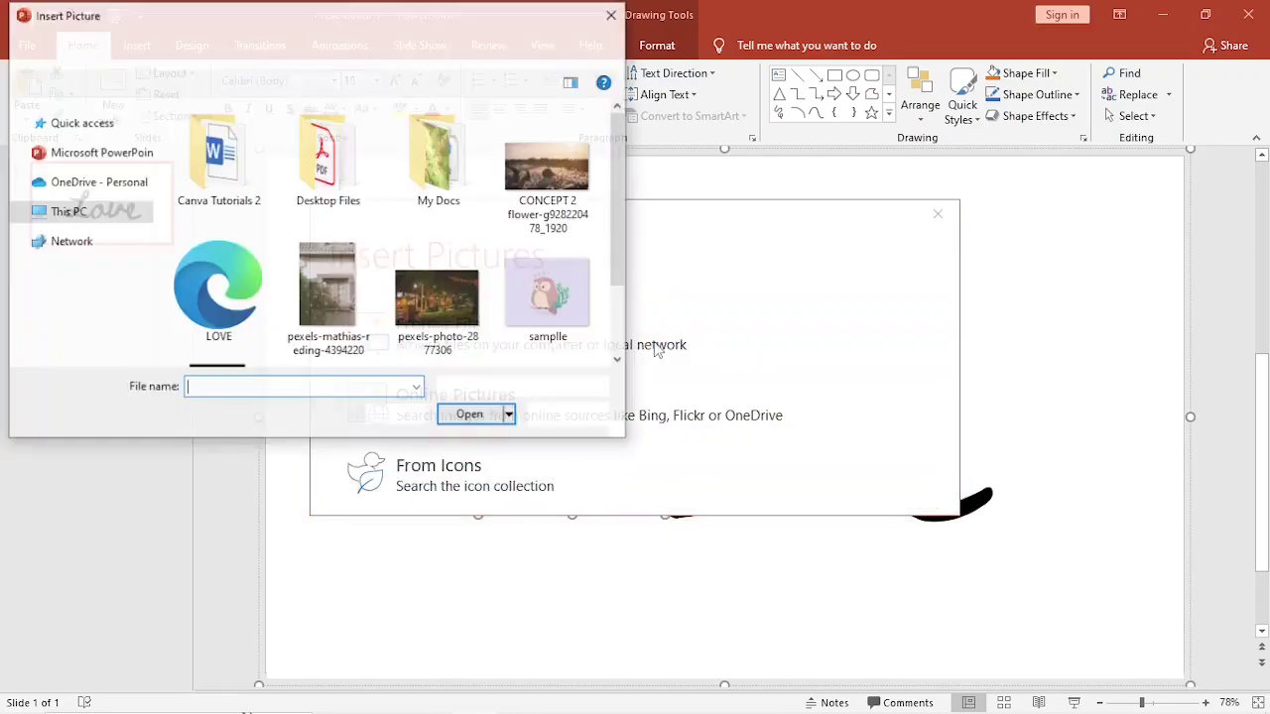
double_click(549, 167)
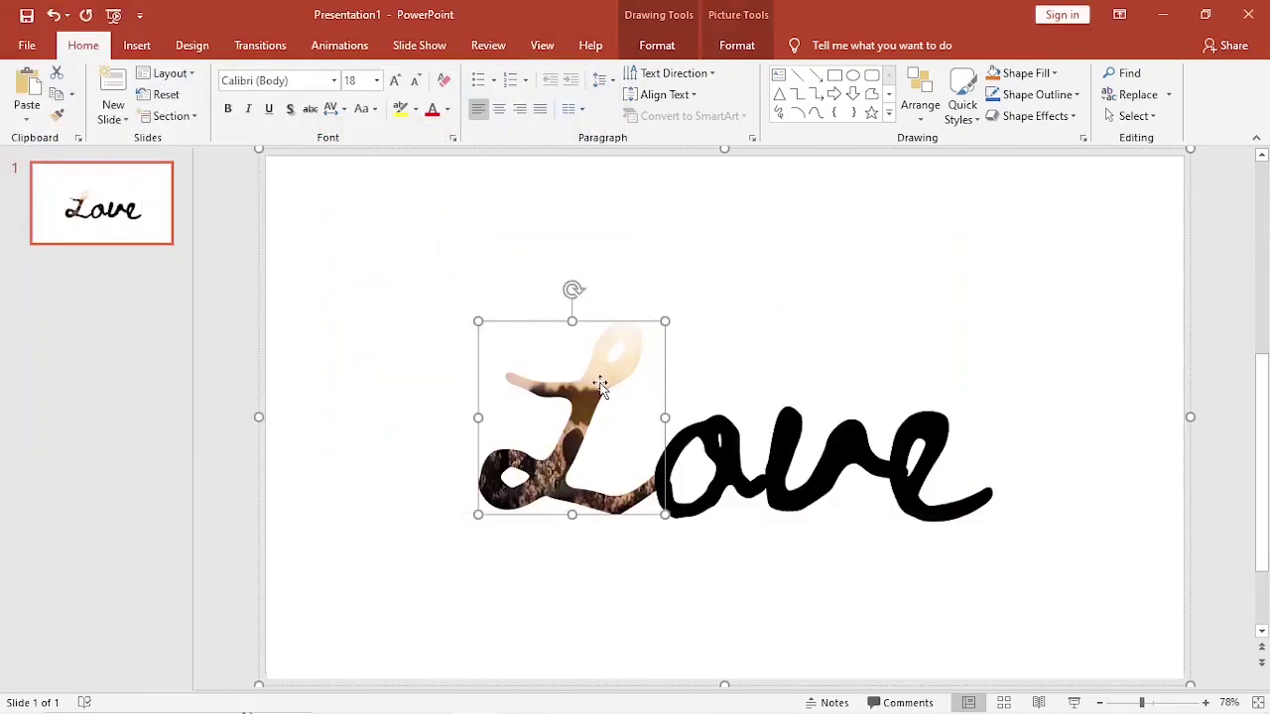
click(761, 347)
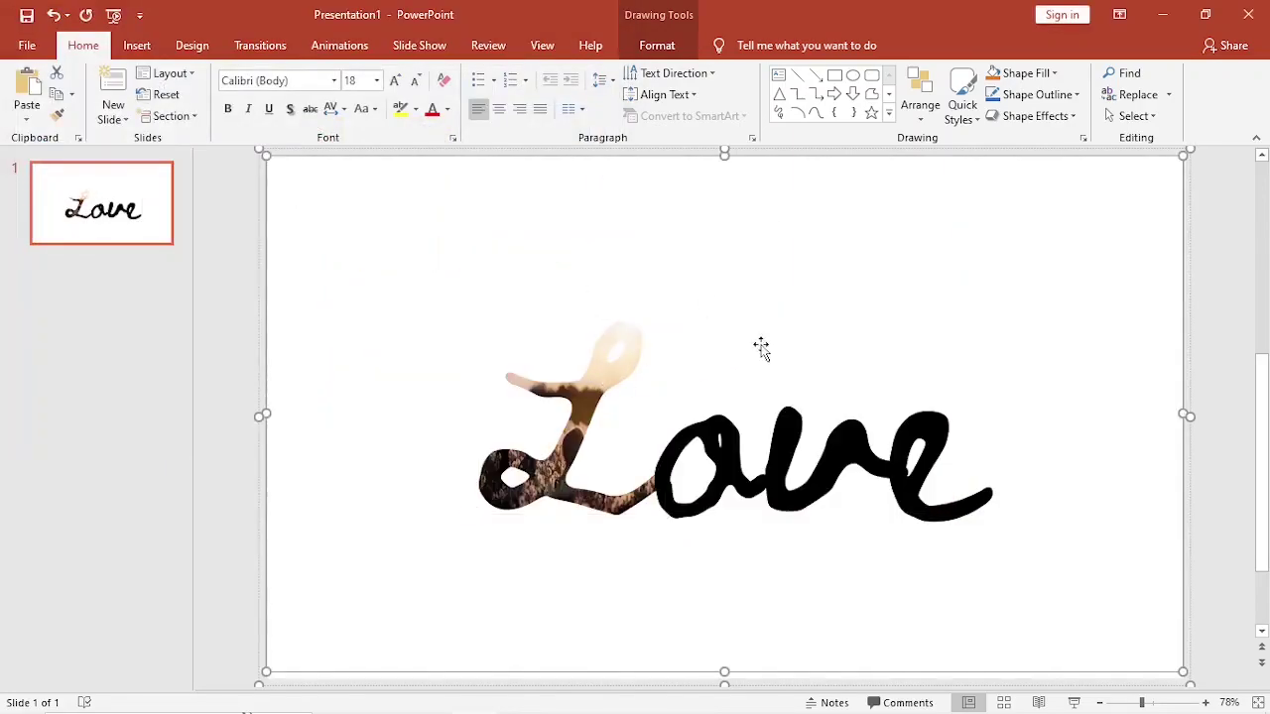
Fill the o letter with the CONCEPT 2 flower photo.
click(711, 448)
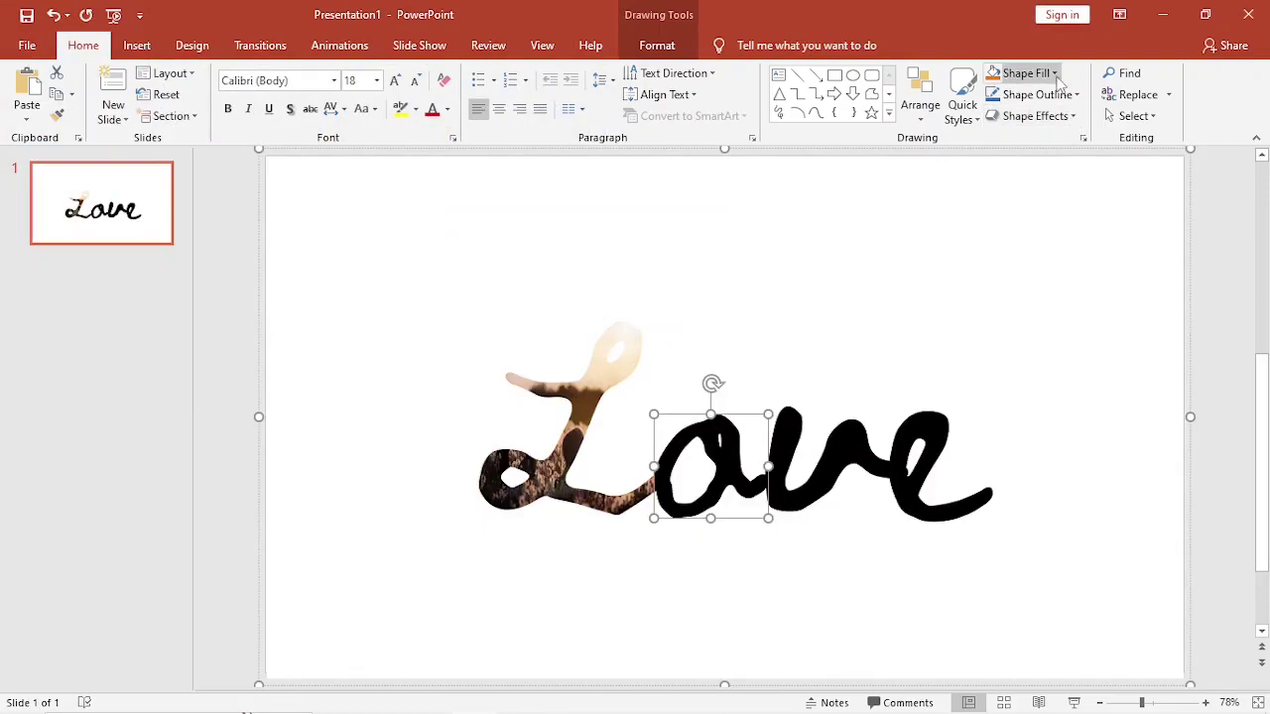
click(1022, 73)
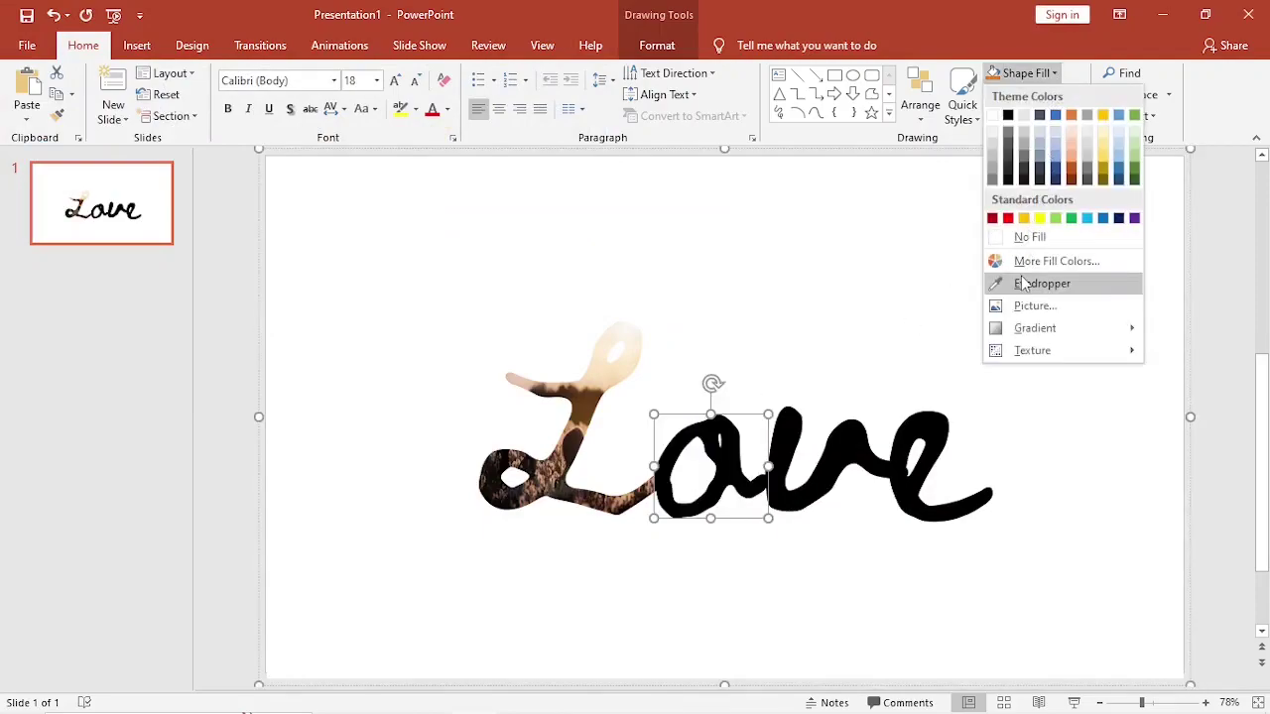
click(1032, 305)
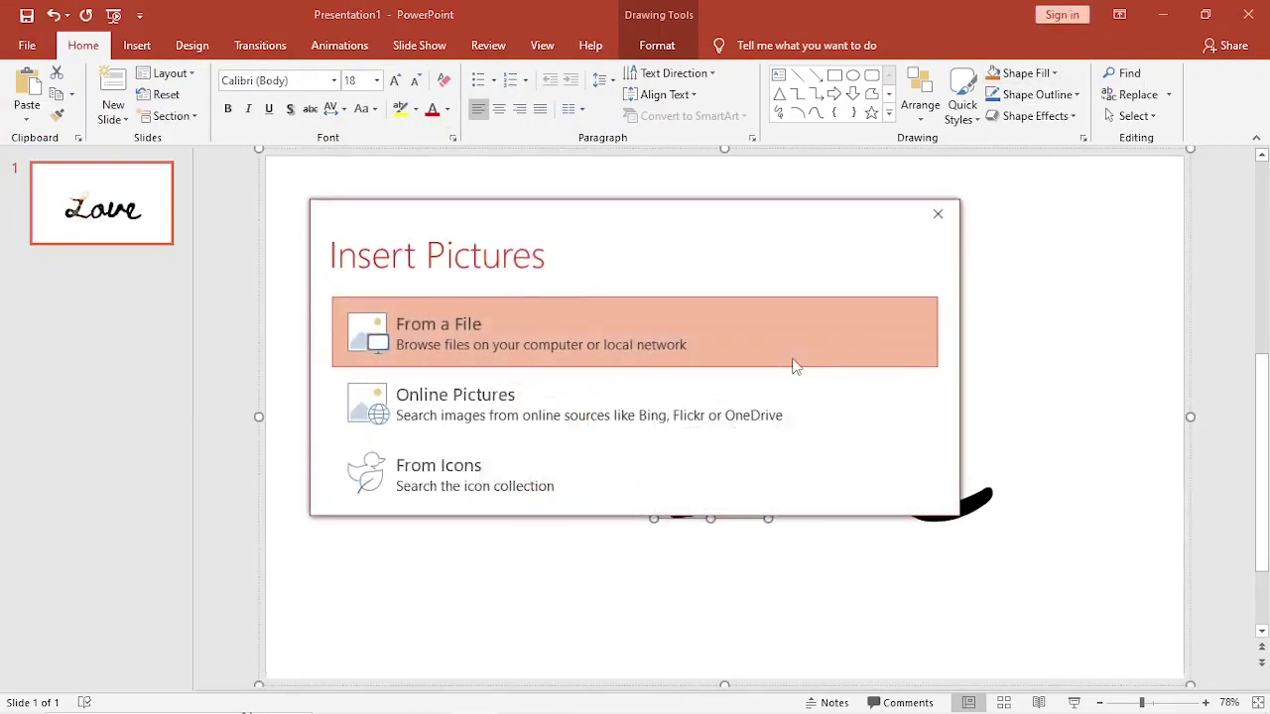
click(576, 333)
double_click(533, 224)
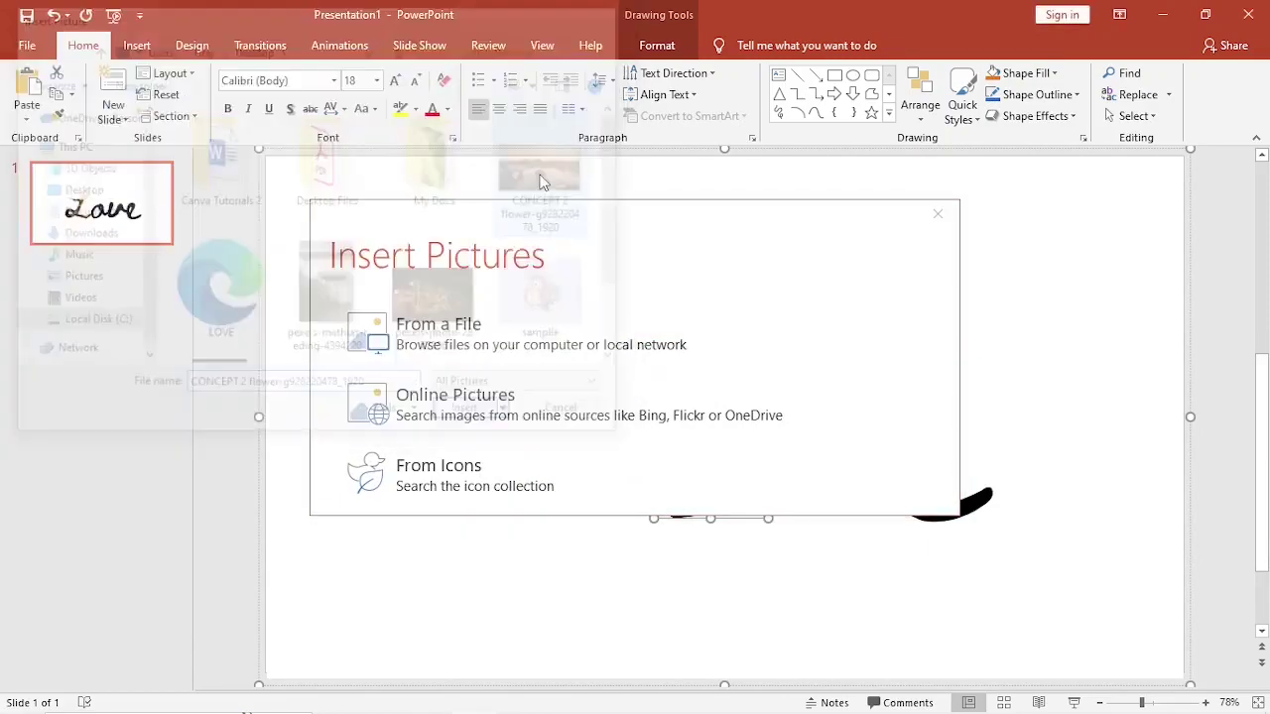
Fill the v letter with the CONCEPT 2 flower photo.
click(804, 462)
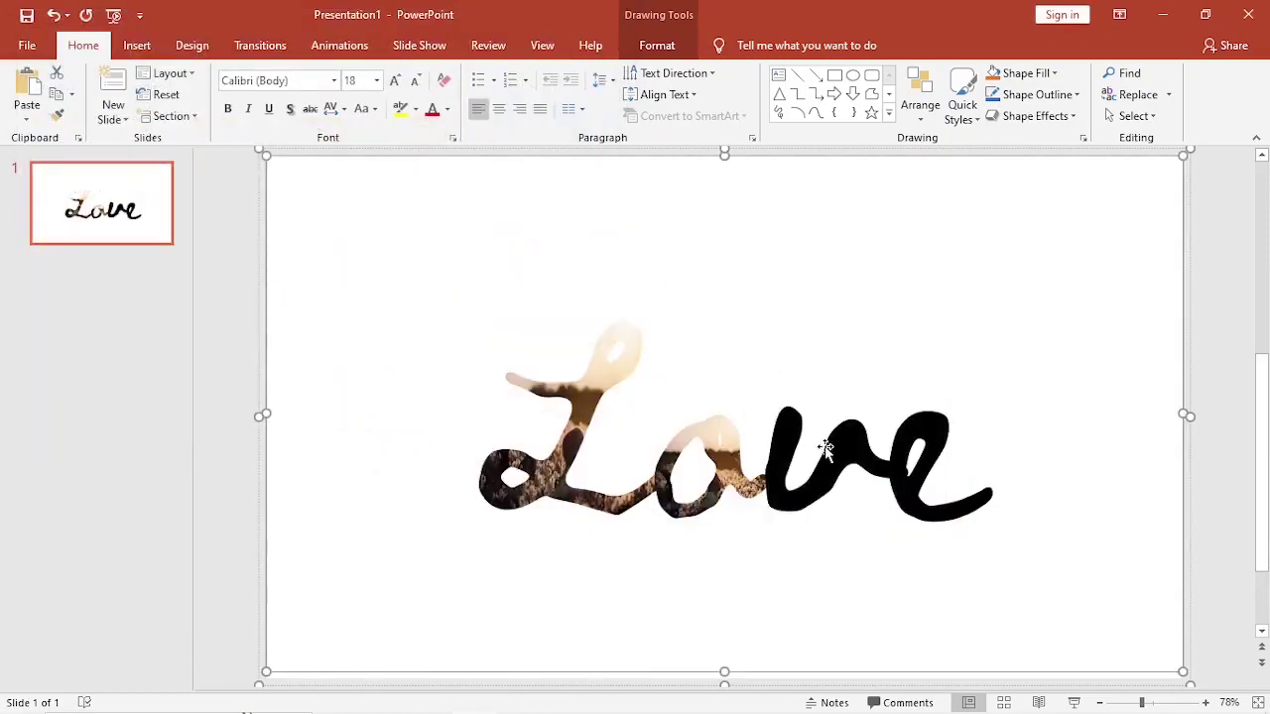
click(825, 446)
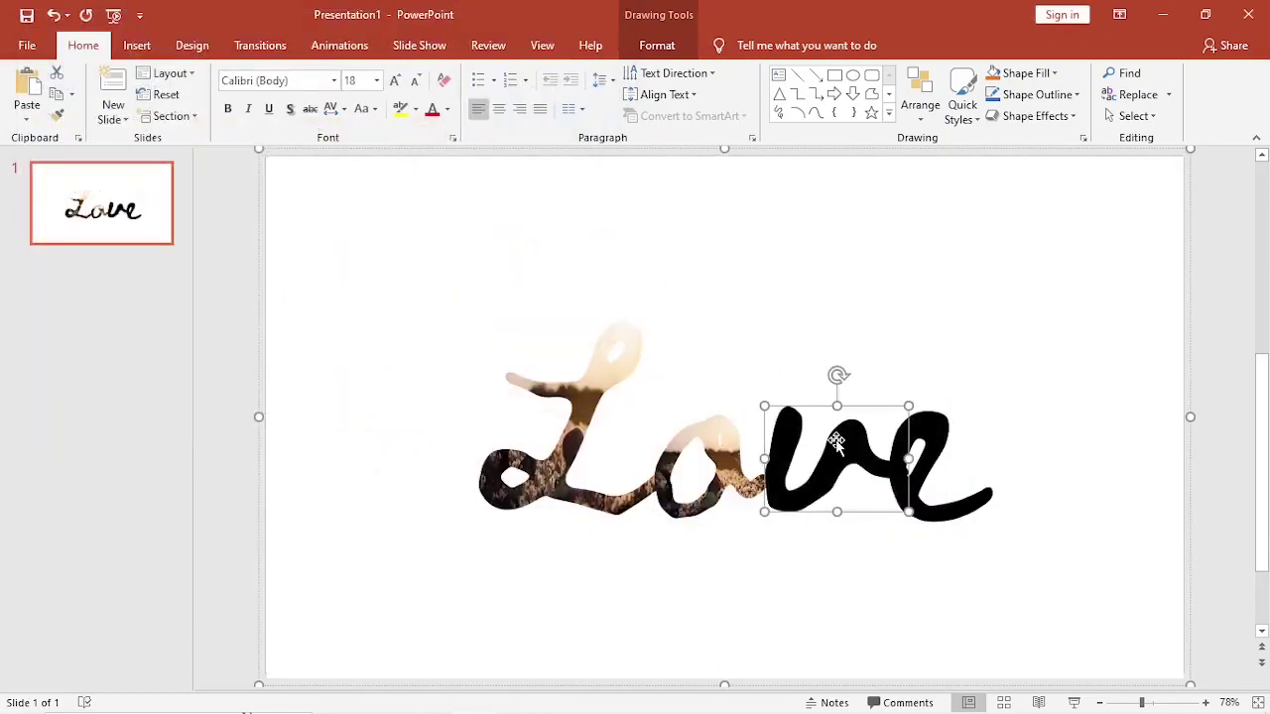
click(1060, 98)
click(1044, 76)
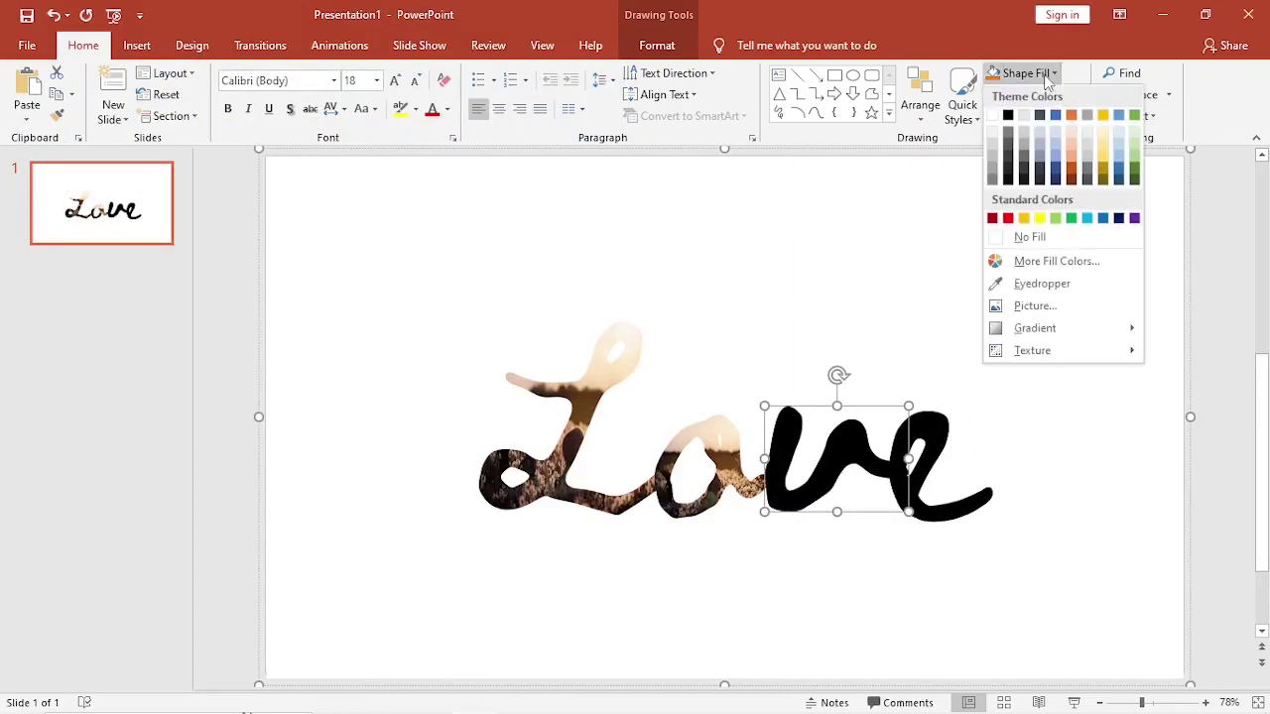
click(1032, 304)
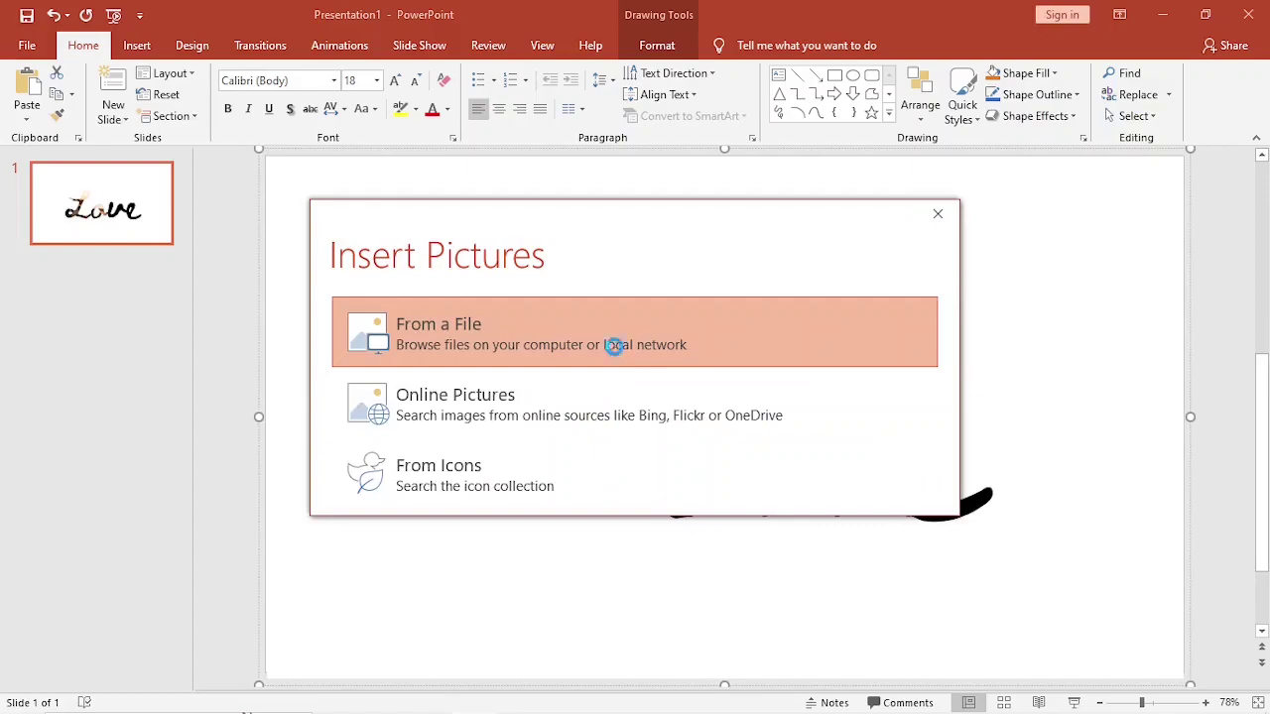
click(614, 345)
double_click(542, 163)
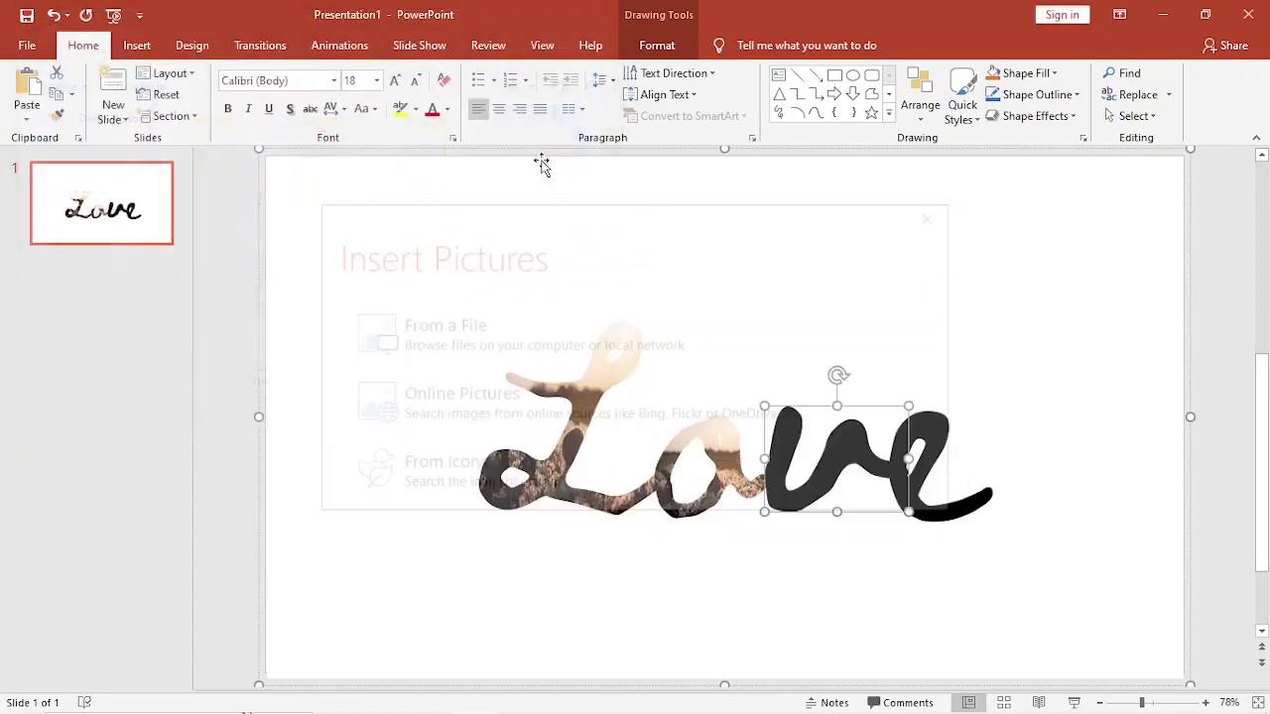
Fill the final e letter with the CONCEPT 2 flower photo.
click(942, 473)
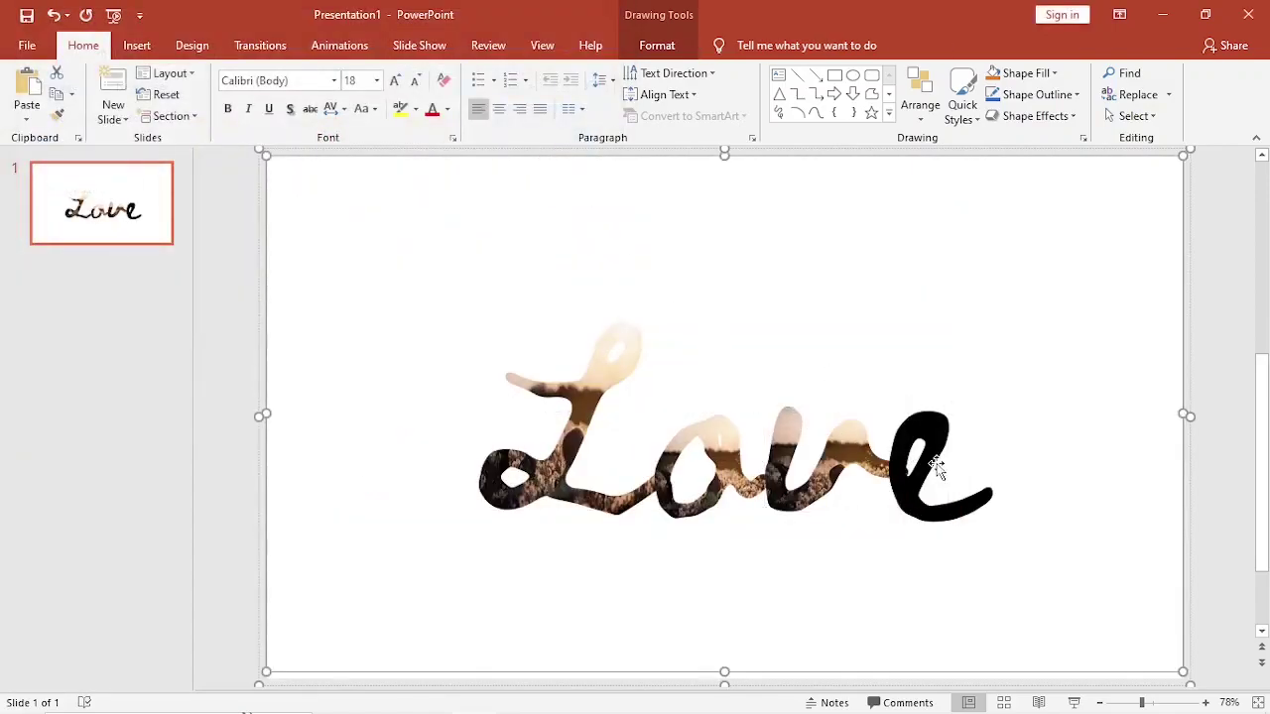
click(930, 443)
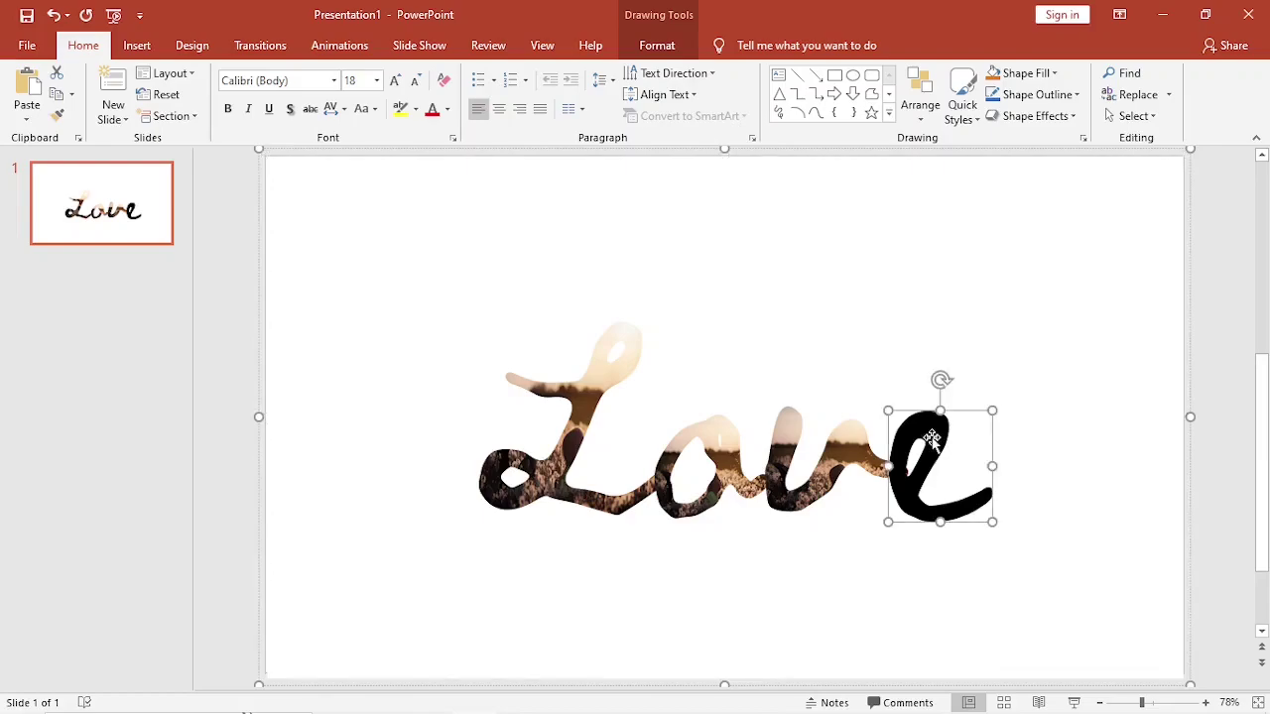
click(1052, 73)
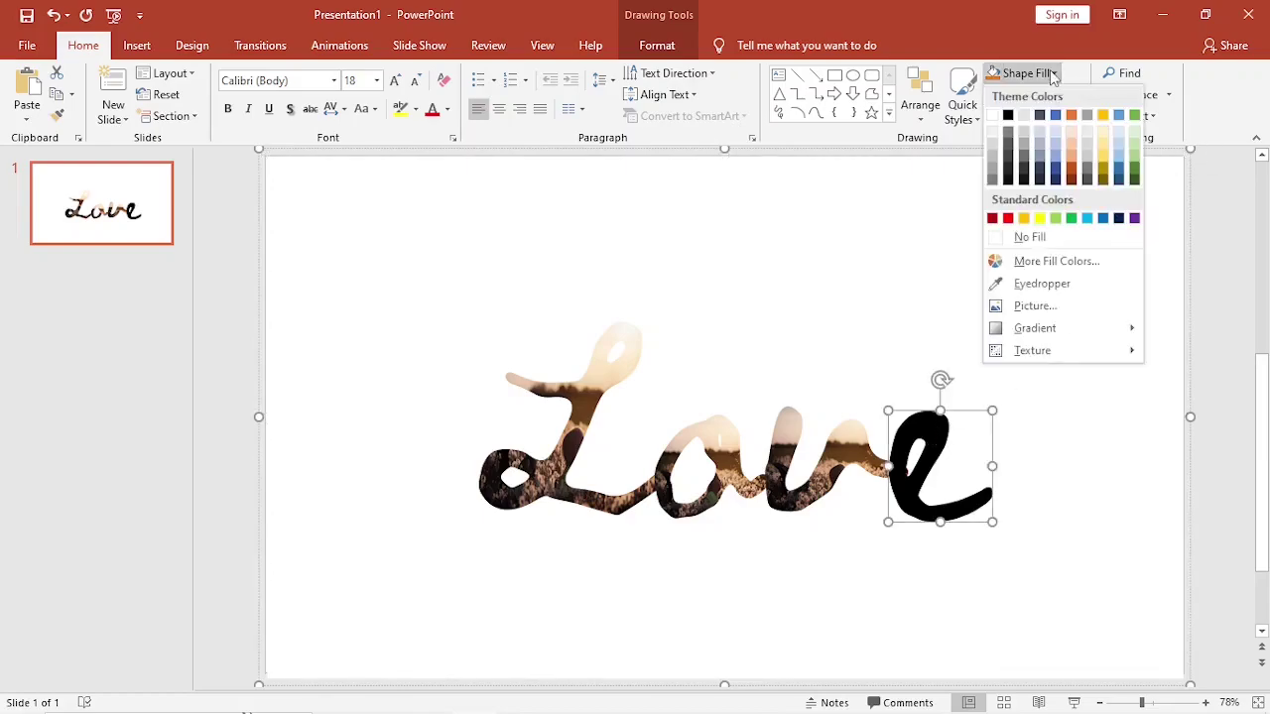
click(1034, 306)
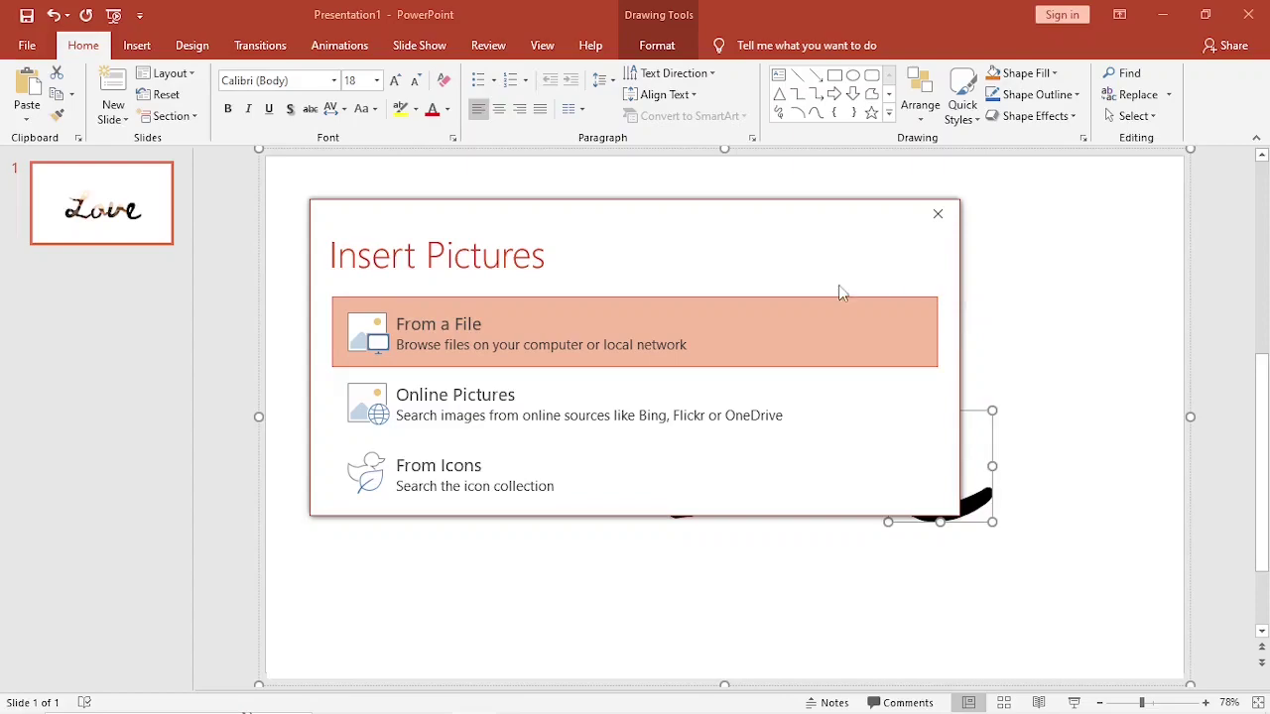
click(612, 339)
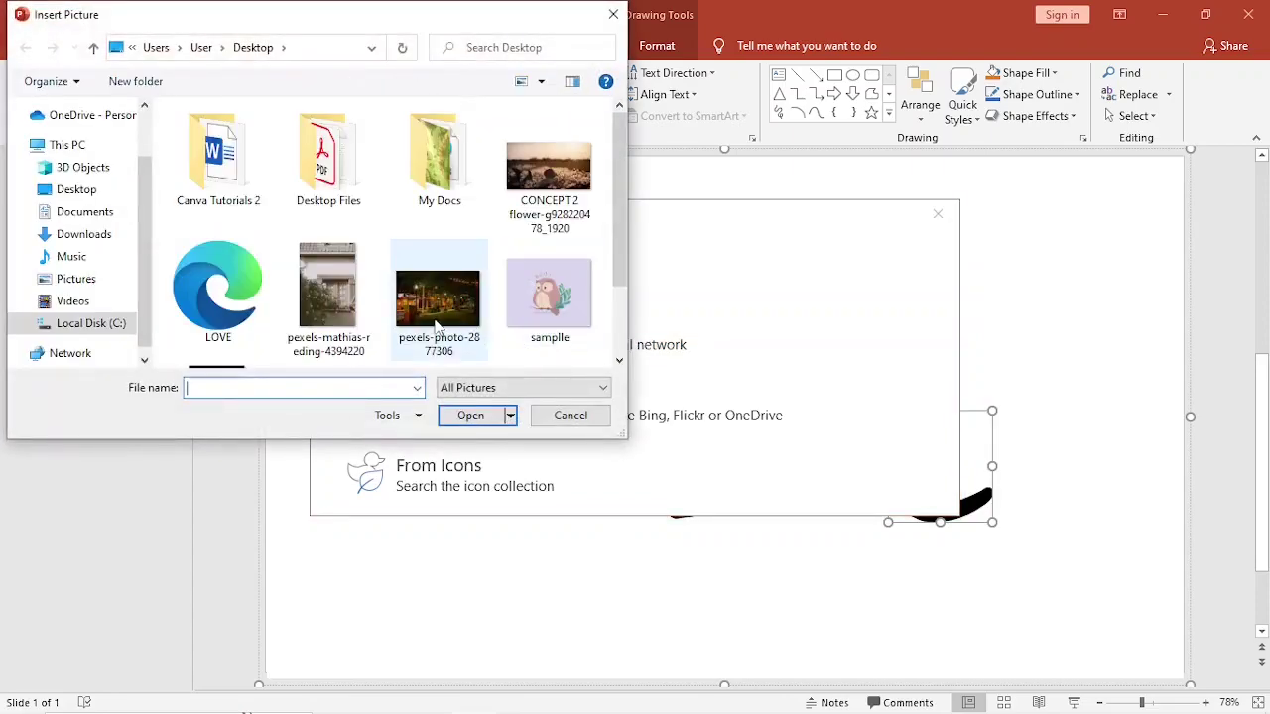
double_click(516, 164)
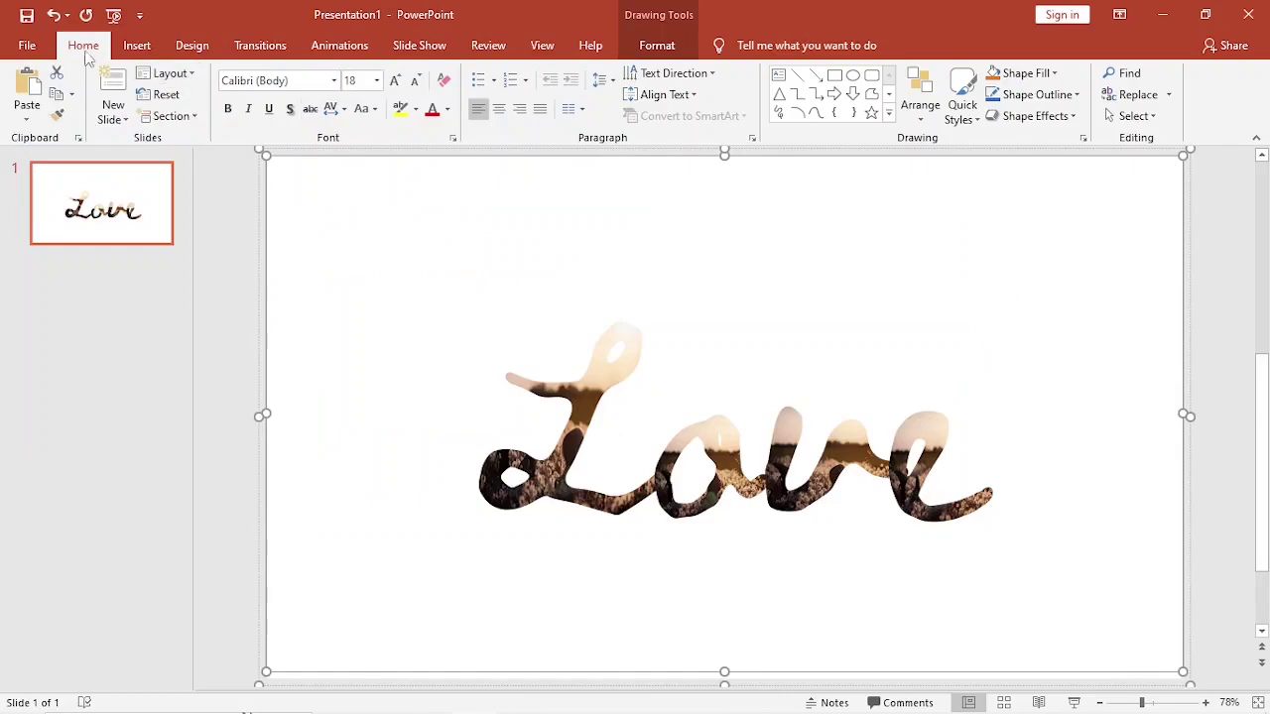
Export the Love slide to the Desktop as PDF 'Love Custom Frame.pdf'.
click(27, 46)
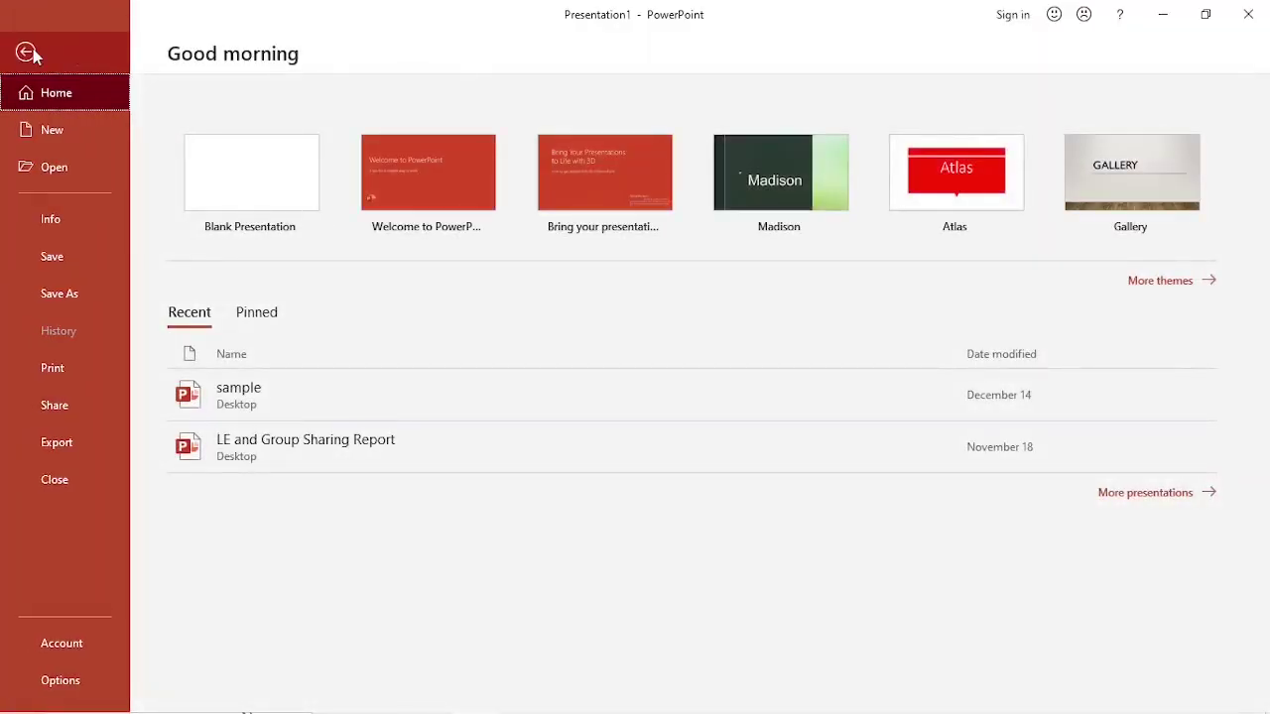
click(80, 290)
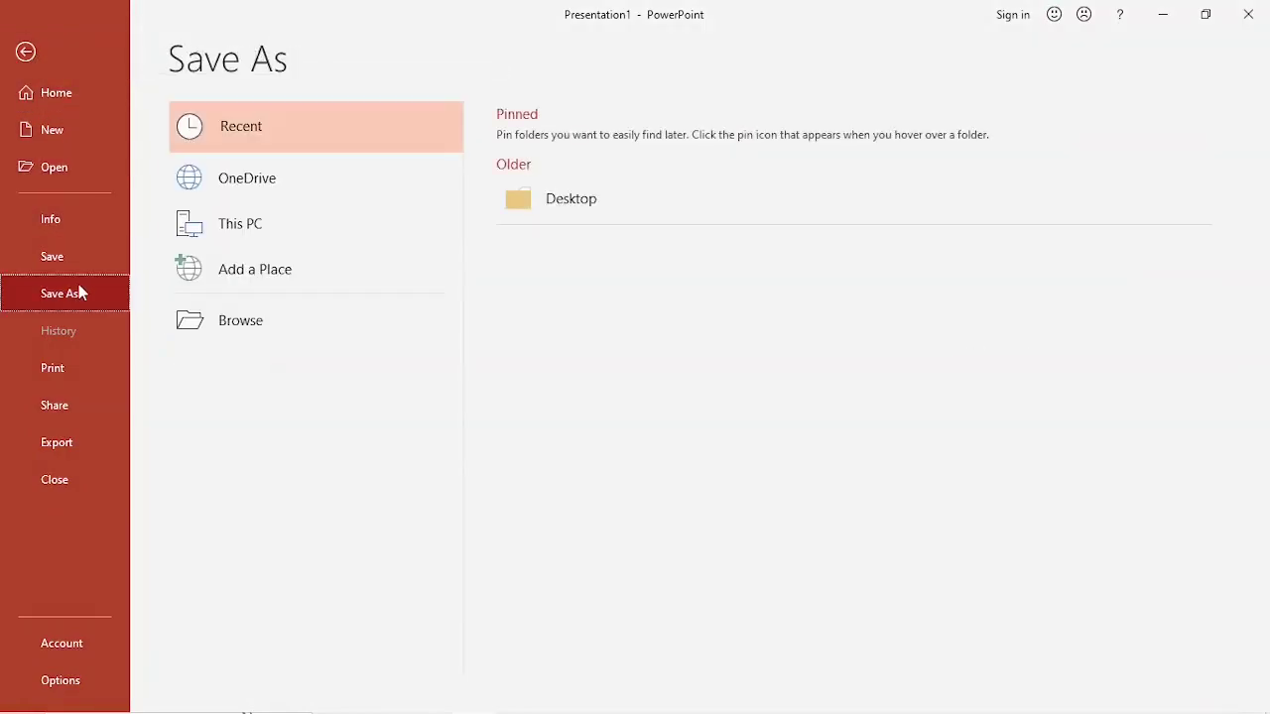
click(586, 203)
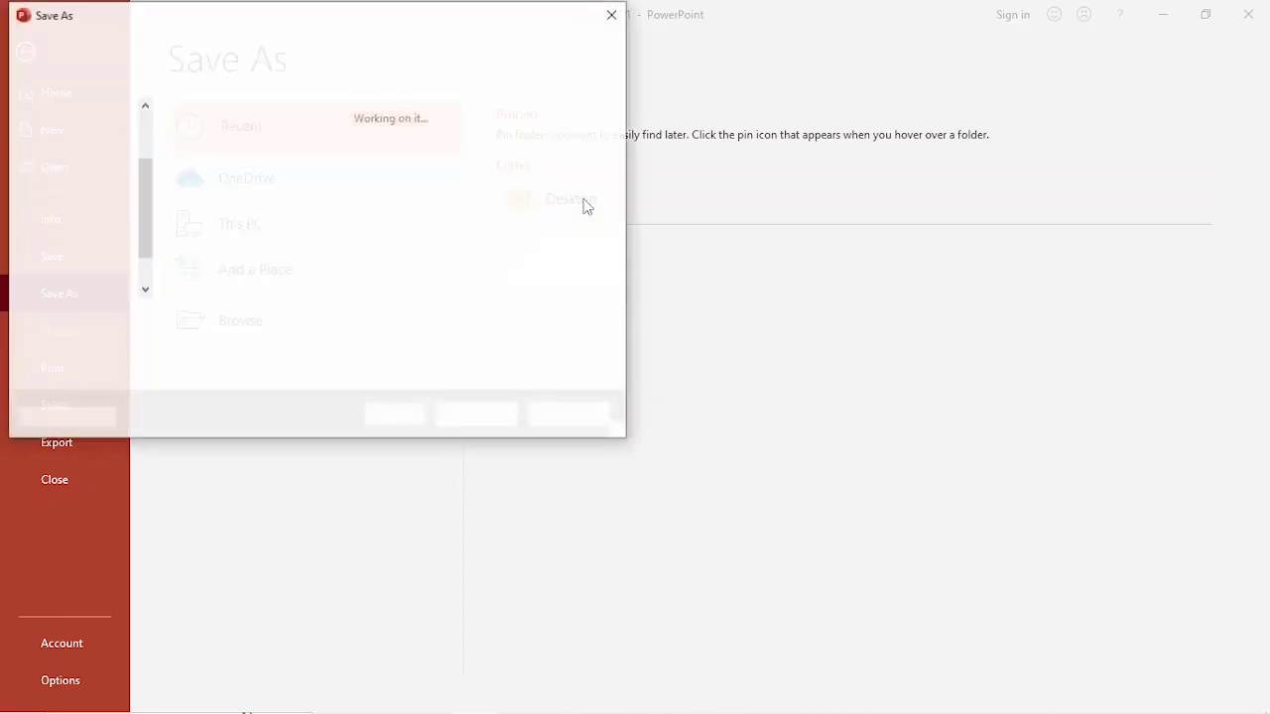
click(248, 341)
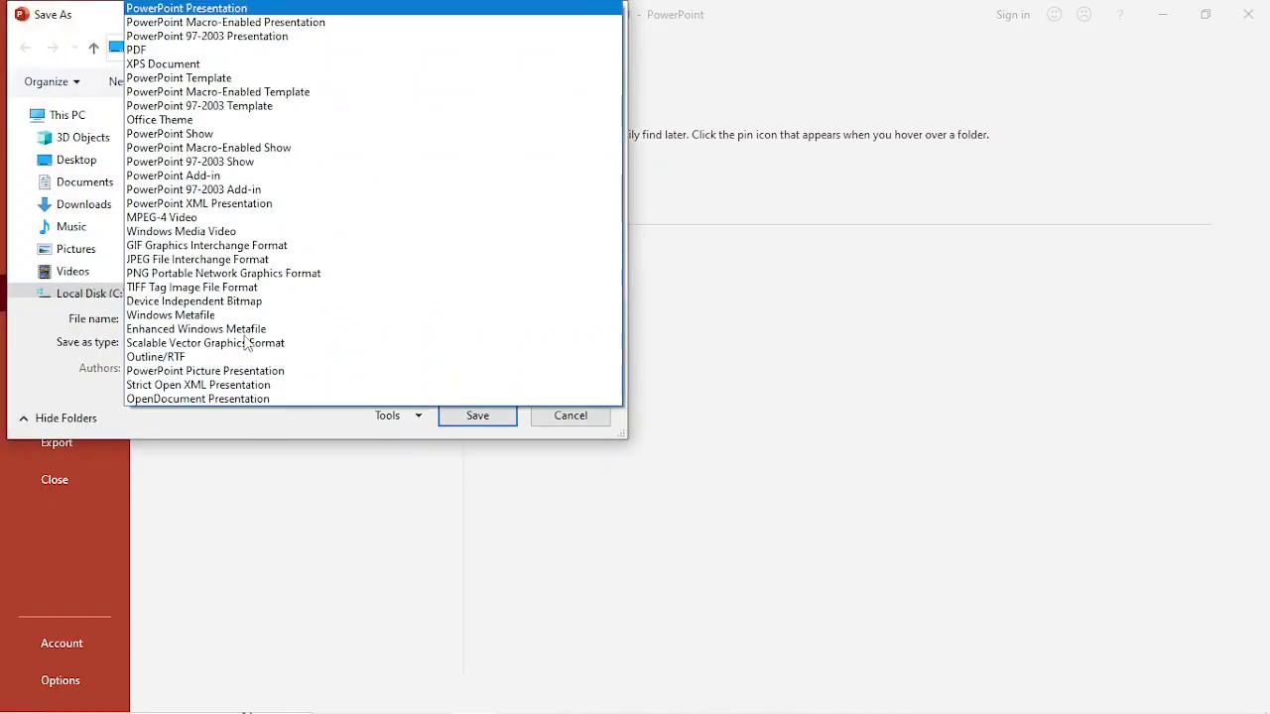
click(179, 51)
double_click(187, 312)
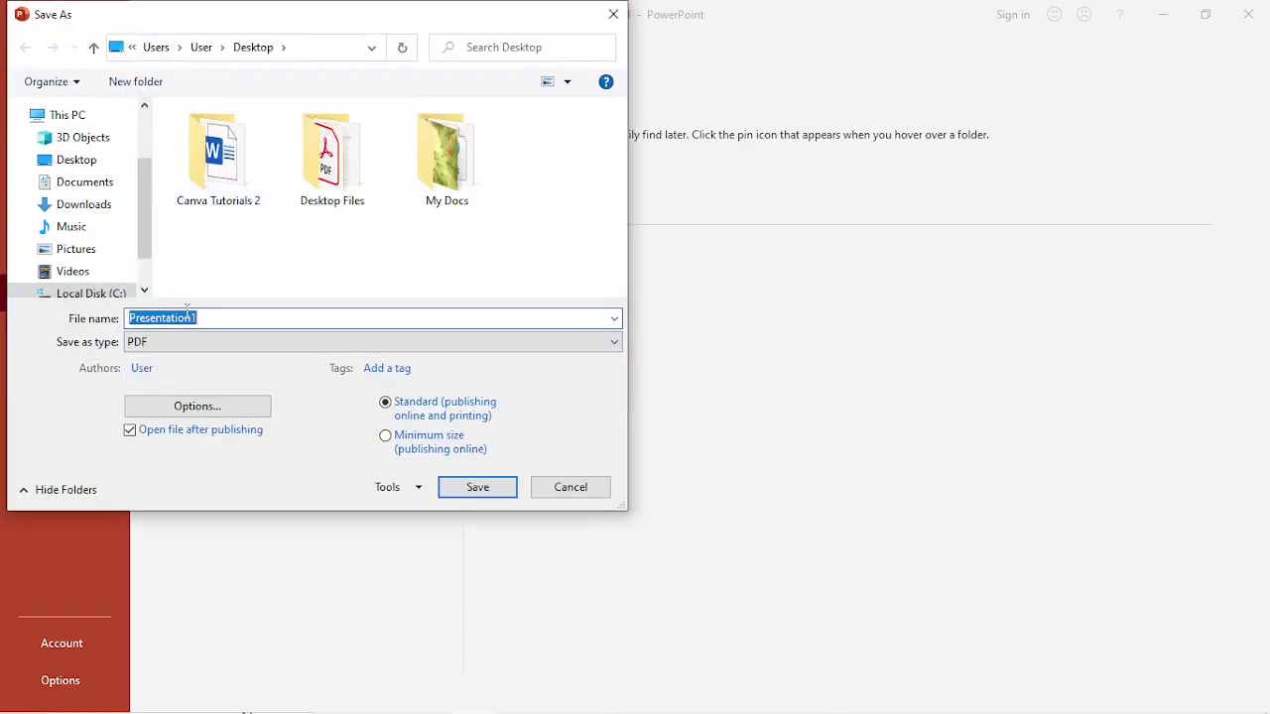
text(L)
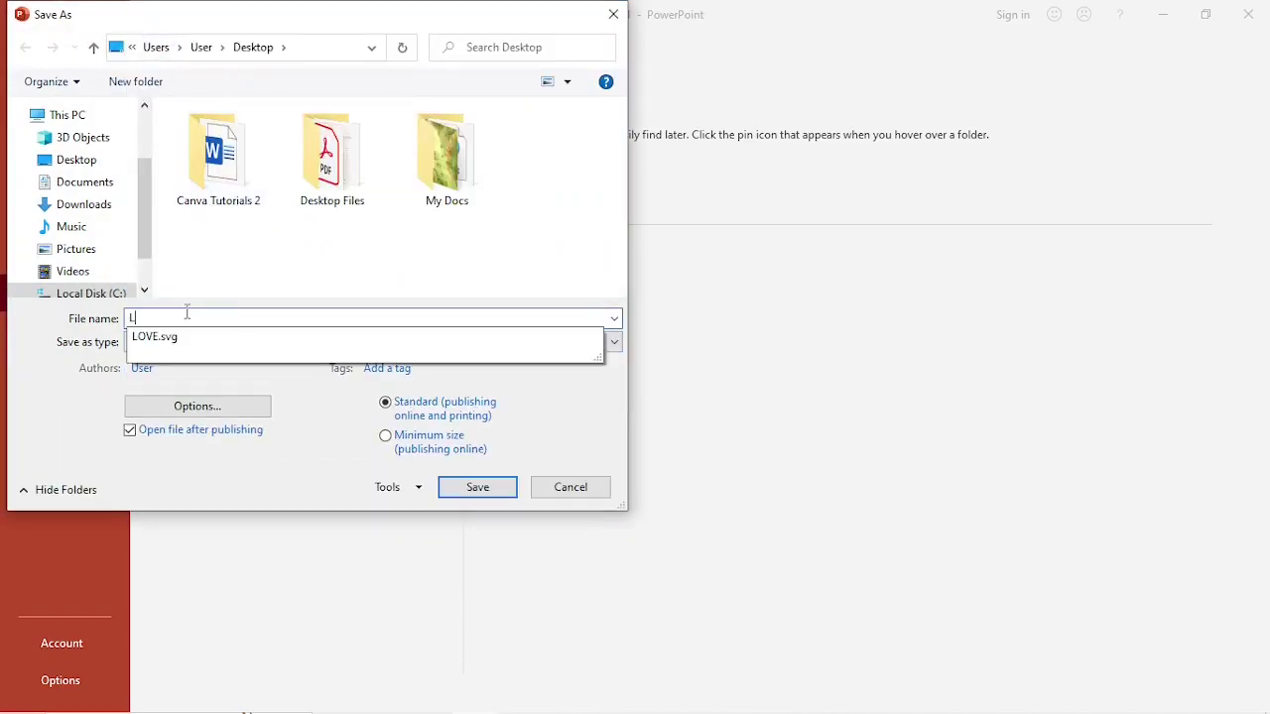
text(e)
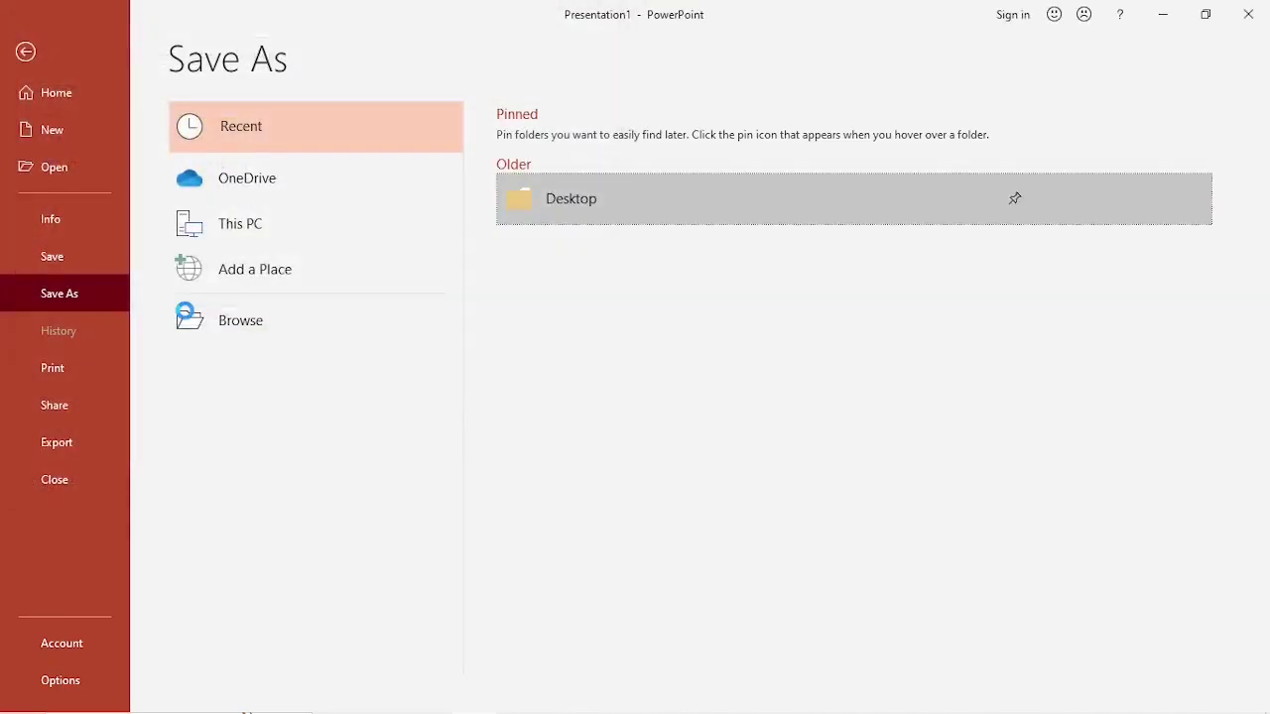
key(Escape)
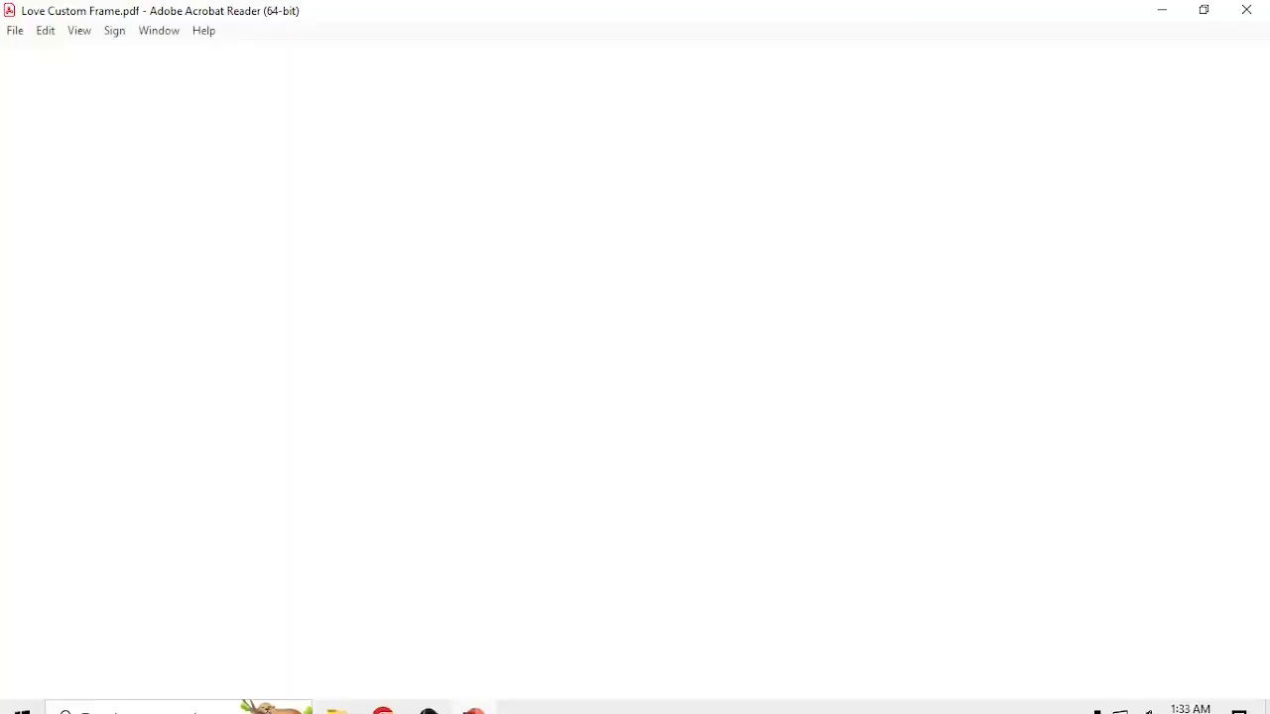
Upload Love Custom Frame.pdf into Canva Projects from the computer.
click(383, 696)
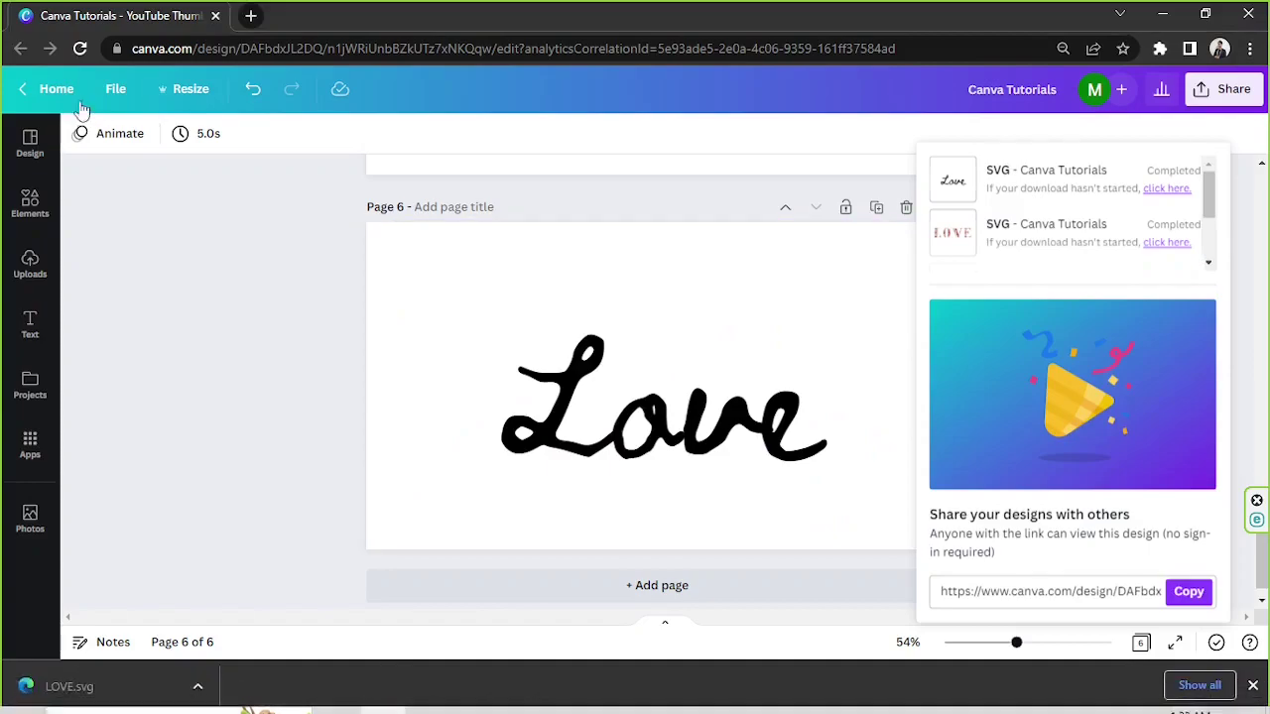
click(51, 91)
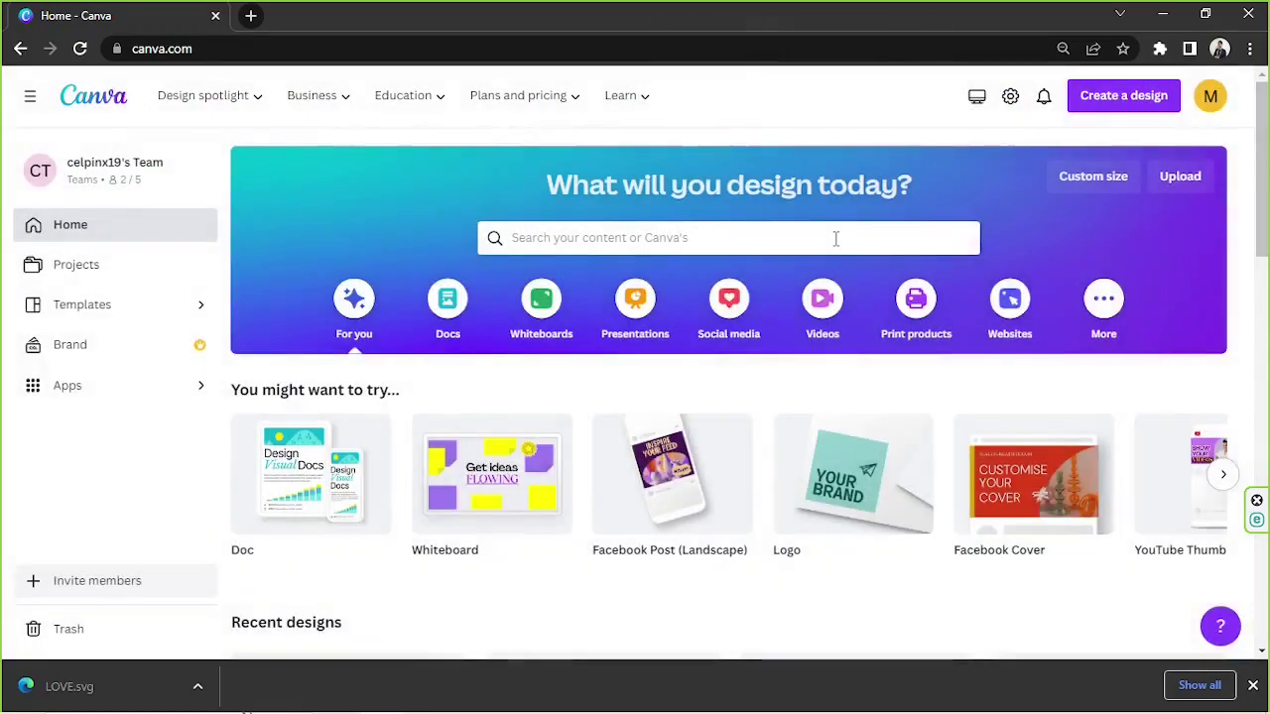
click(105, 276)
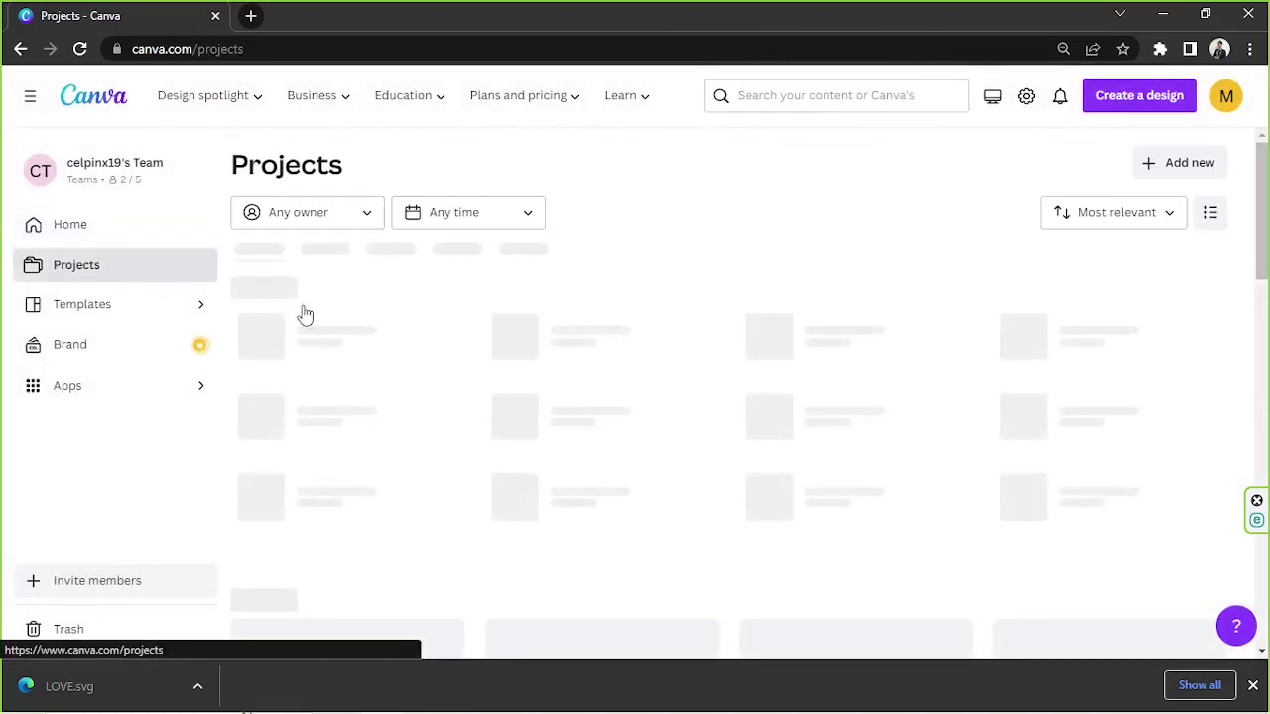
click(1156, 179)
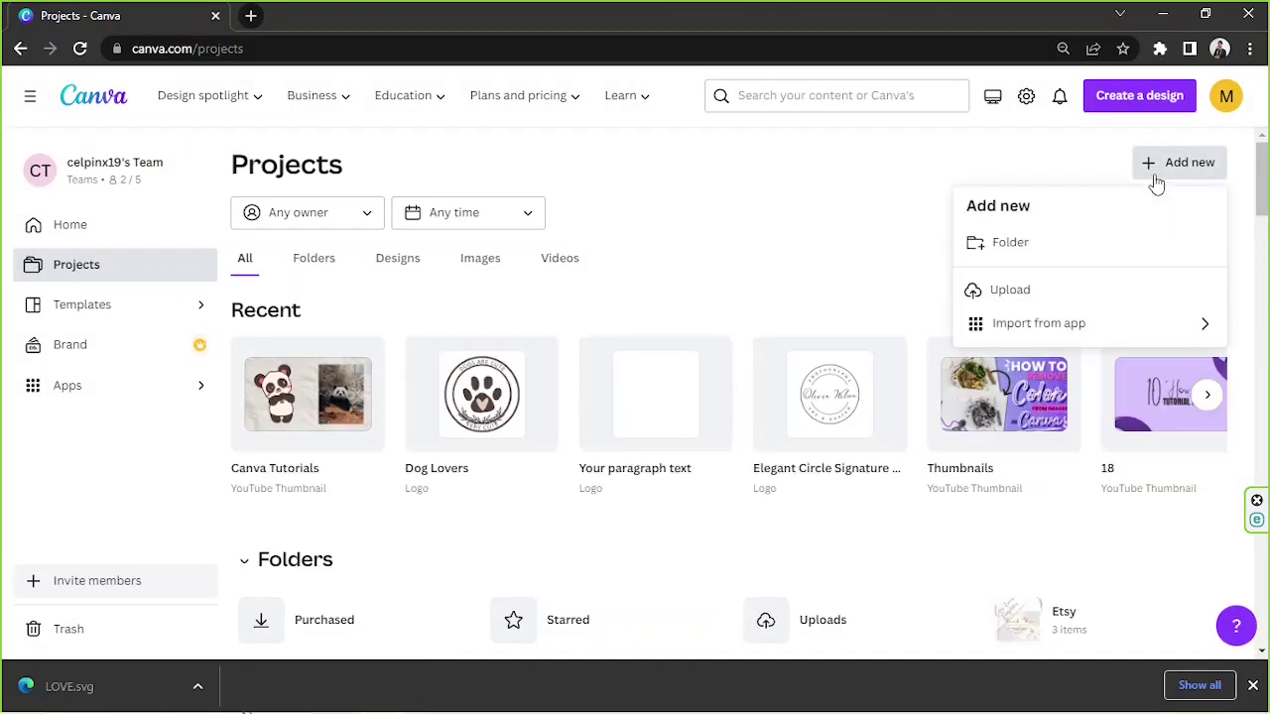
click(1054, 301)
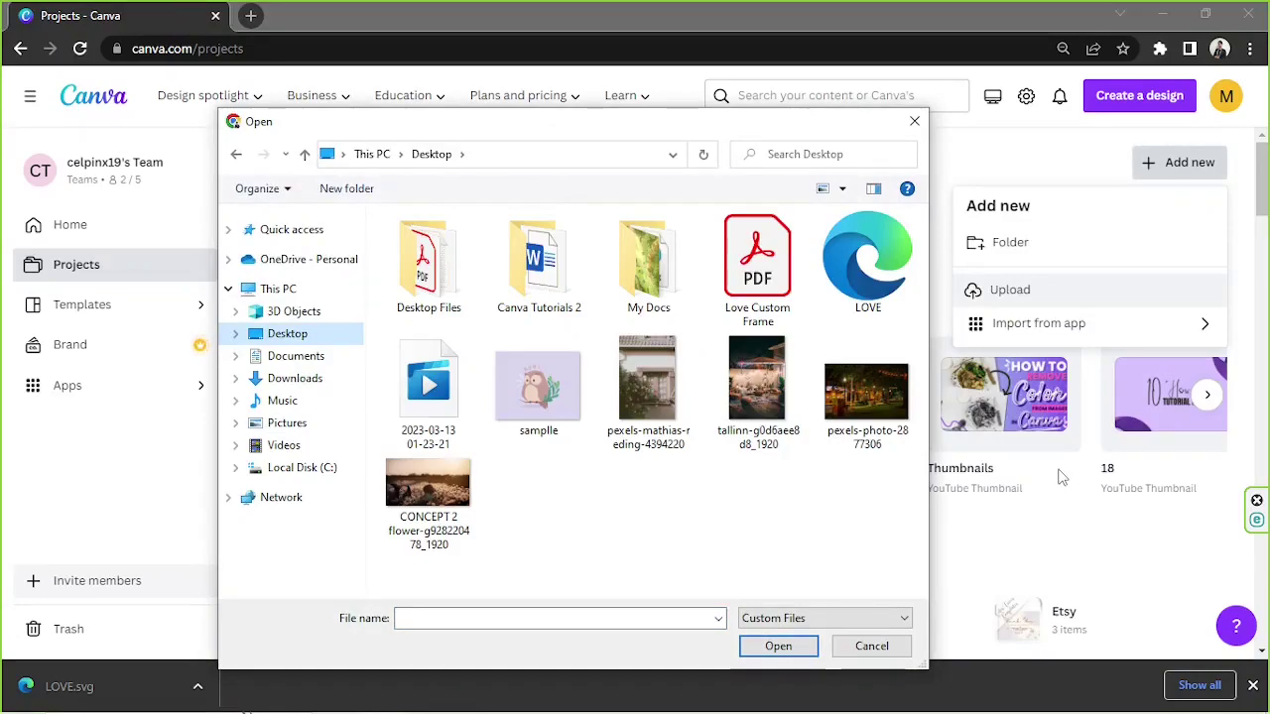
click(797, 281)
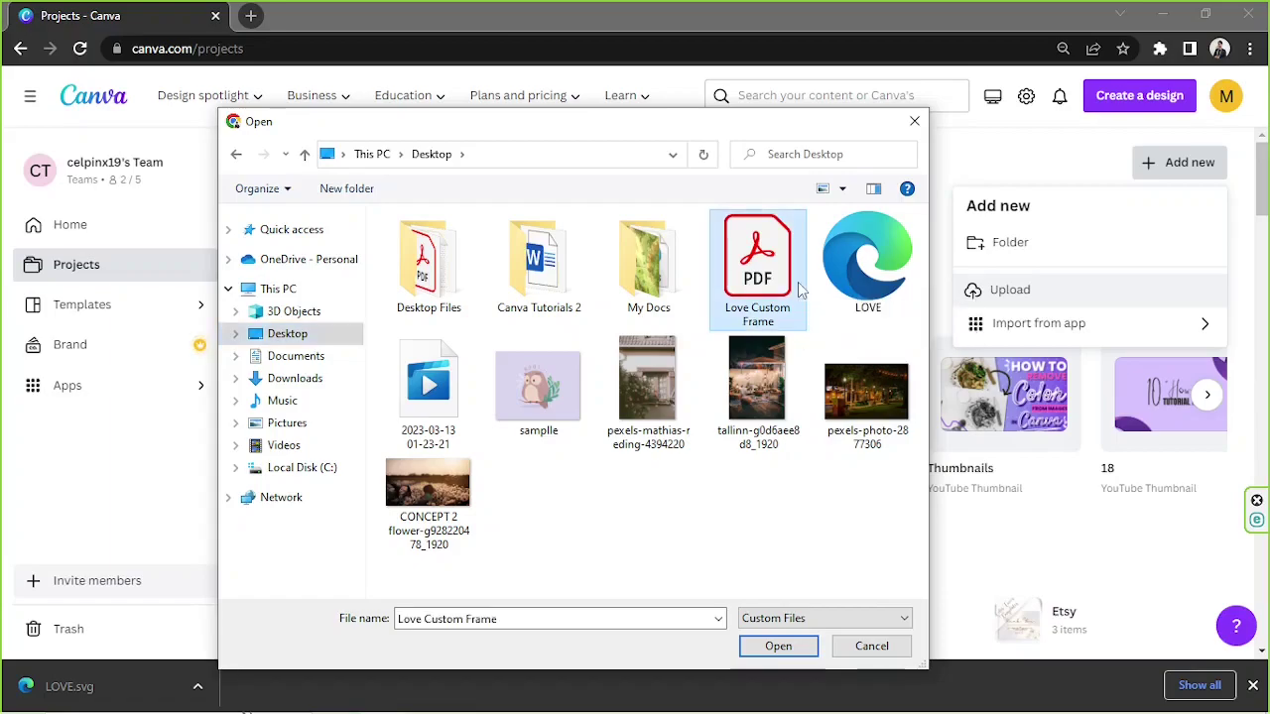
click(771, 642)
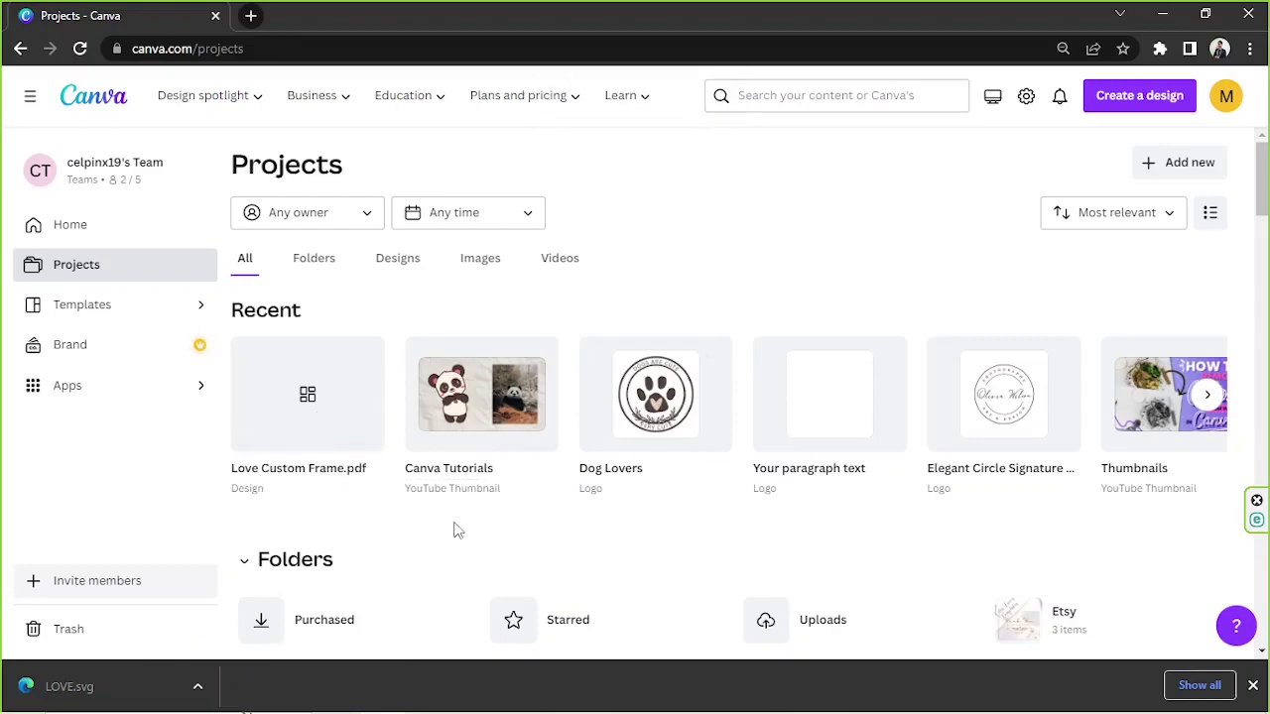
Open the imported Love Custom Frame design and close the feedback, help and downloads panels.
click(318, 411)
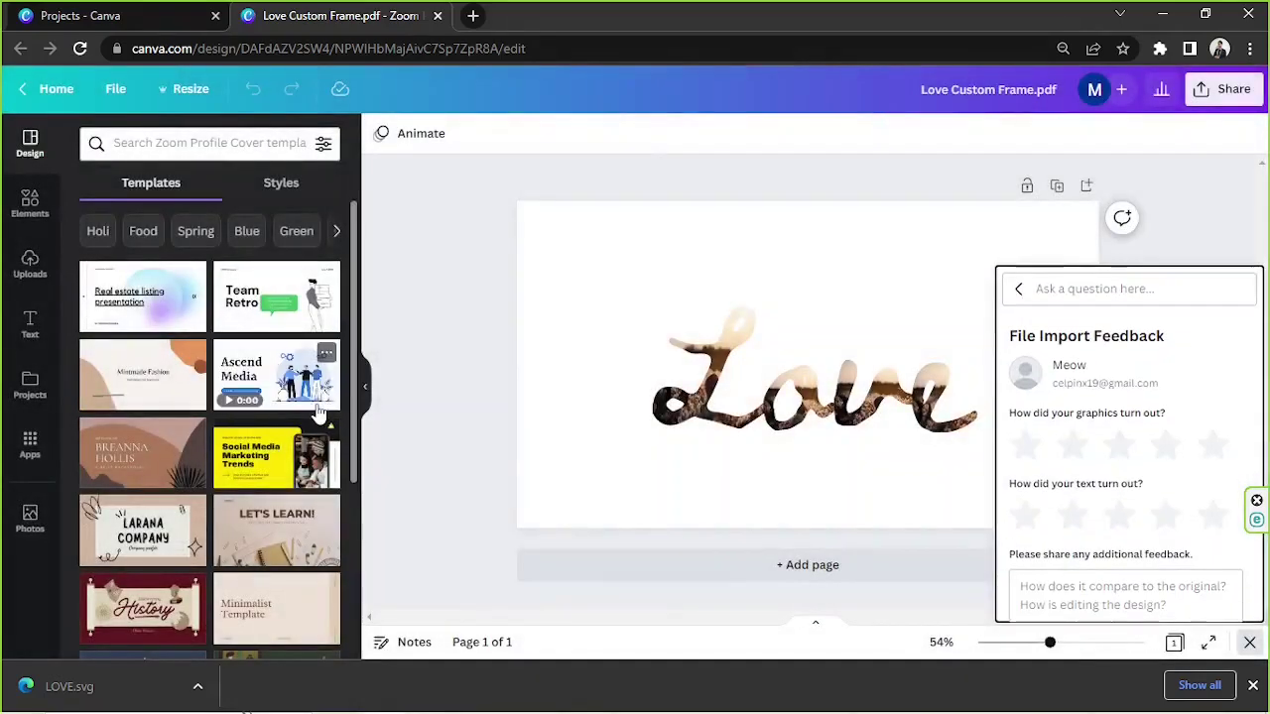
click(572, 449)
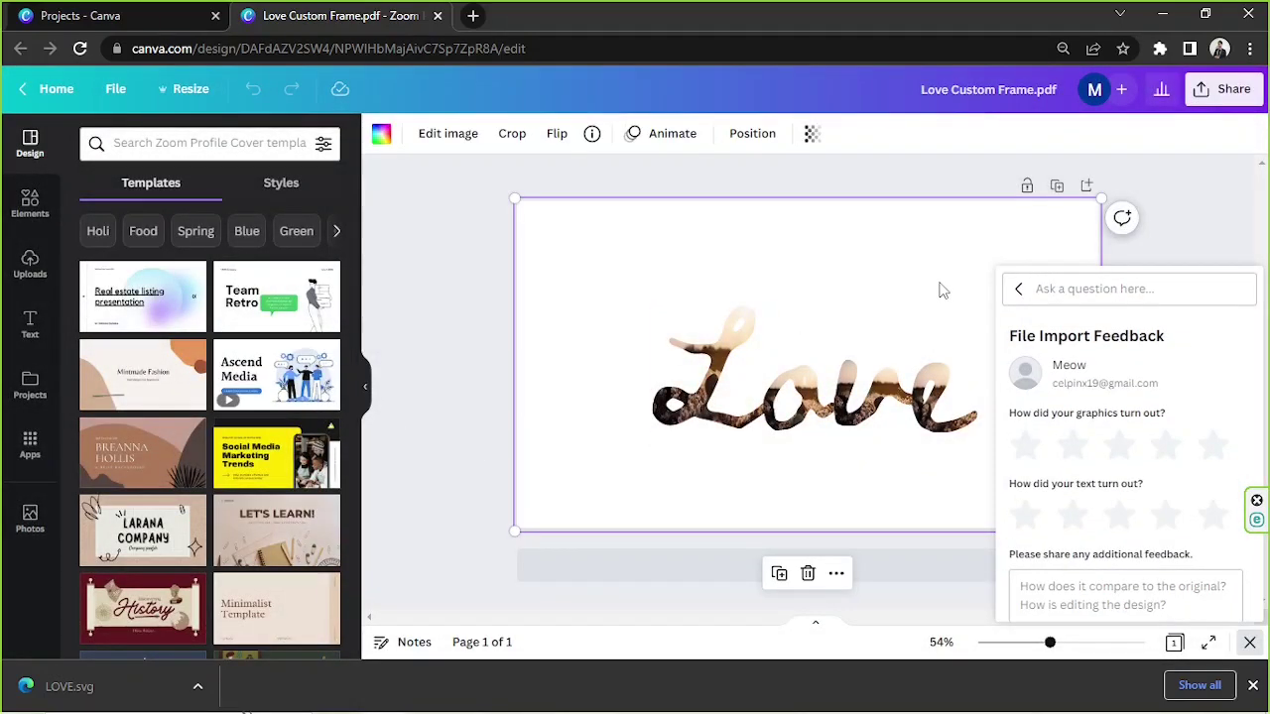
click(1018, 288)
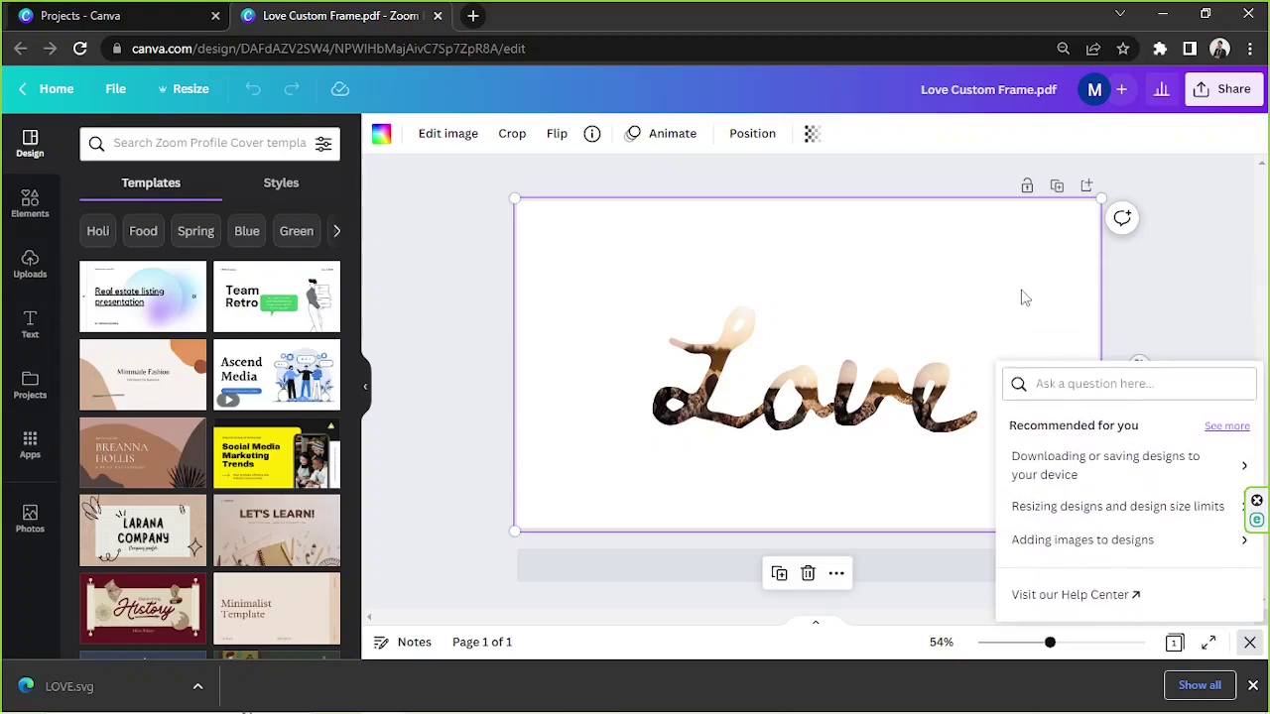
click(1025, 297)
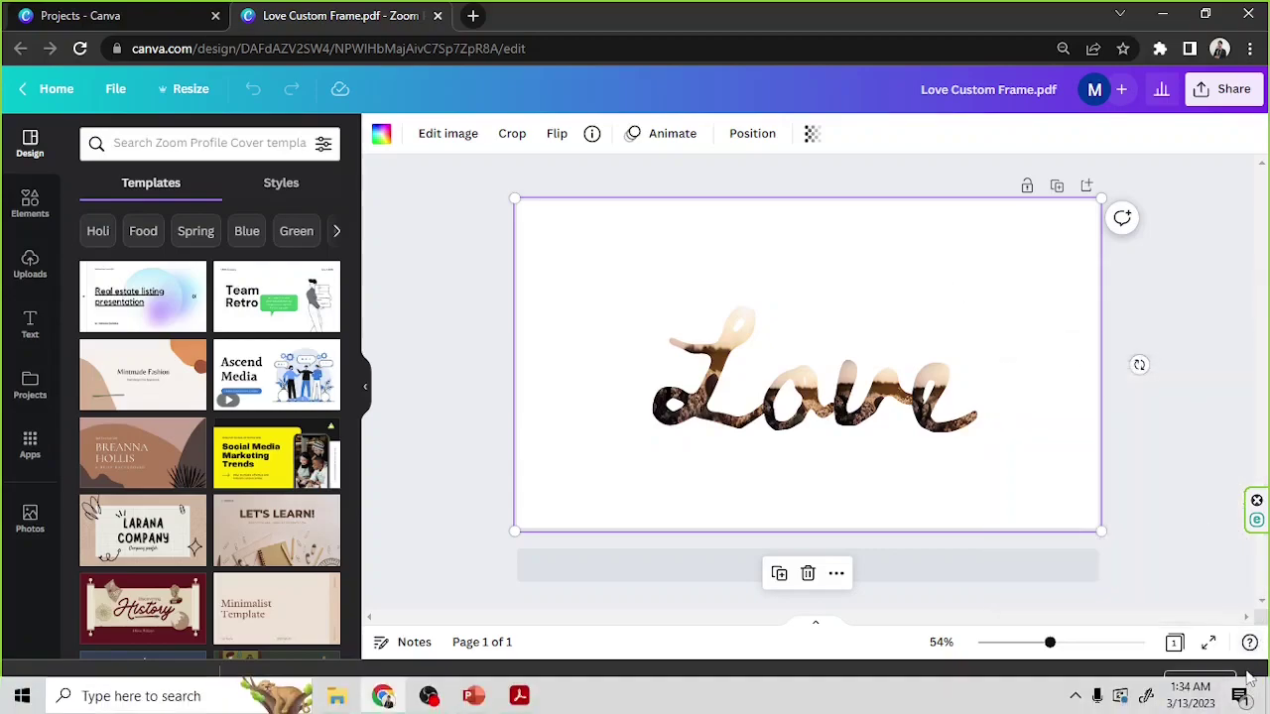
click(1253, 686)
Remove the photos from the L, o, v and e letter frames.
click(1195, 372)
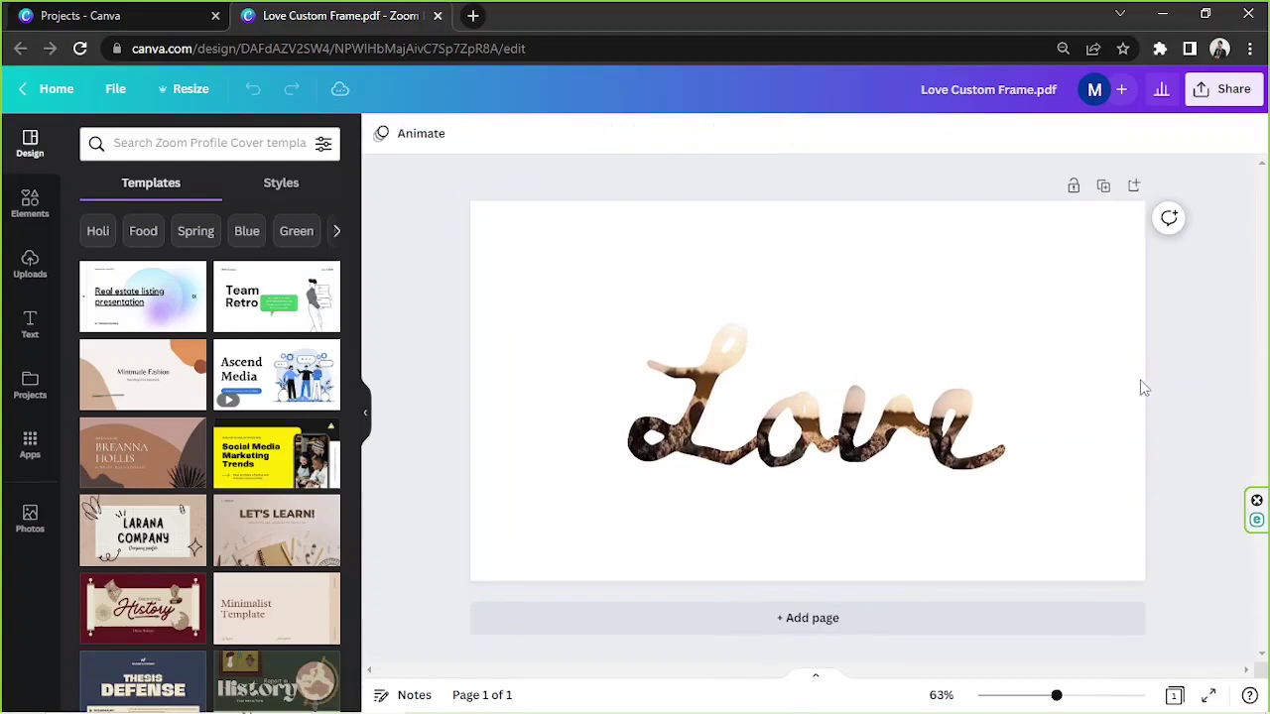
click(714, 395)
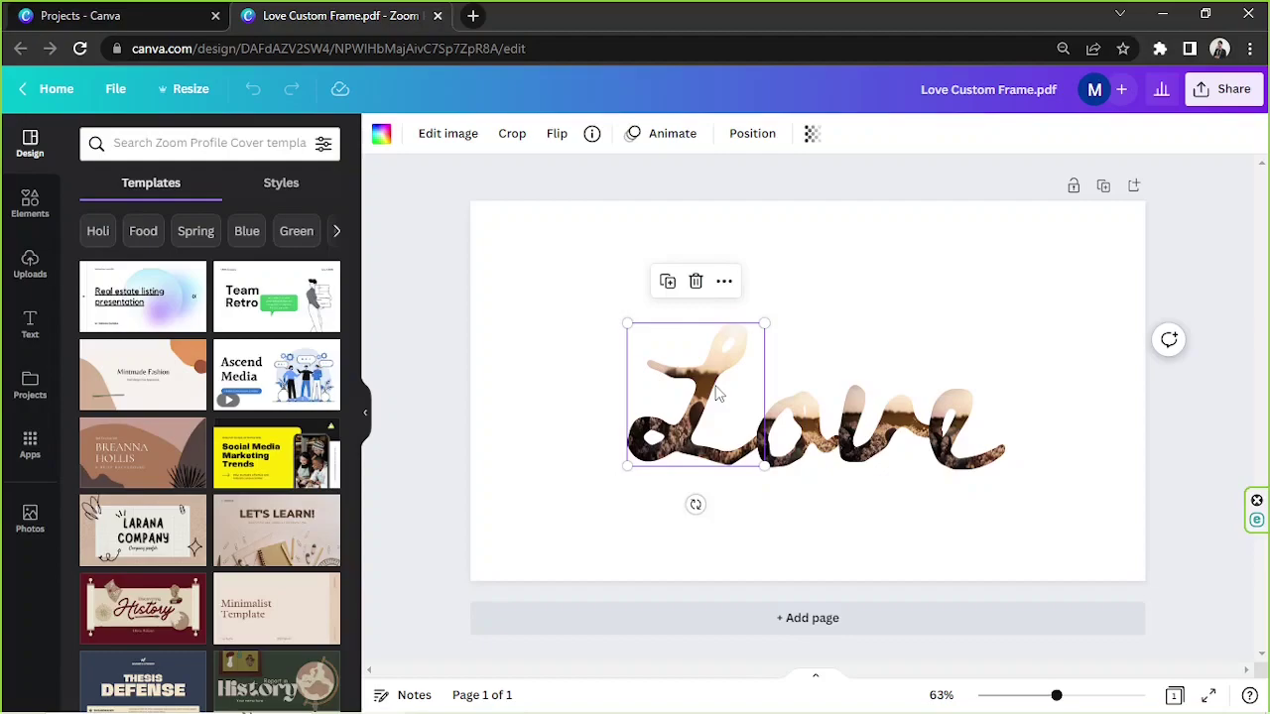
key(Delete)
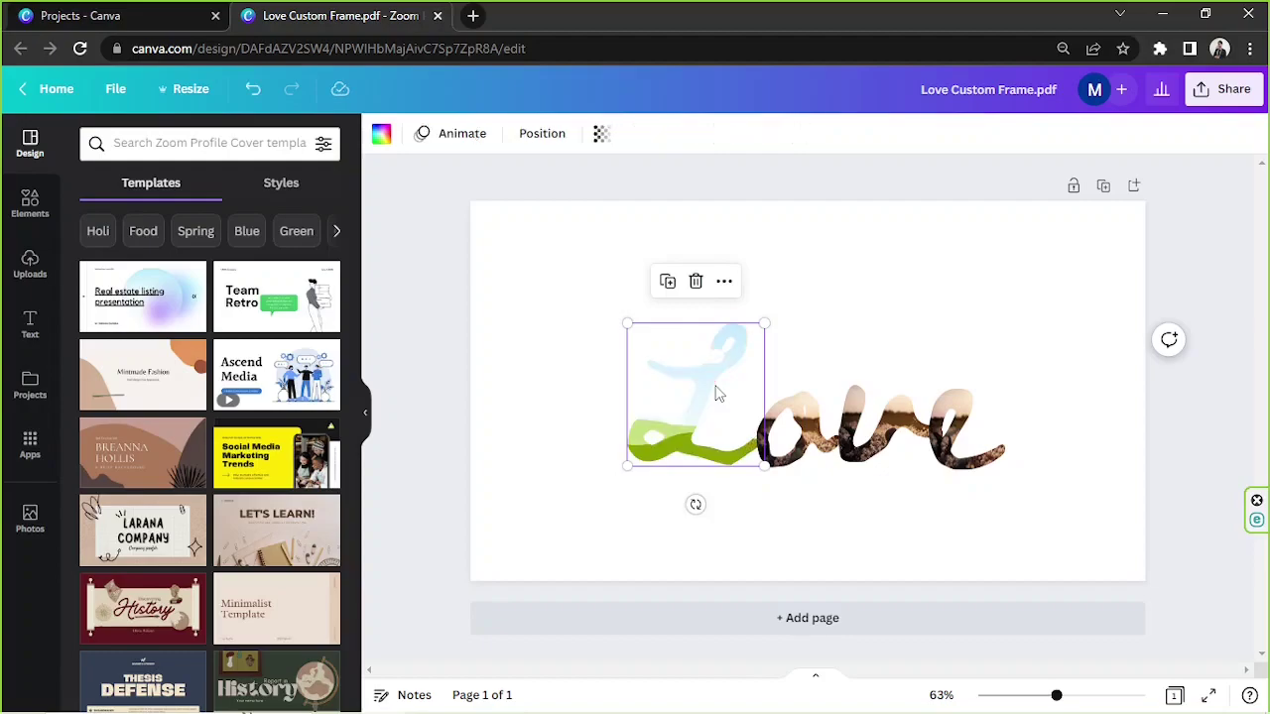
click(787, 412)
key(Delete)
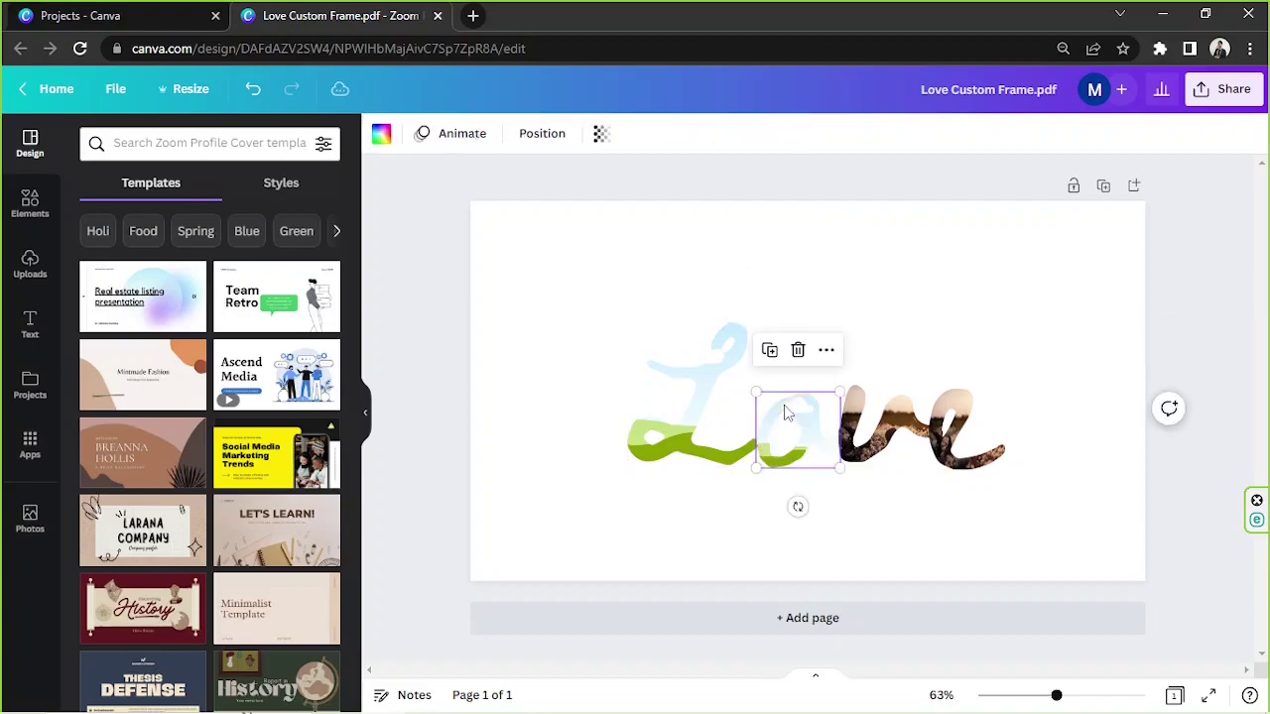
click(869, 425)
key(Delete)
click(958, 445)
key(Delete)
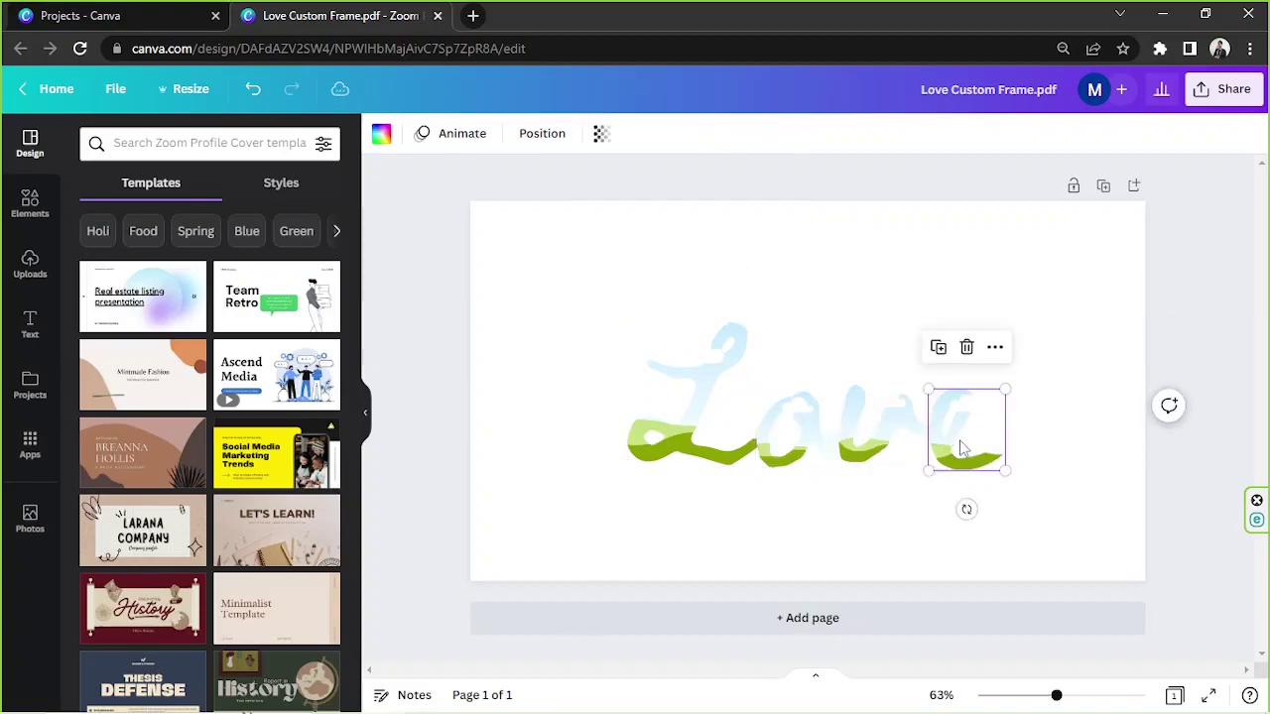
Delete the page-sized image element behind the letters.
click(586, 284)
drag(586, 283, 665, 311)
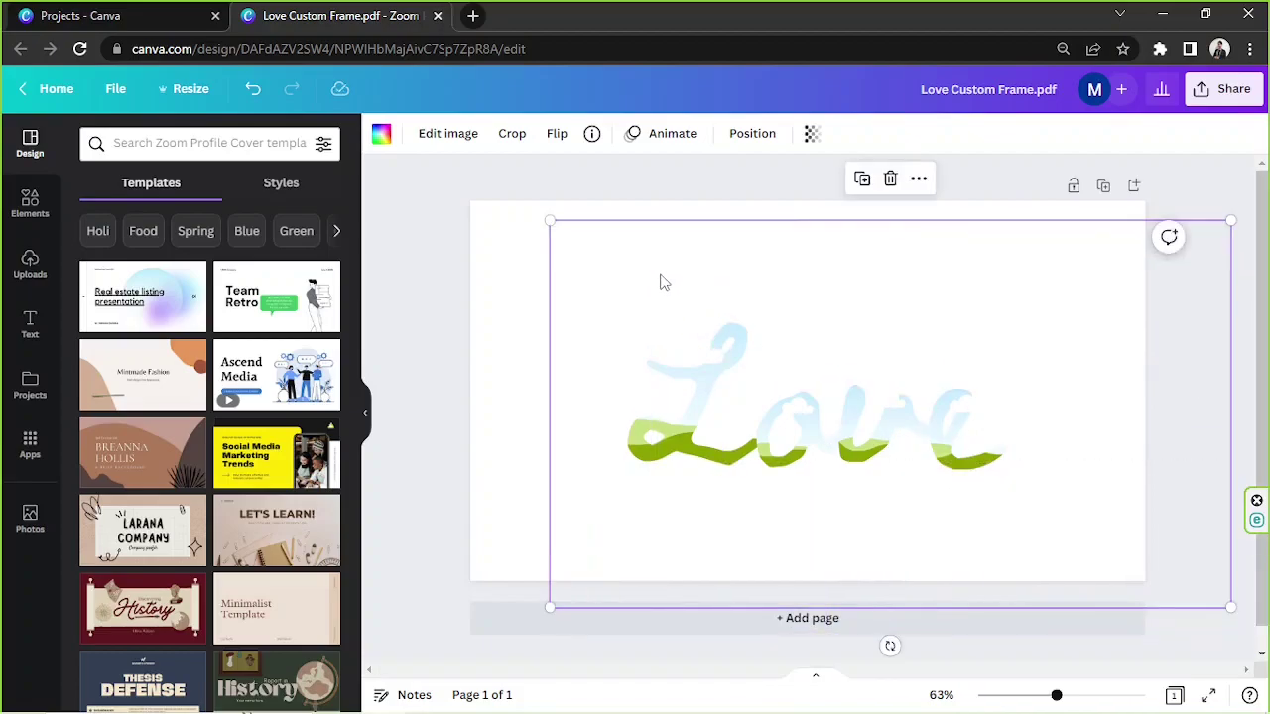
key(Escape)
Move all four Love letter frames to the page centre and enlarge them.
drag(573, 309, 1006, 506)
drag(883, 429, 1091, 511)
mouse_move(967, 425)
mouse_down()
mouse_move(944, 434)
mouse_move(955, 440)
mouse_up()
click(441, 244)
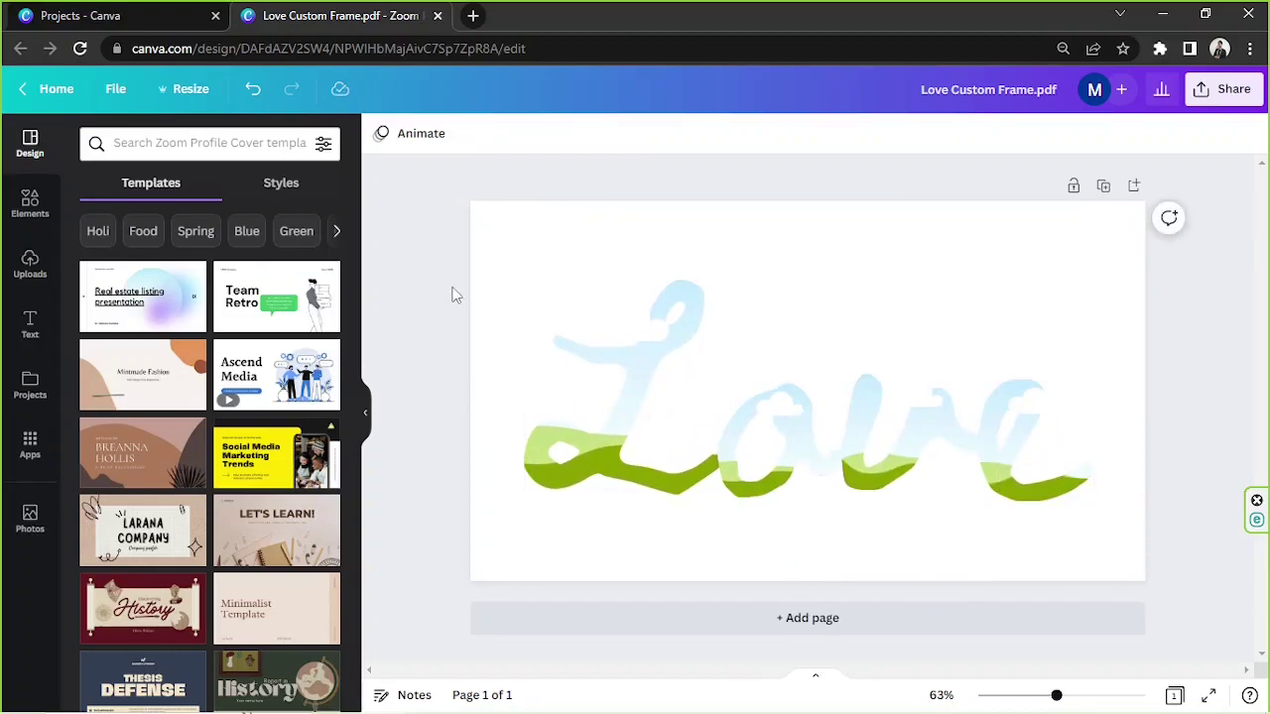
Search Elements for 'flowers' and browse the Photos results.
click(30, 226)
click(153, 145)
text(fl)
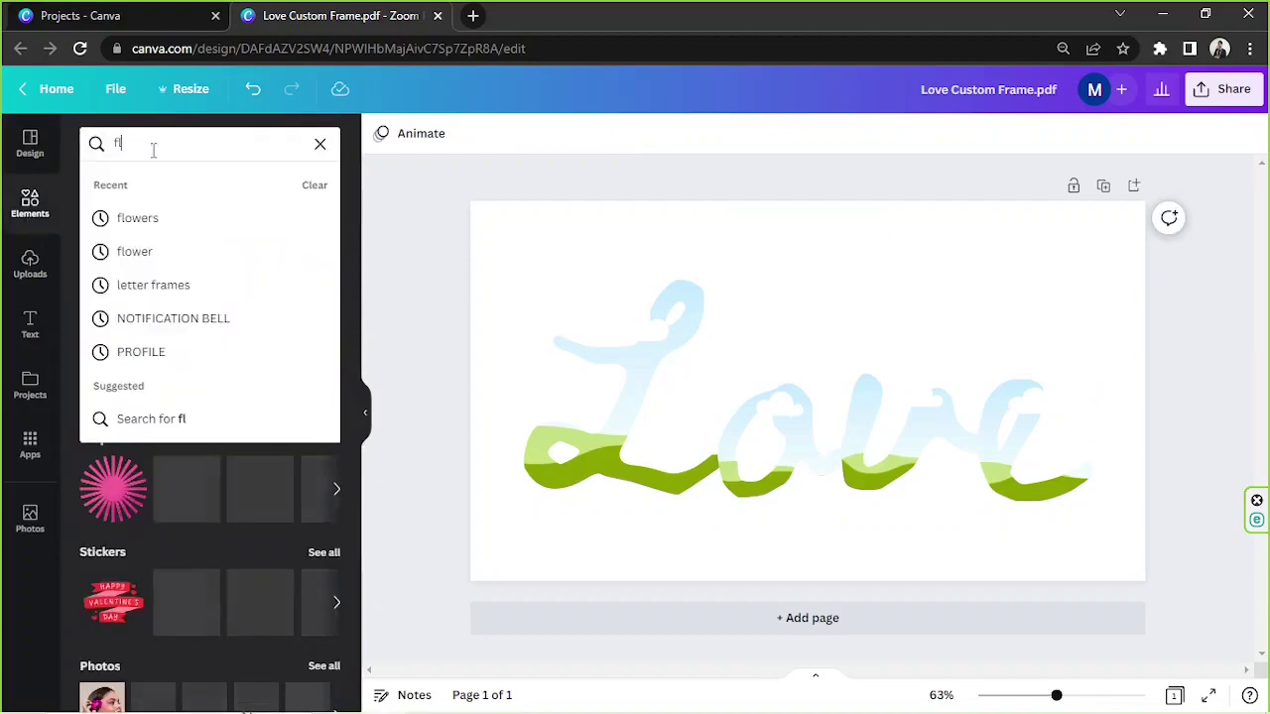
text(owers)
key(Return)
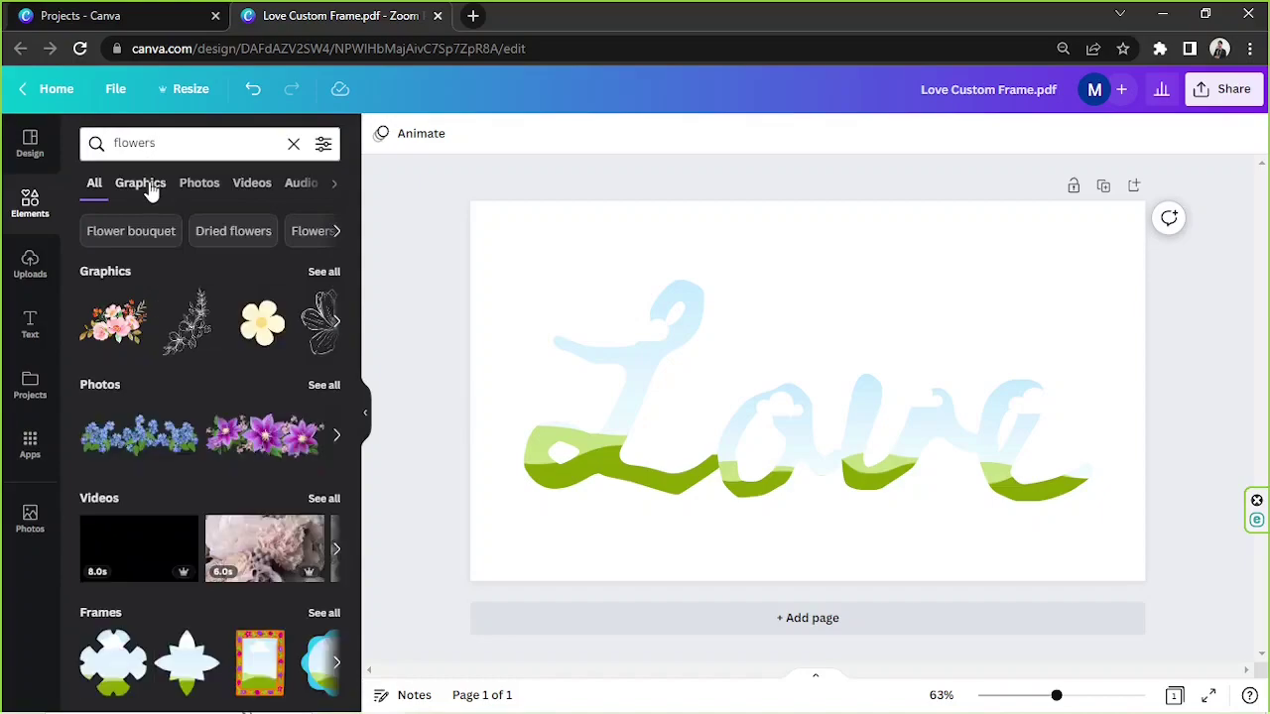
click(149, 189)
click(195, 190)
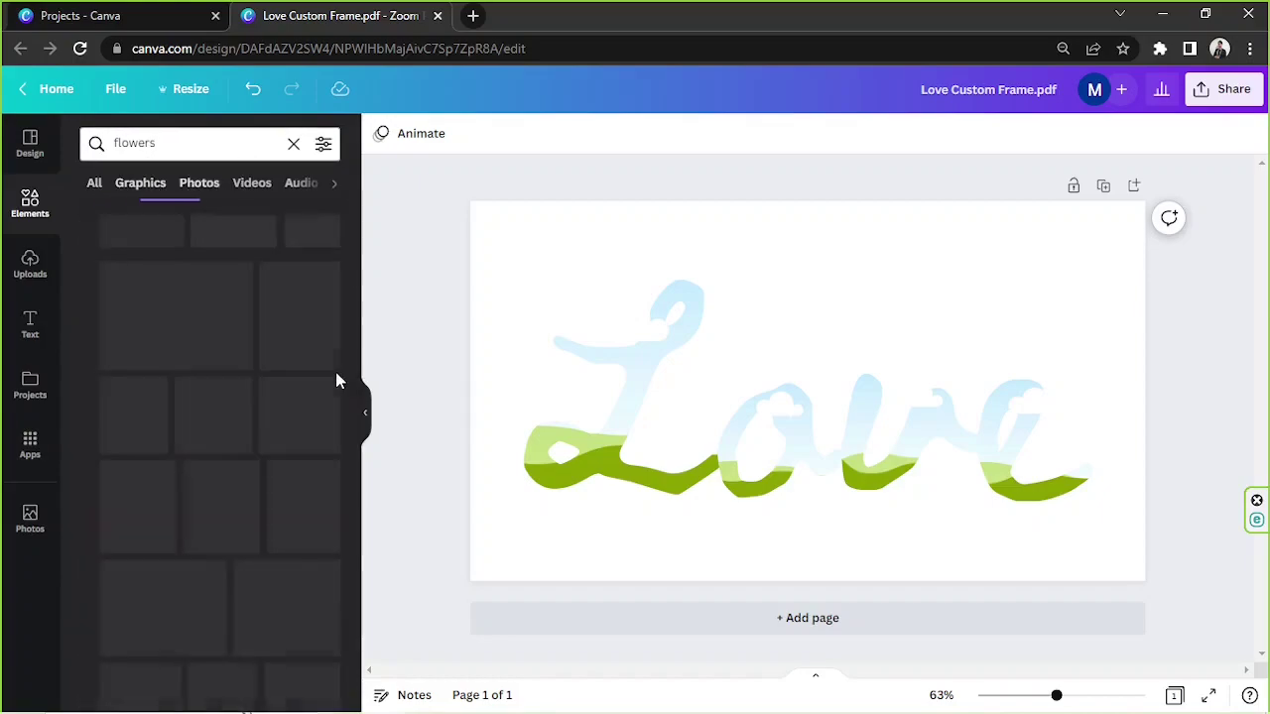
scroll(328, 375, down, 5)
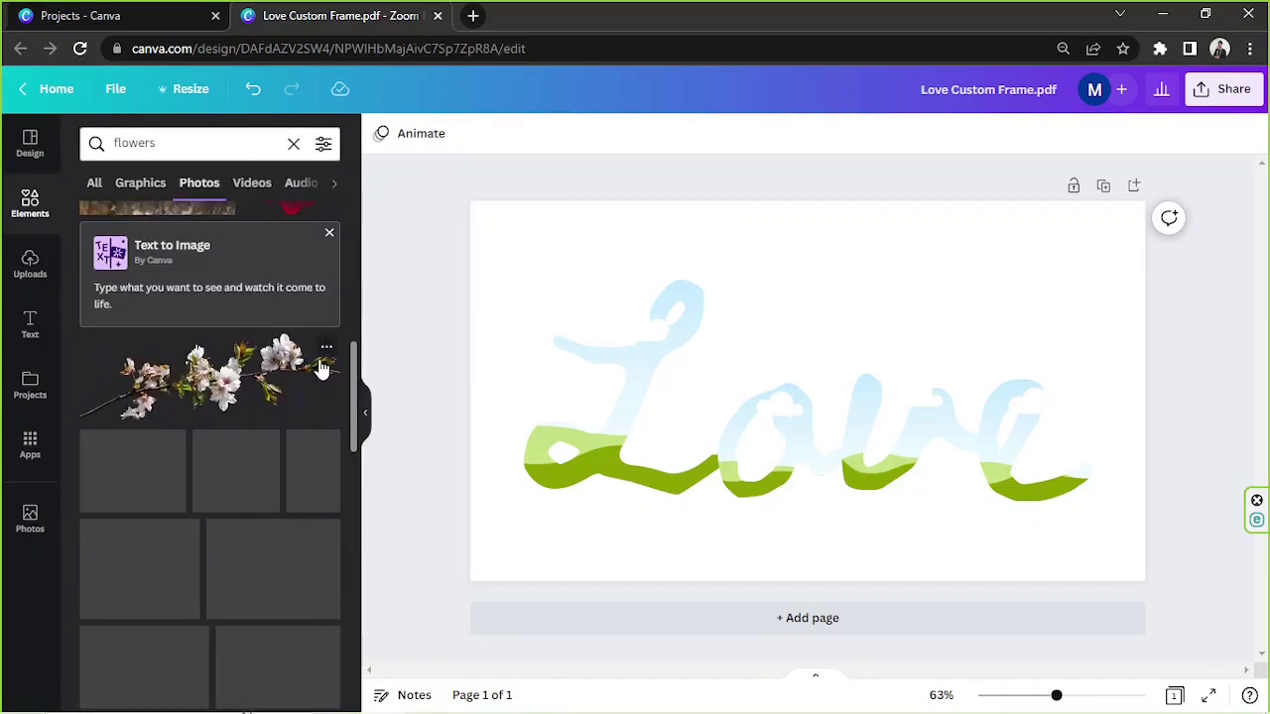
scroll(321, 368, down, 5)
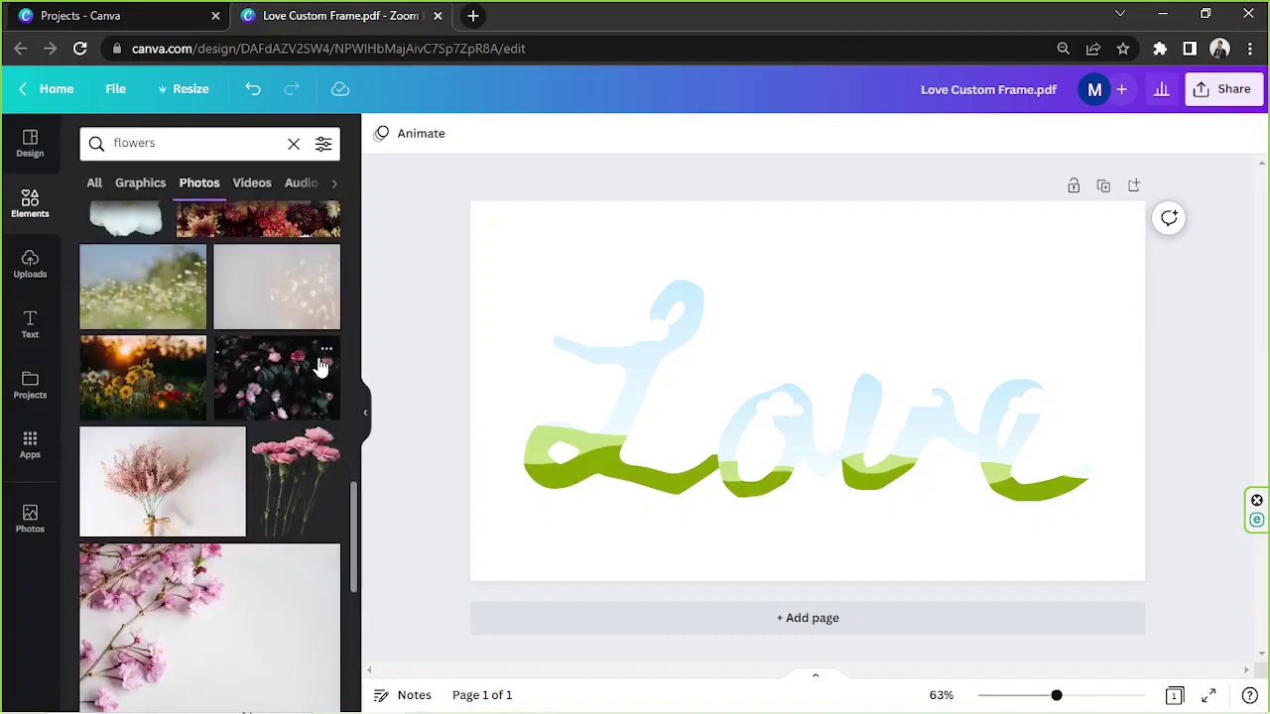
Drop the dark flower photo into the L, o, ve and e letter frames.
drag(320, 368, 643, 346)
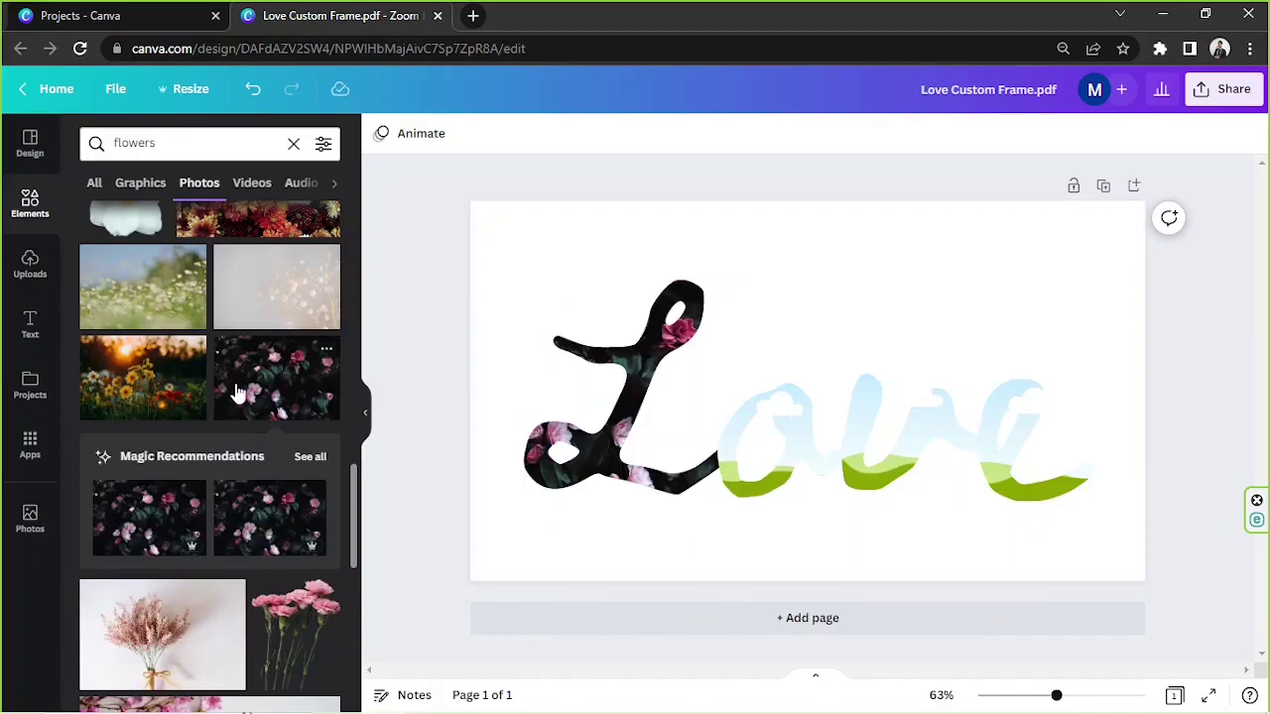
drag(243, 395, 752, 438)
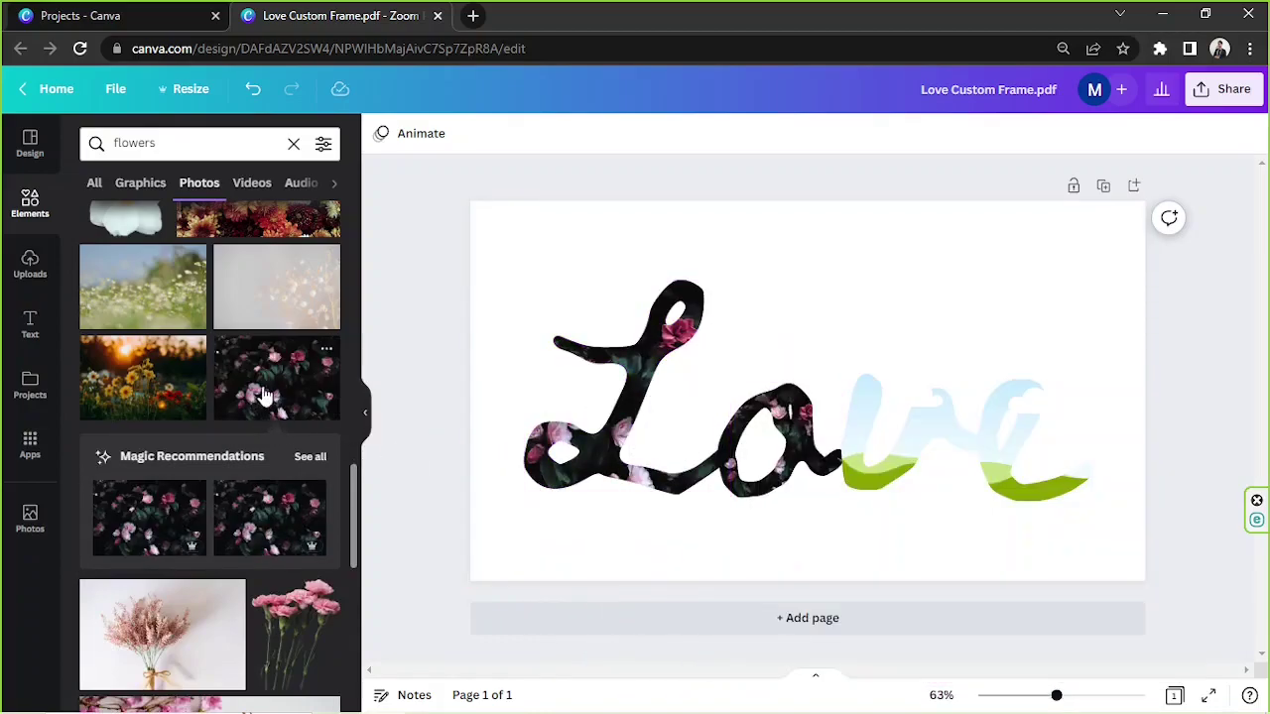
drag(264, 395, 859, 430)
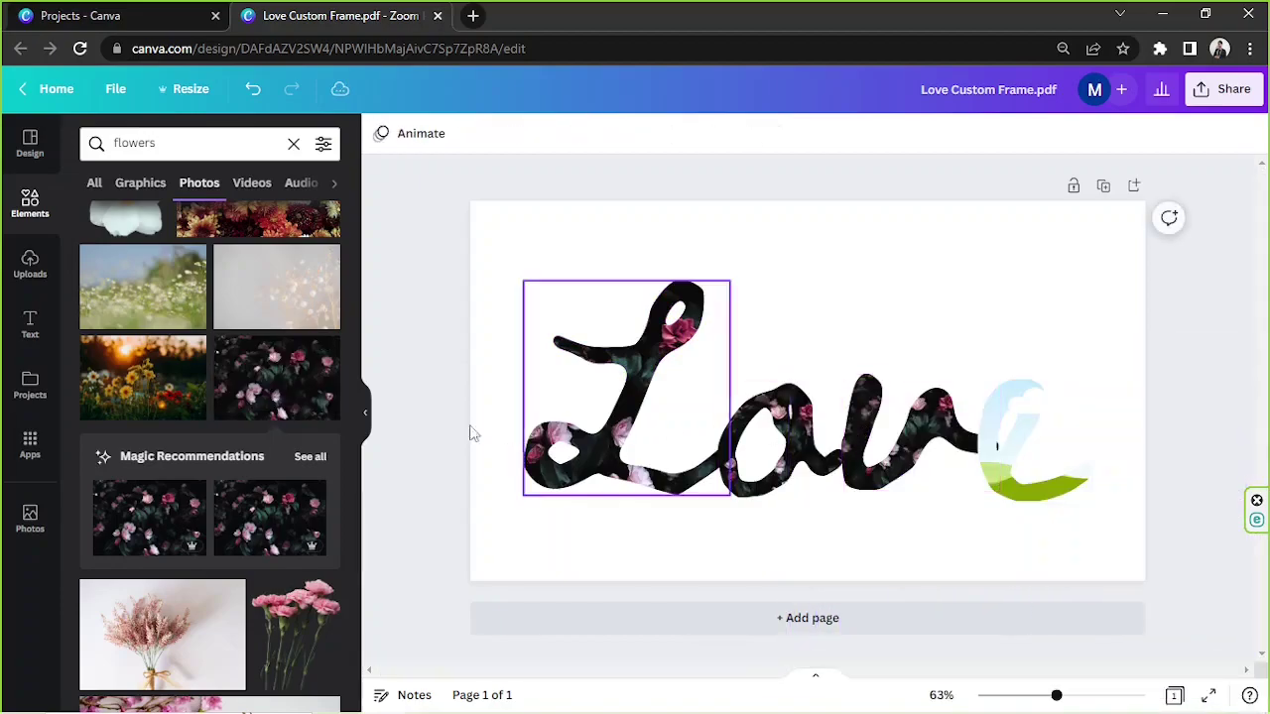
drag(264, 394, 1080, 391)
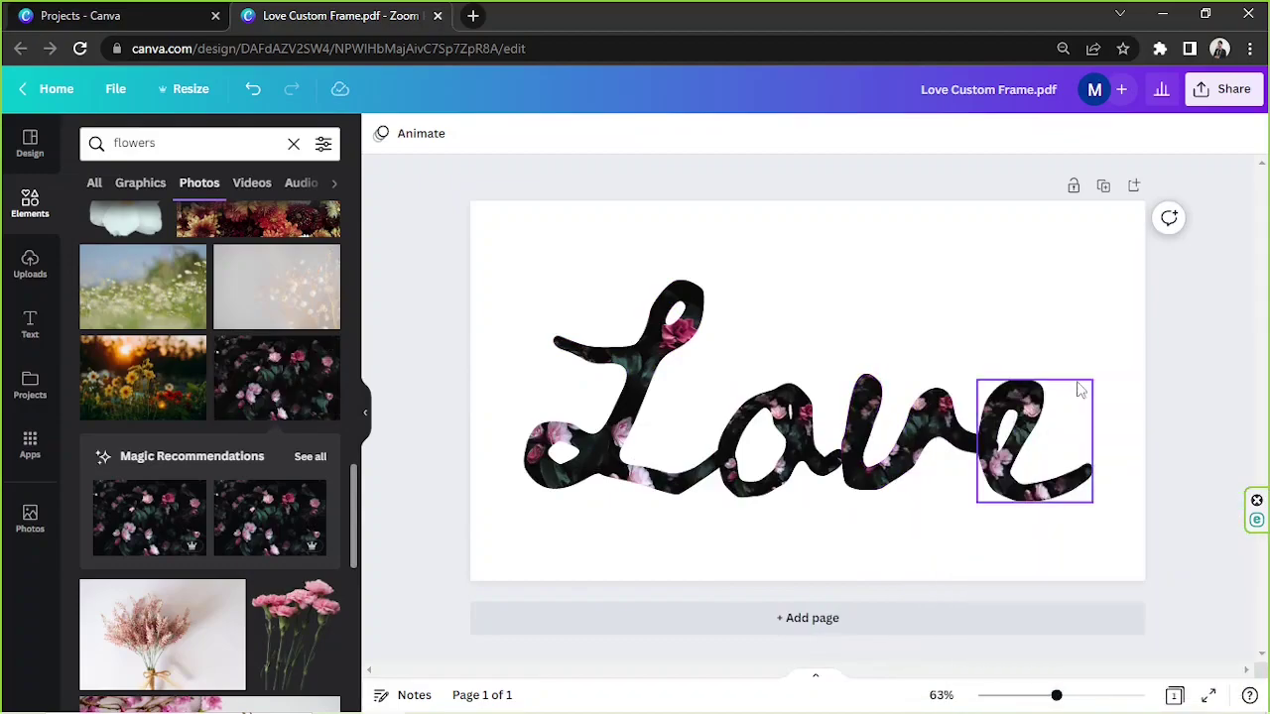
click(958, 278)
Fill the L and o frames with the cream roses photo, enlarging and shifting it within the o.
scroll(226, 461, down, 4)
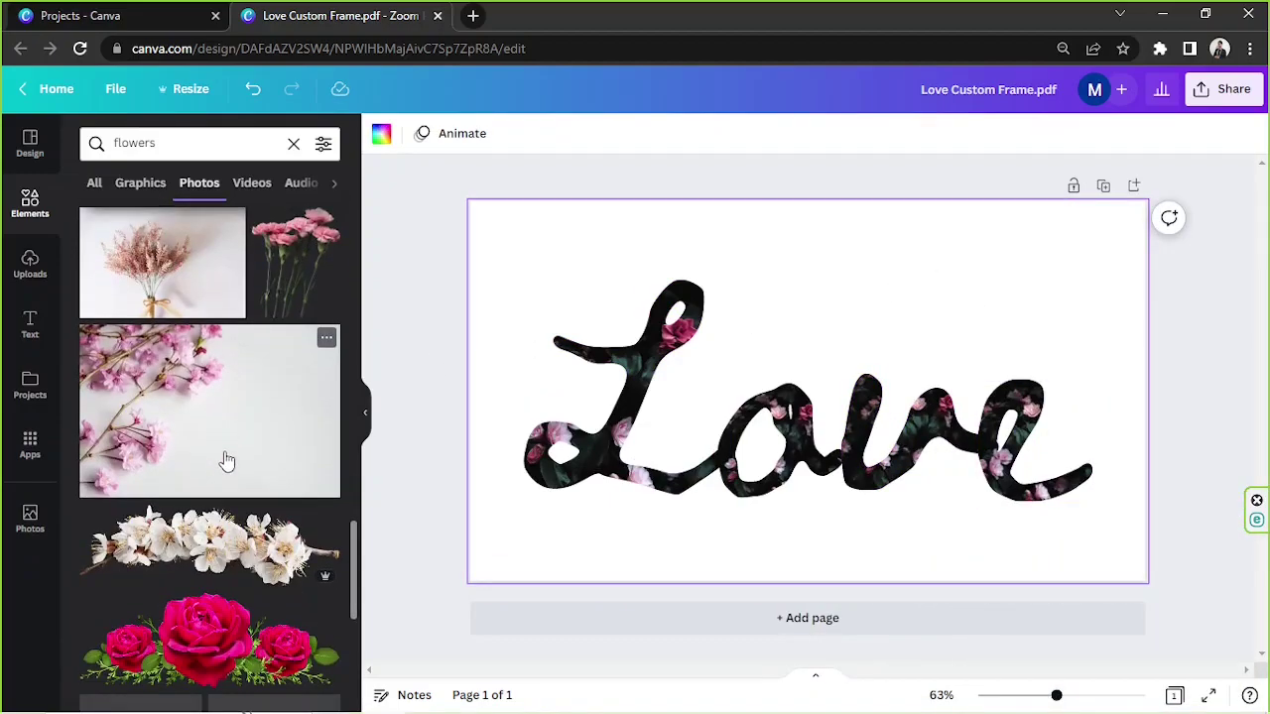
scroll(226, 460, down, 5)
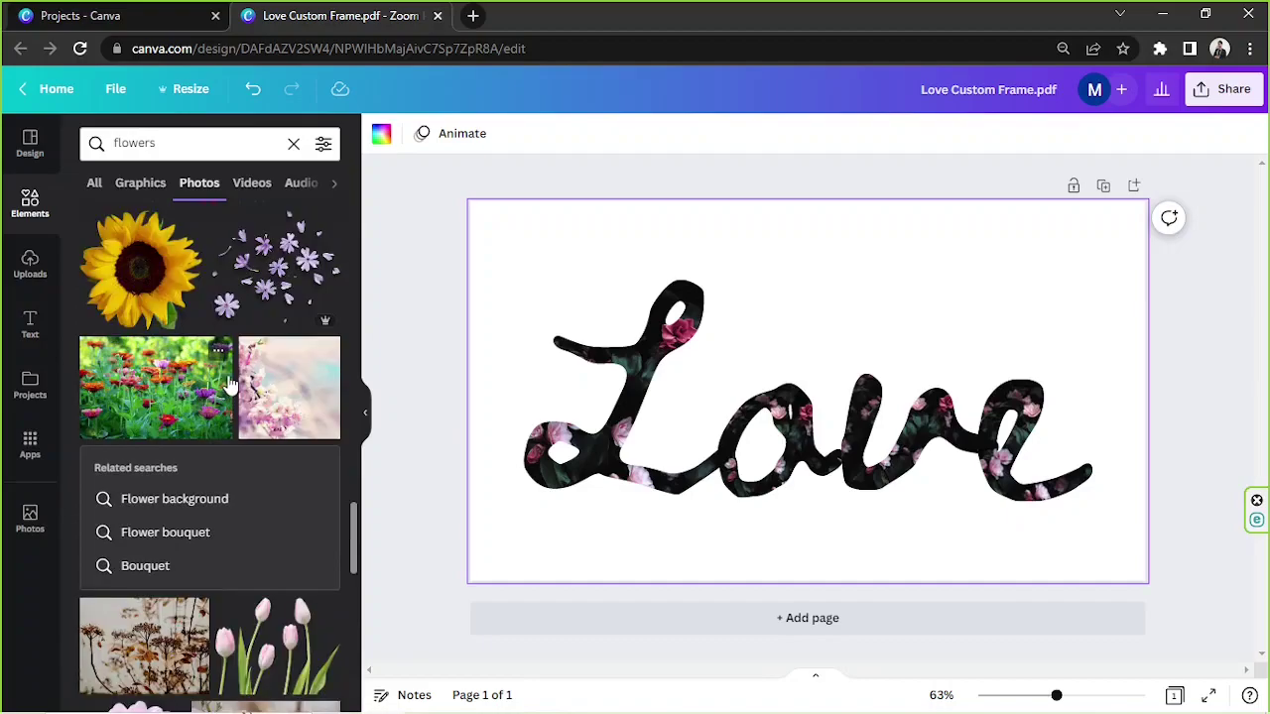
scroll(144, 377, down, 3)
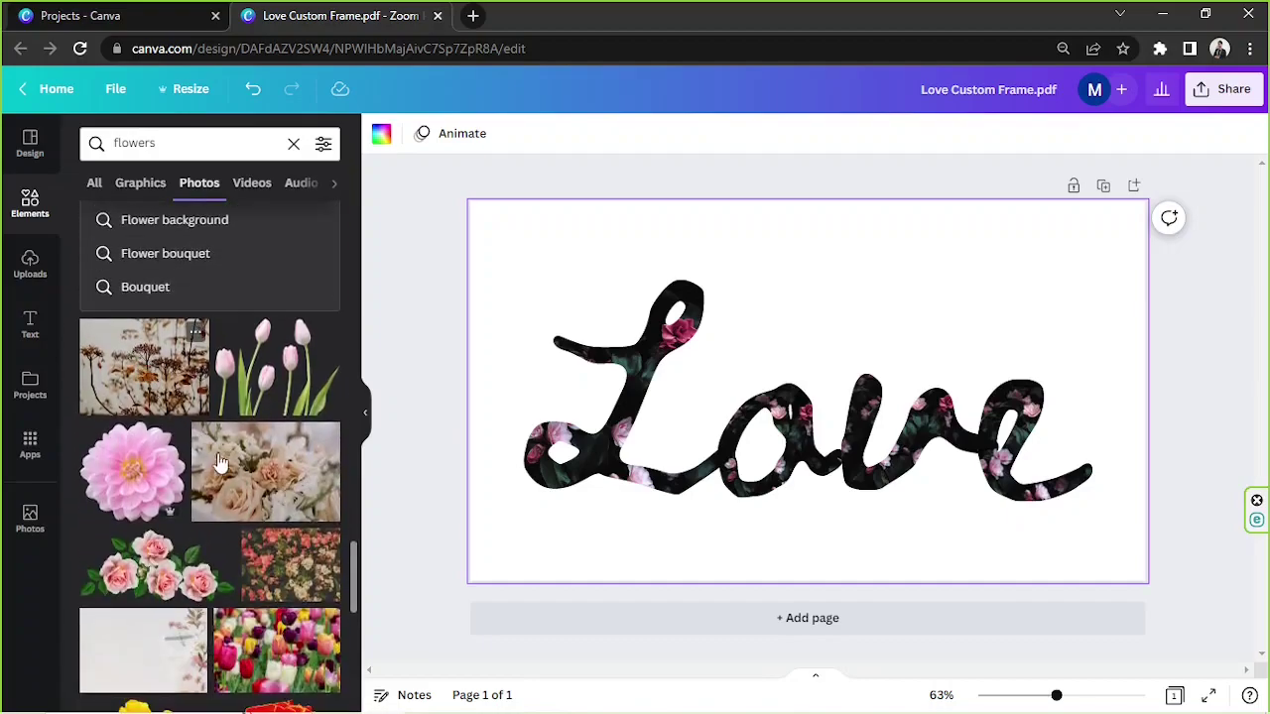
drag(220, 463, 474, 452)
drag(283, 467, 774, 421)
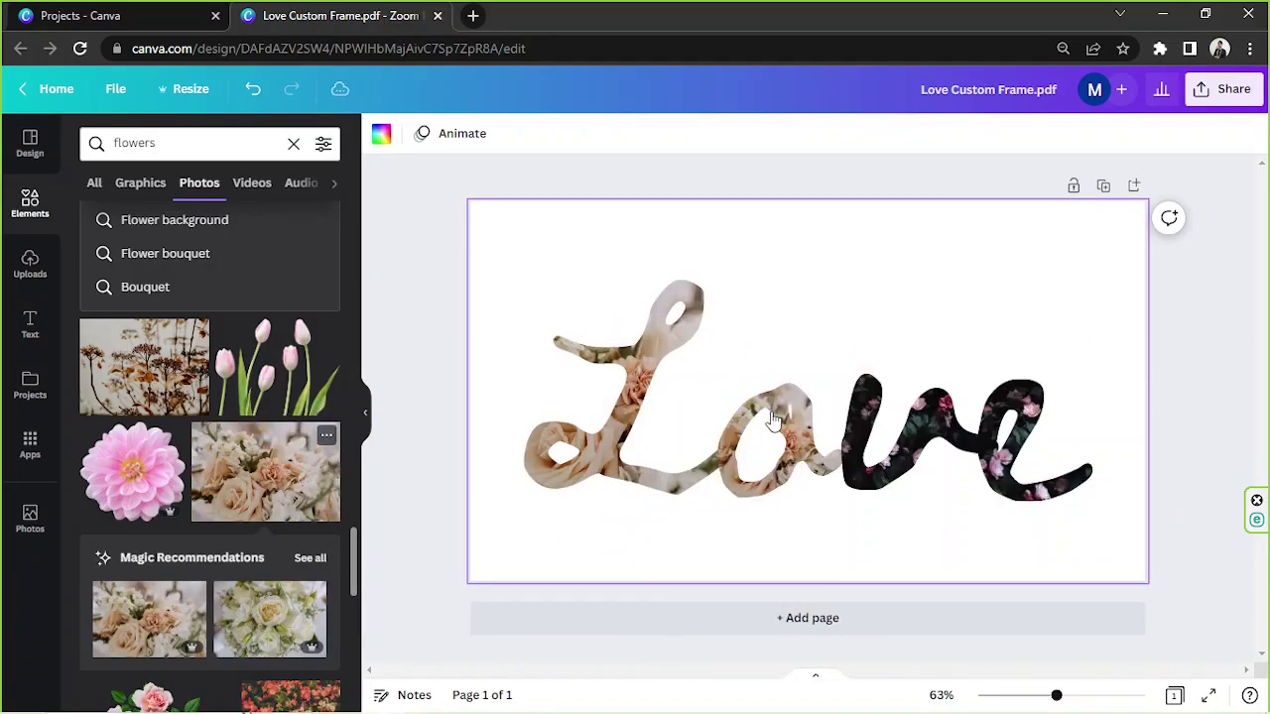
double_click(774, 422)
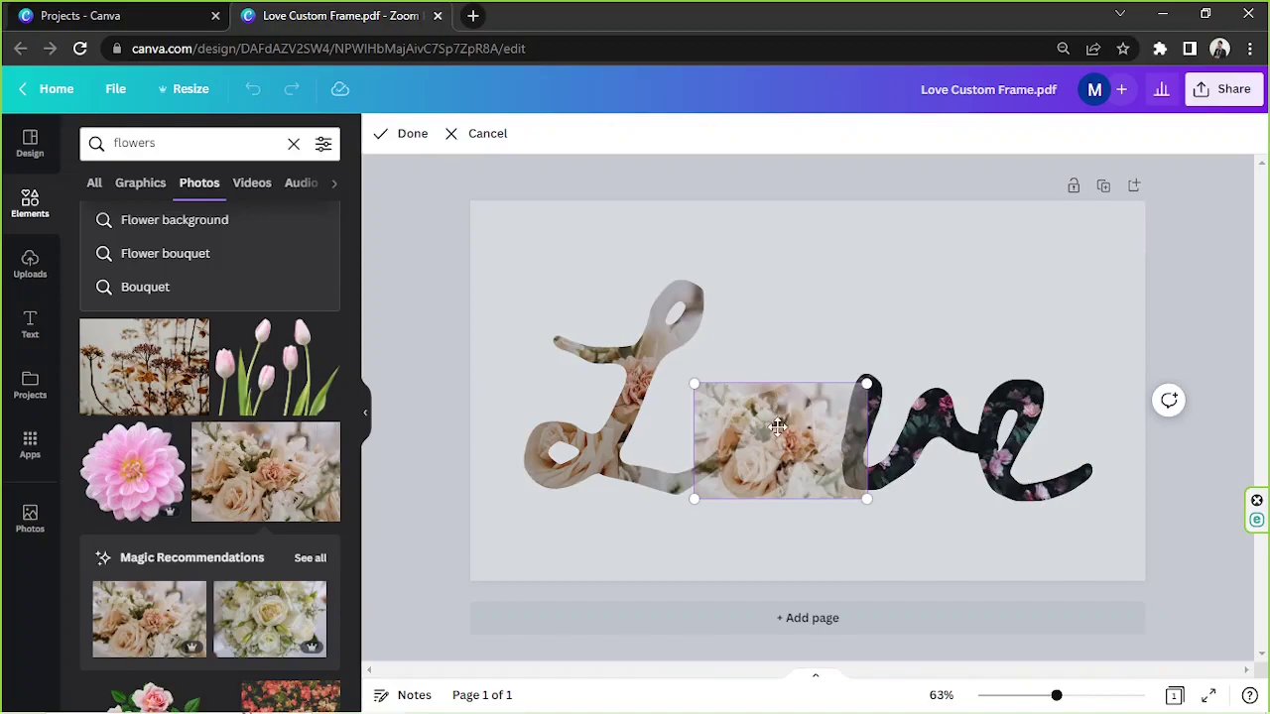
drag(673, 367, 540, 287)
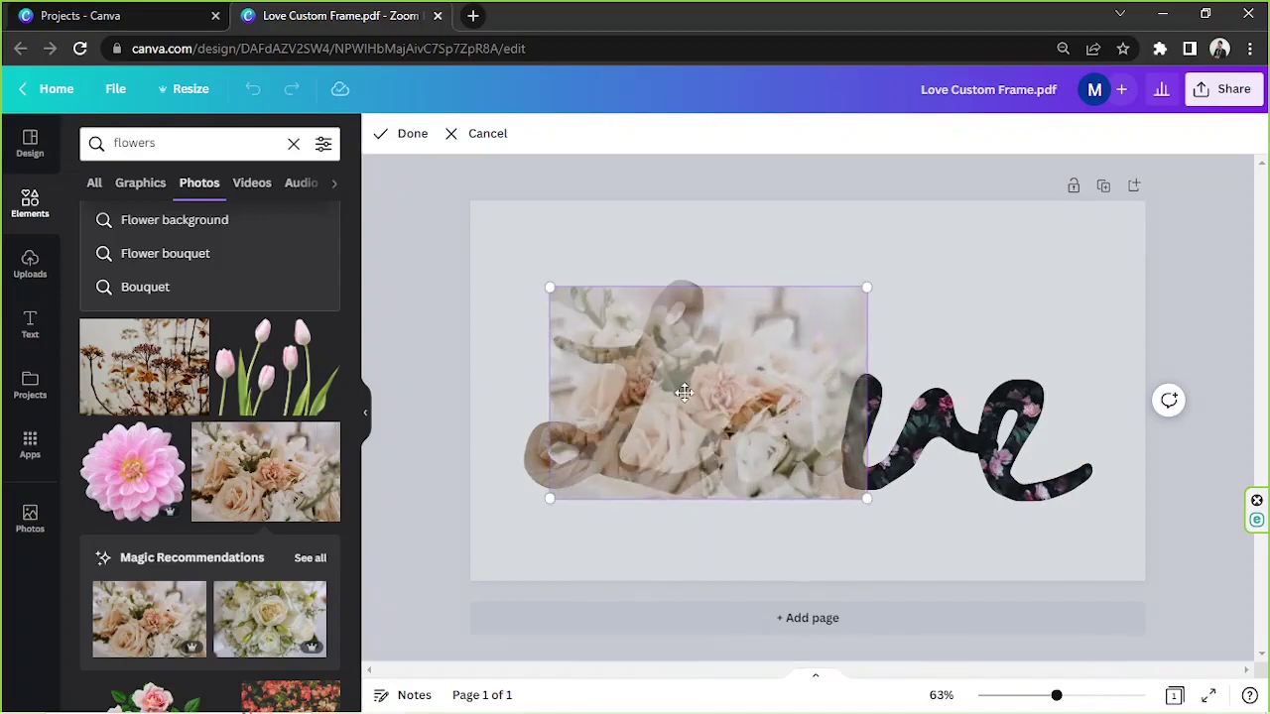
drag(695, 392, 774, 430)
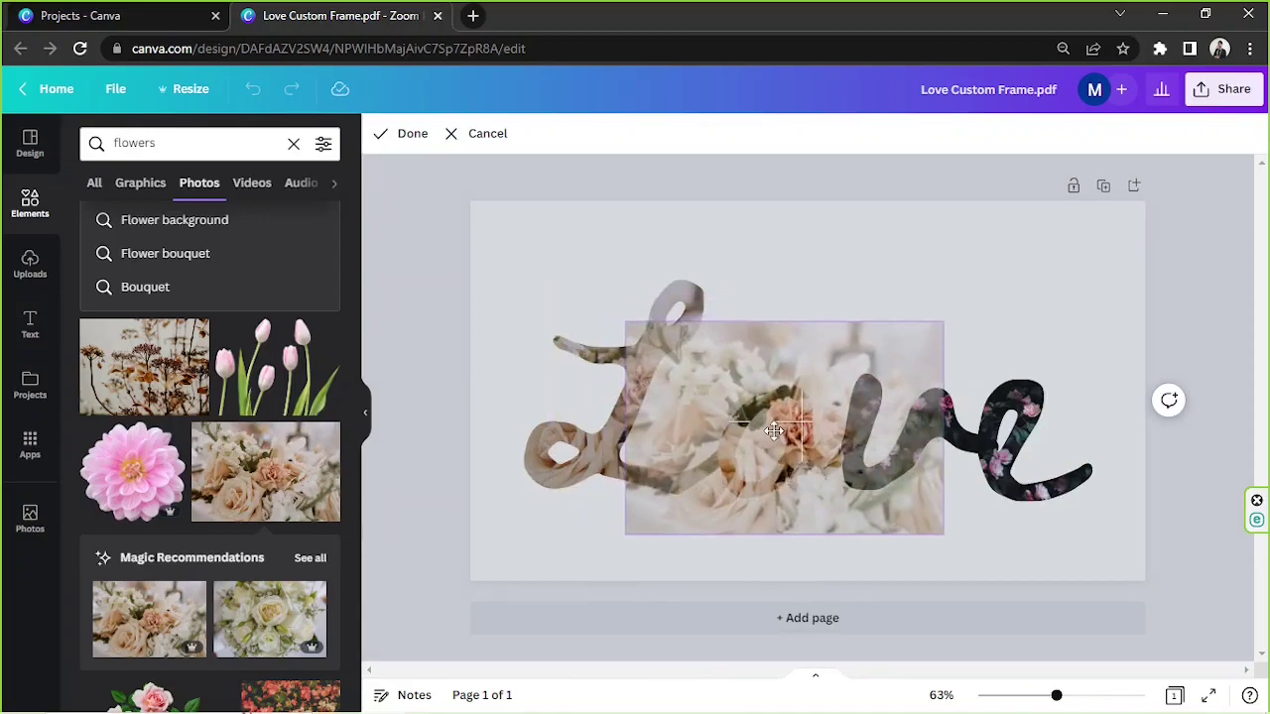
click(835, 302)
Enlarge the roses photo inside the L frame and move it down and right.
click(631, 387)
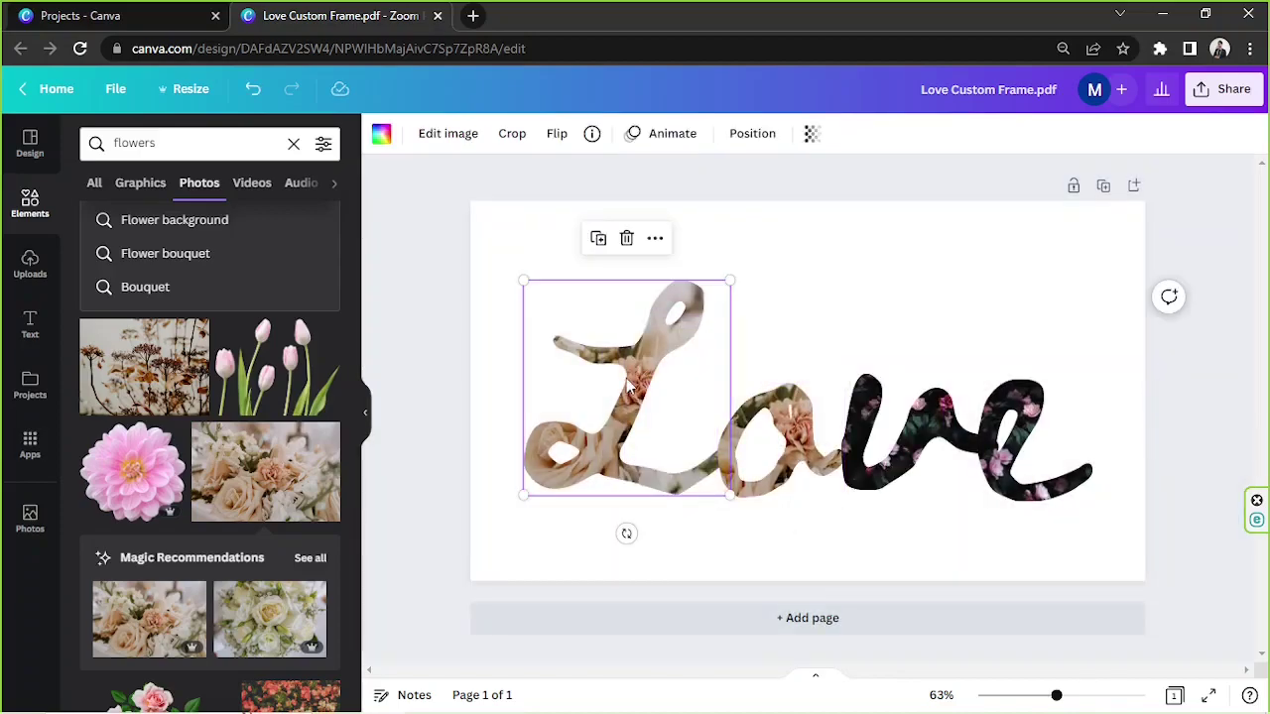
double_click(631, 363)
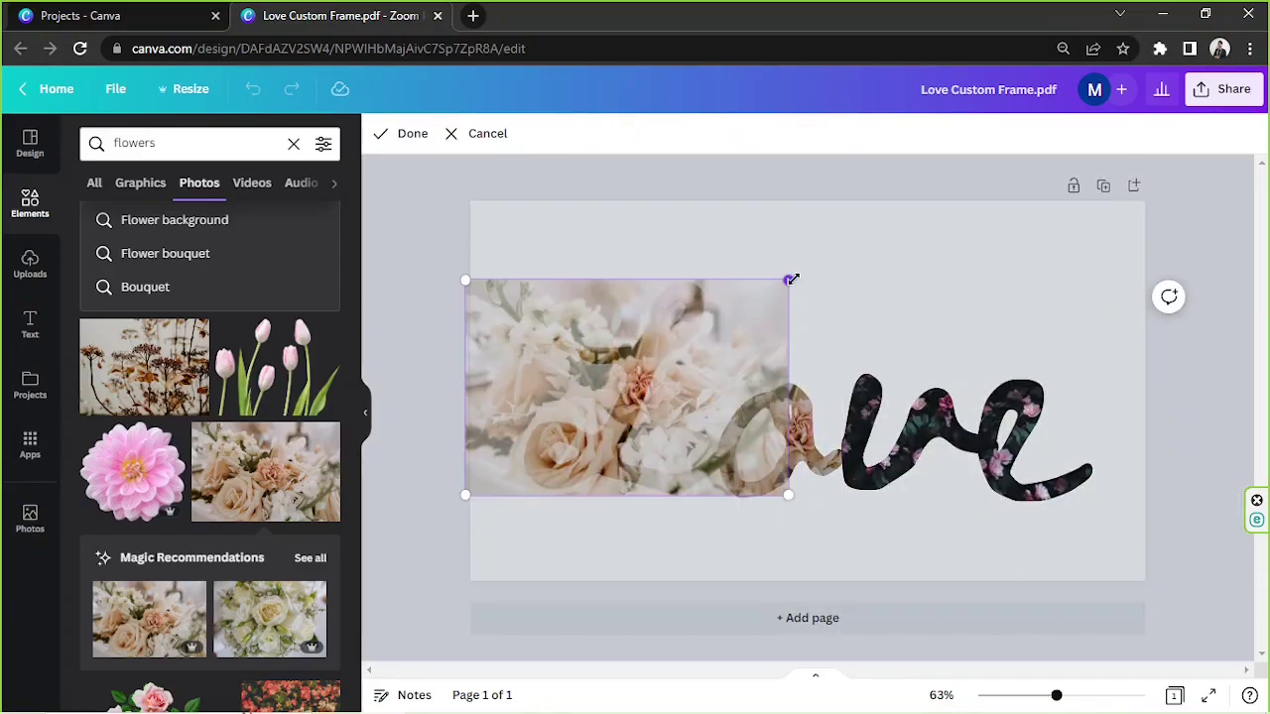
drag(785, 281, 949, 173)
drag(815, 308, 846, 370)
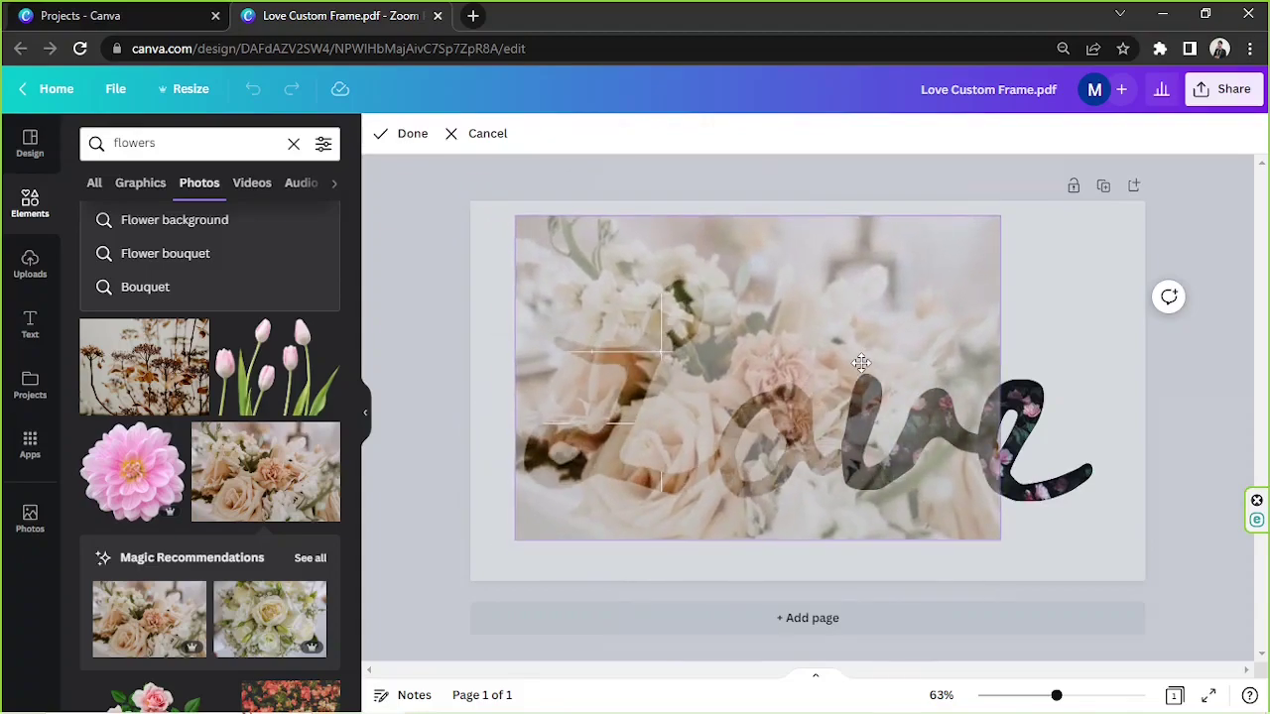
click(398, 139)
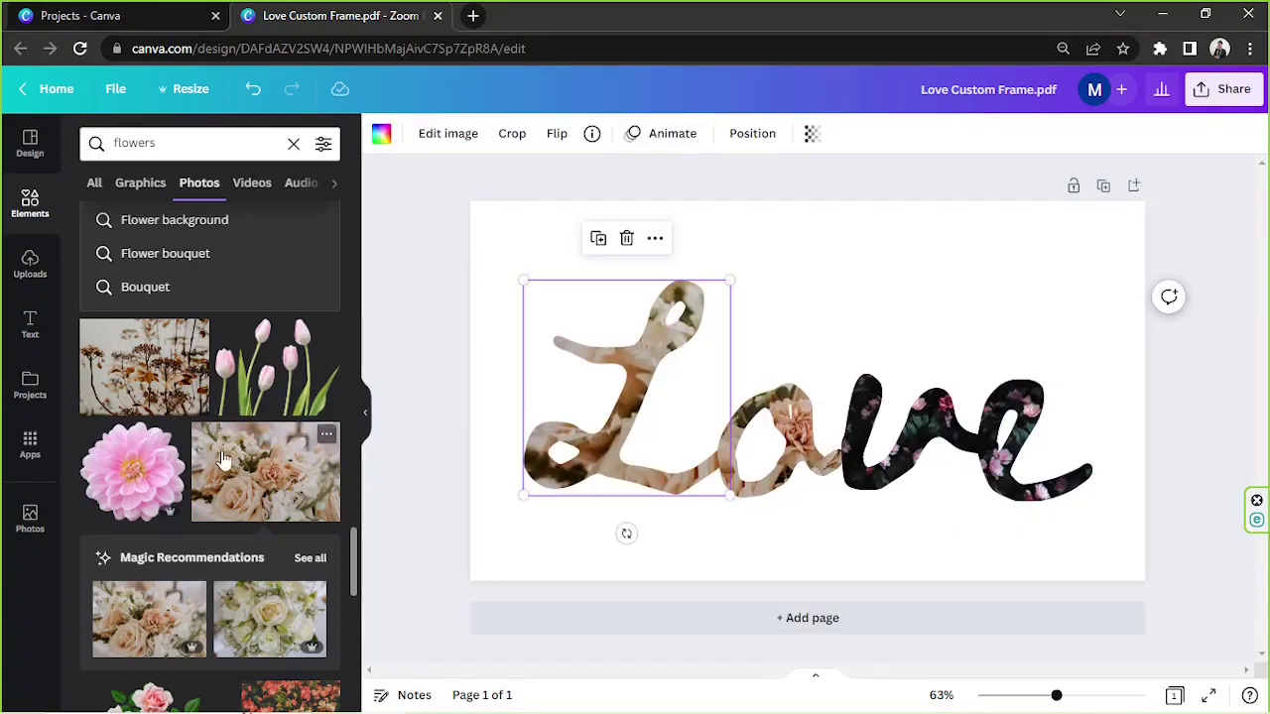
Fill the ve frame with the cream roses photo, enlarged and repositioned.
drag(265, 466, 863, 422)
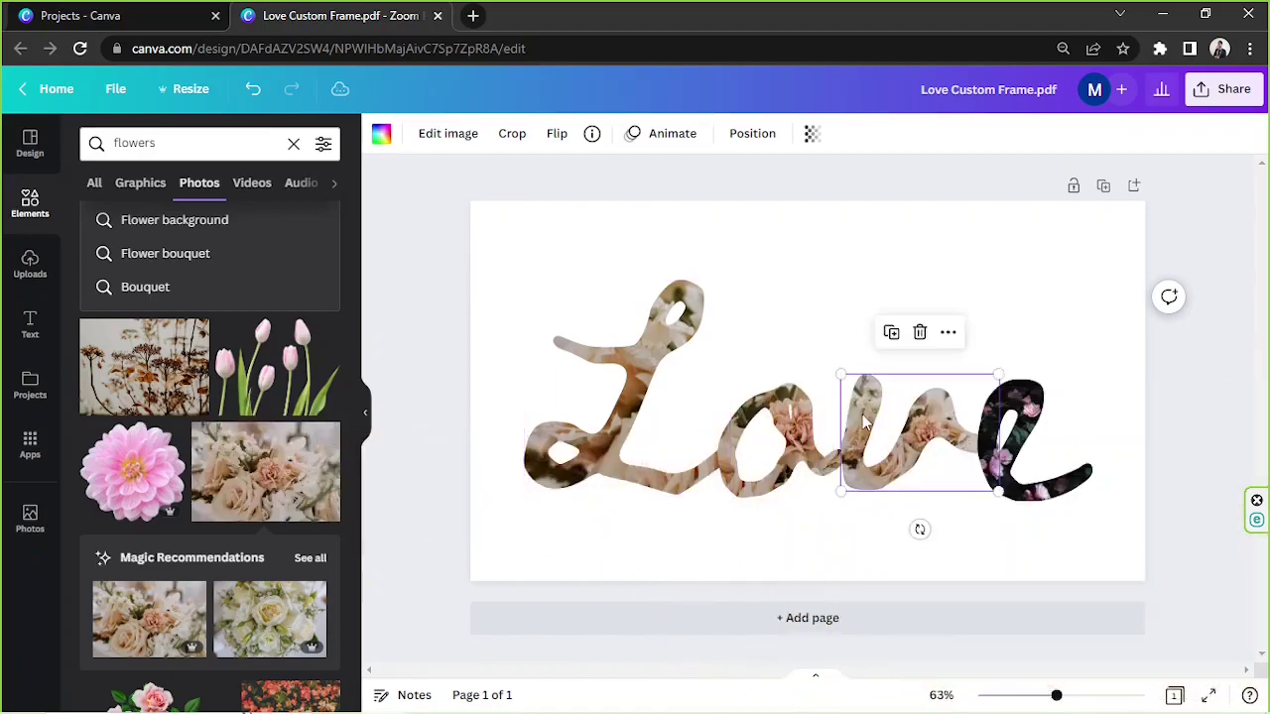
double_click(863, 422)
drag(832, 373, 559, 192)
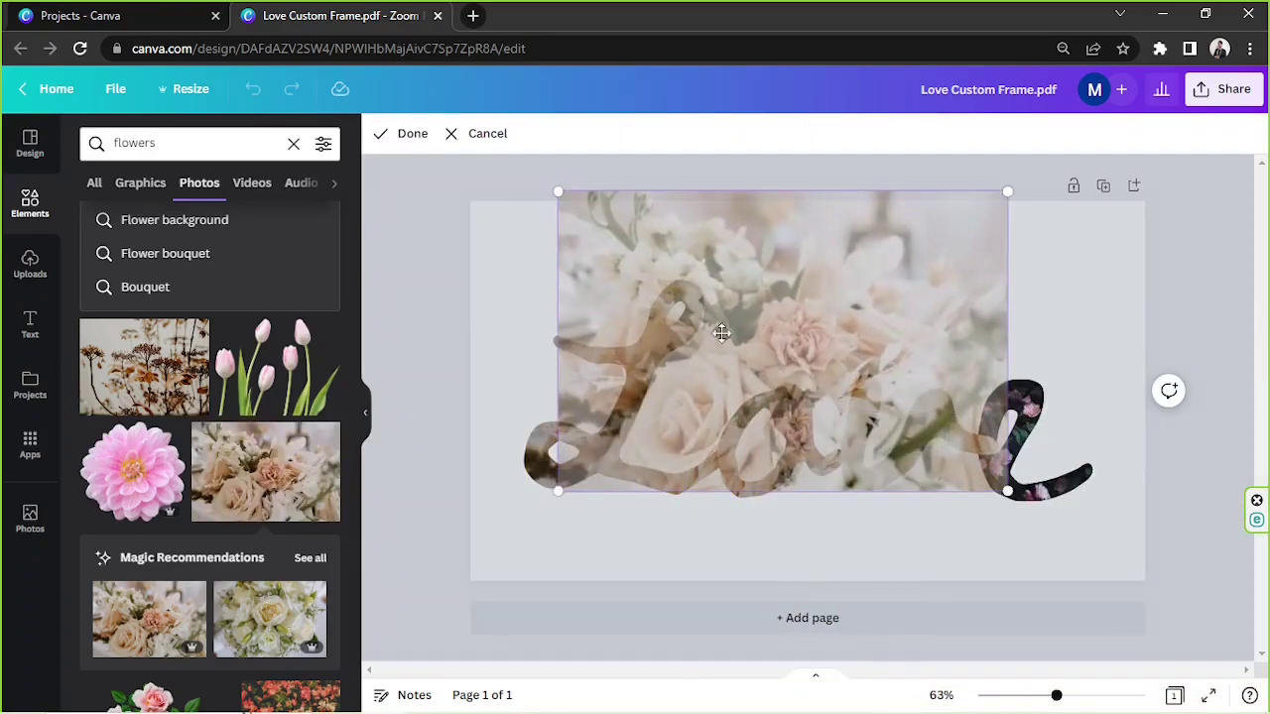
drag(886, 312, 948, 353)
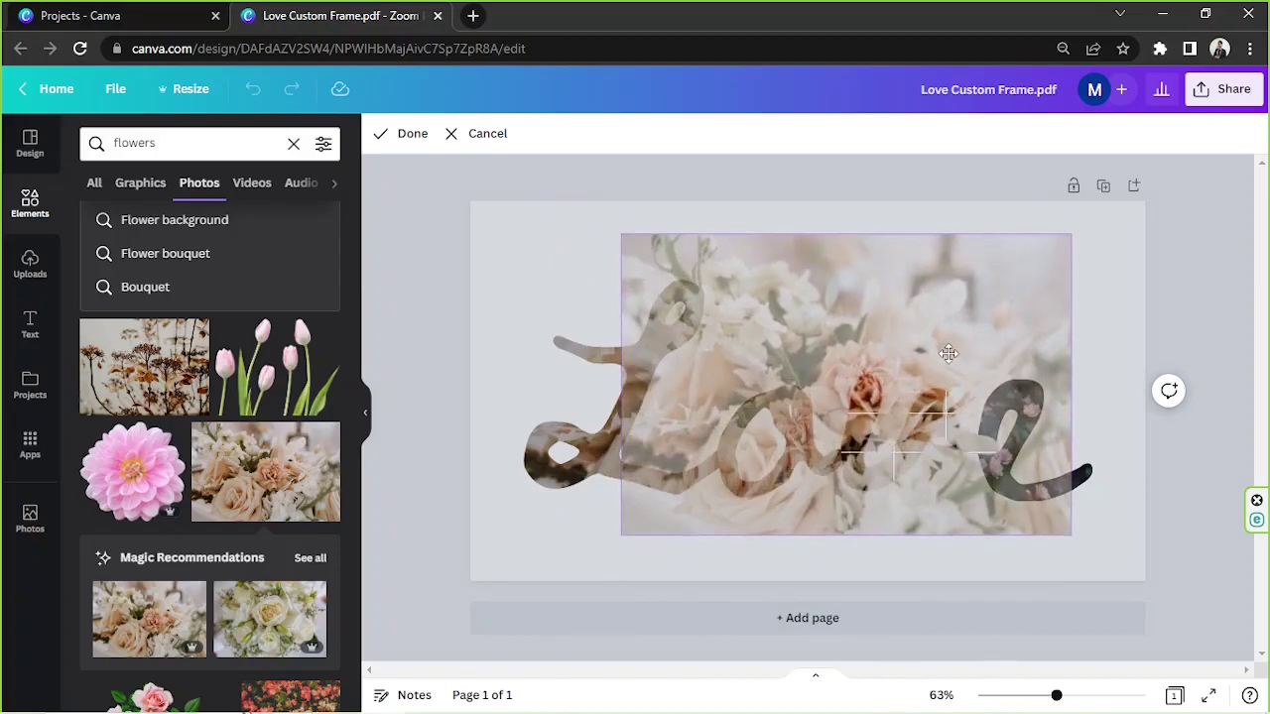
click(405, 133)
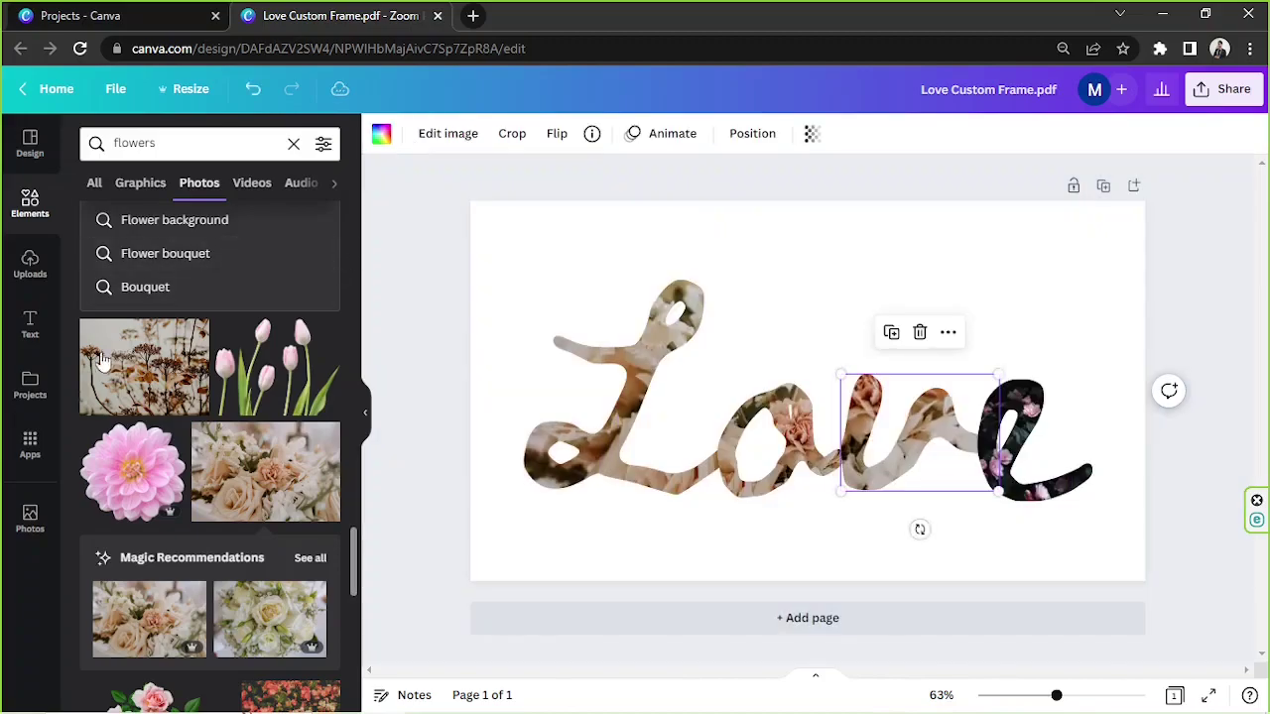
Fill the e frame with the cream roses photo, enlarged and moved down-left.
drag(243, 457, 1032, 424)
double_click(1032, 423)
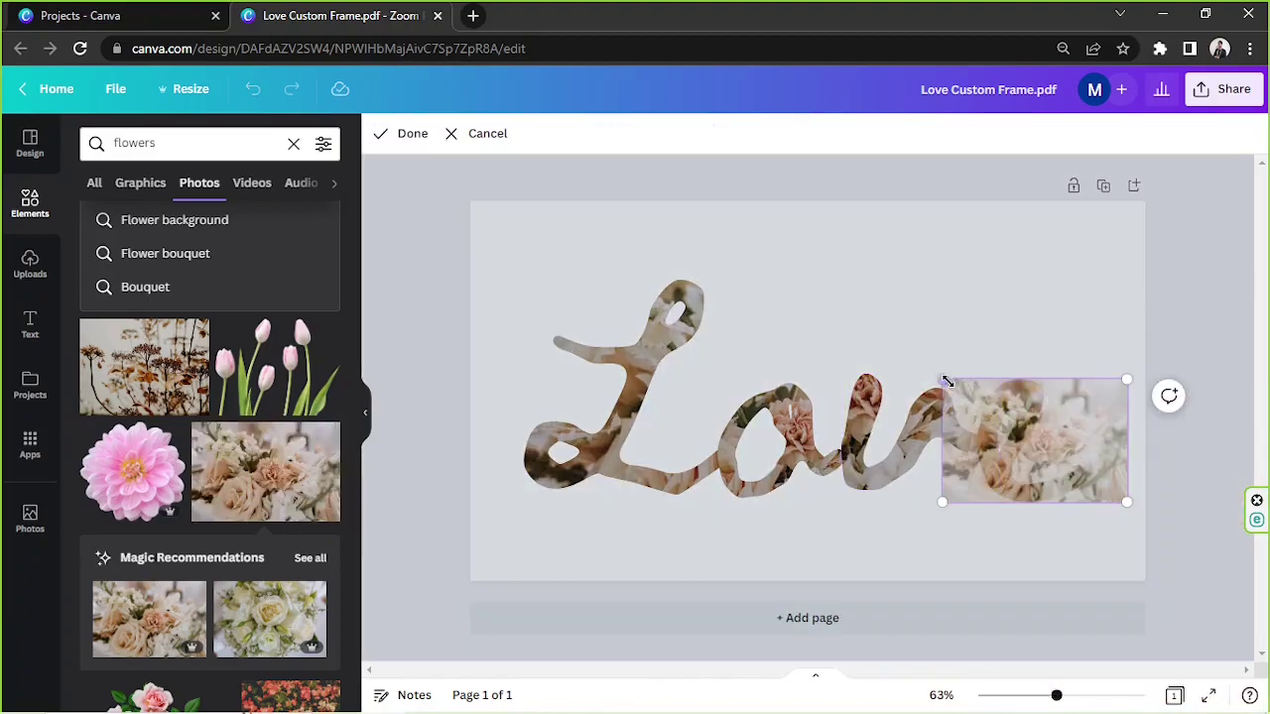
drag(942, 377, 613, 270)
drag(1008, 271, 969, 369)
click(392, 137)
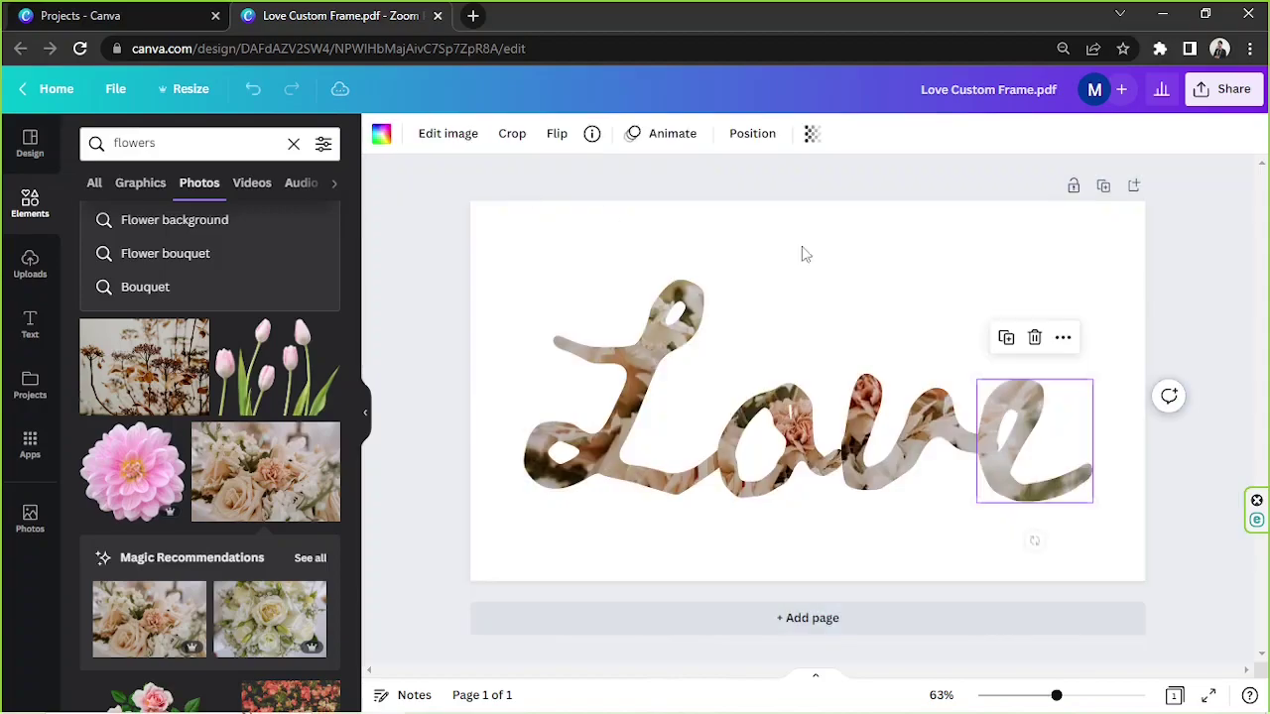
click(973, 270)
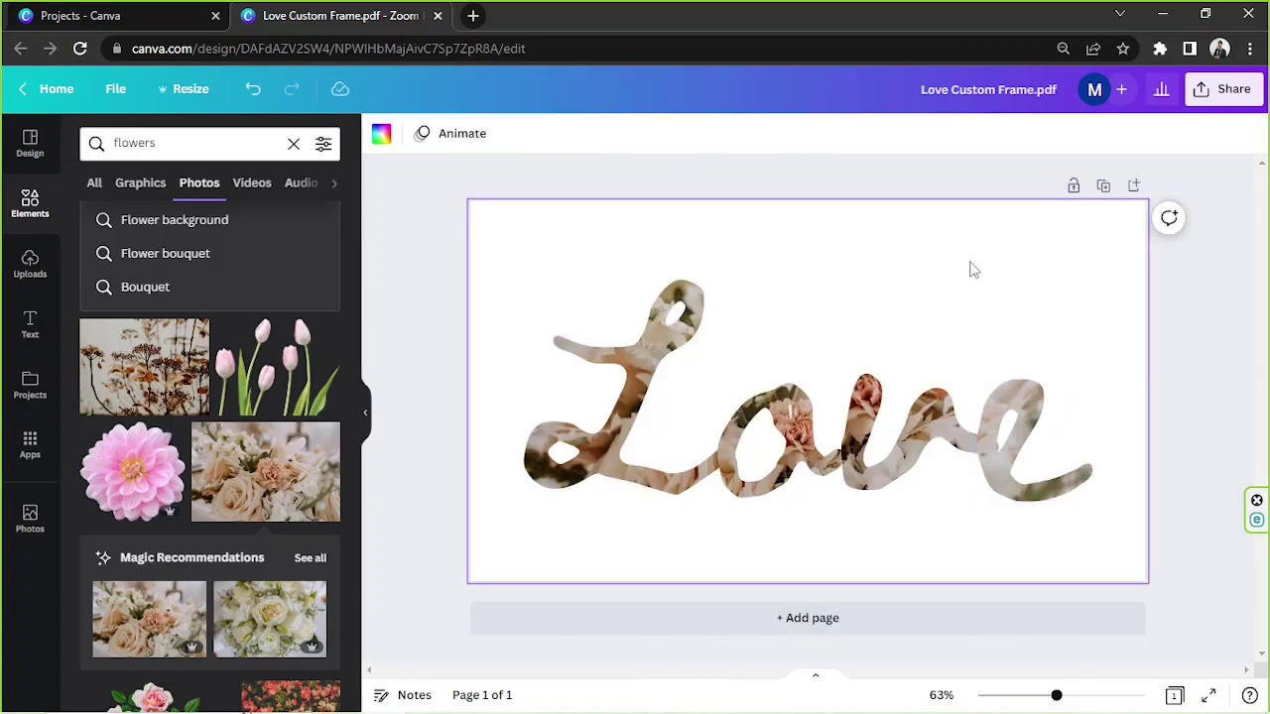